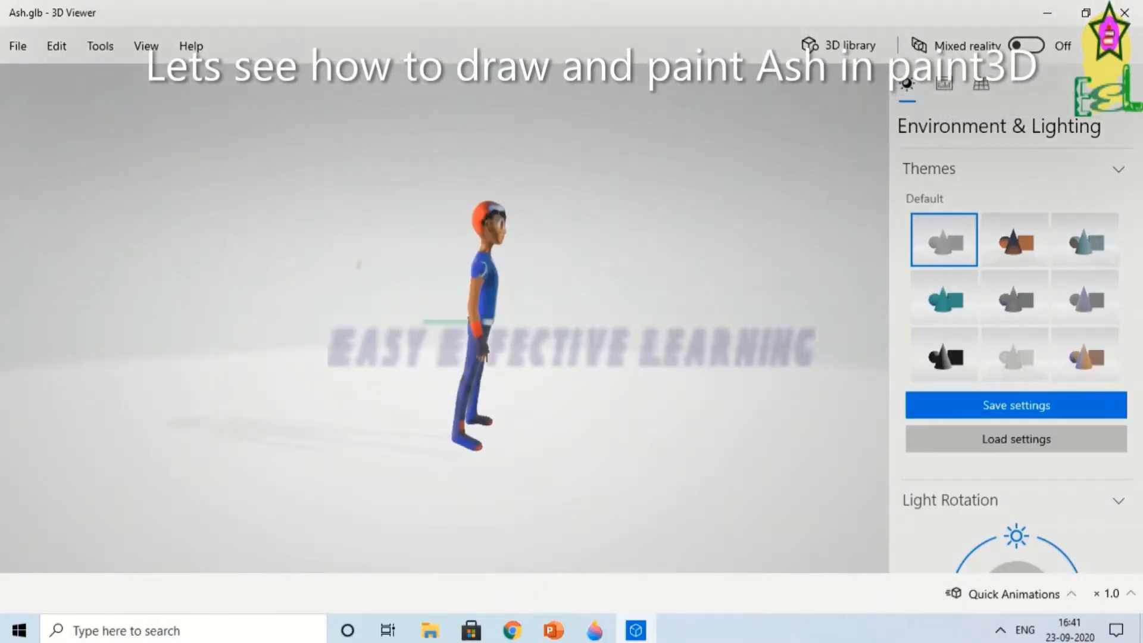
drag(477, 357, 458, 316)
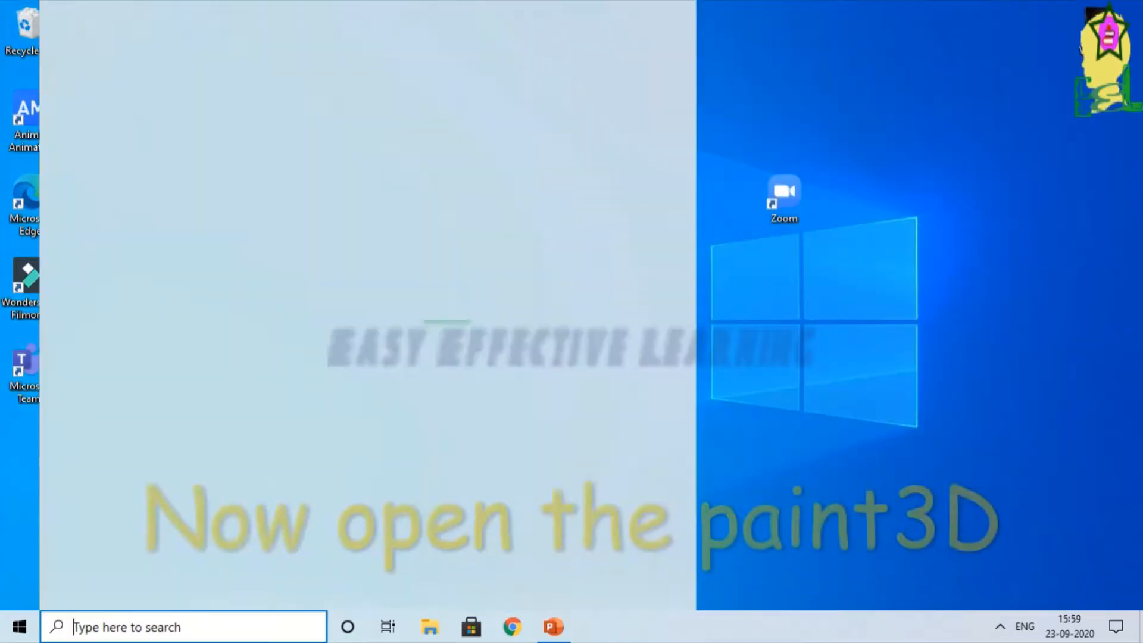
- Search the system for paint3d and open Paint 3D
key(super)
text(pa)
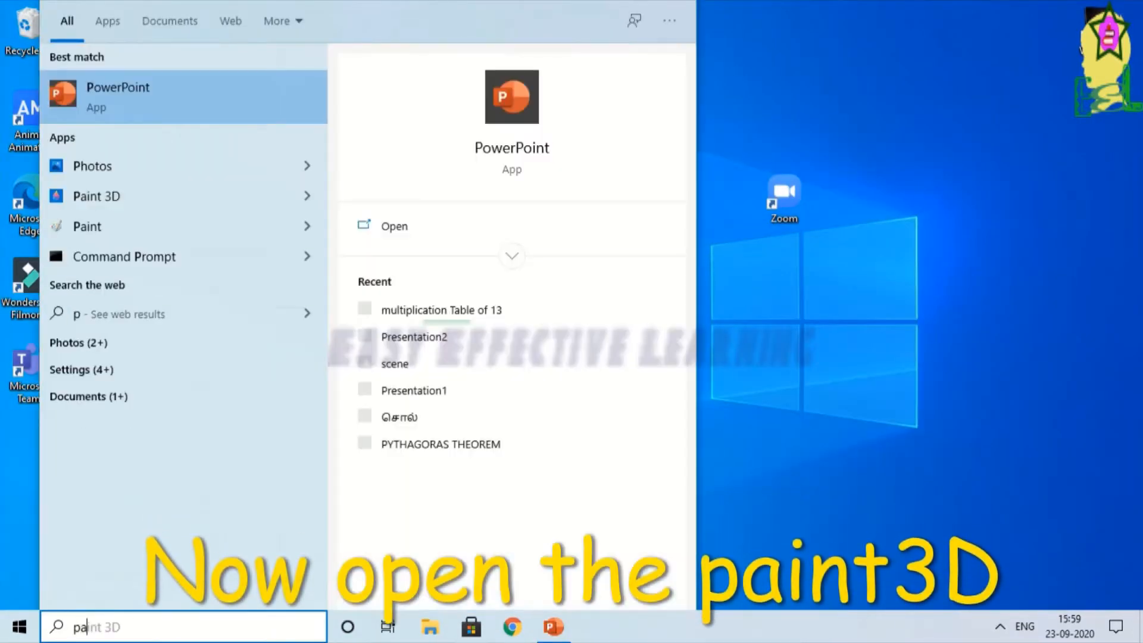
text(int3d)
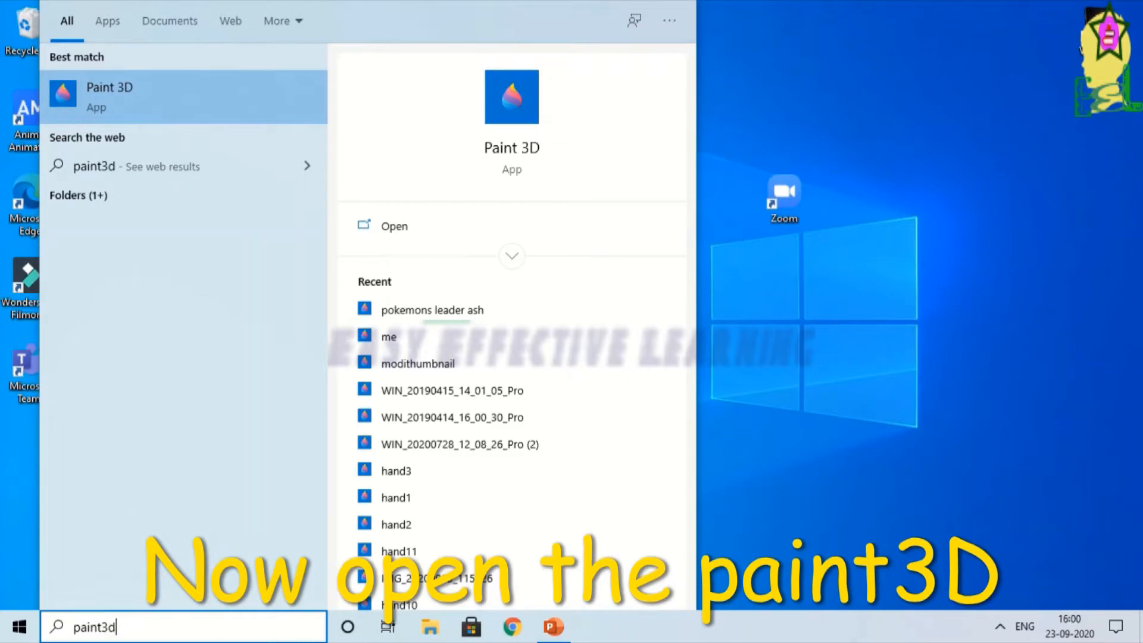
key(Return)
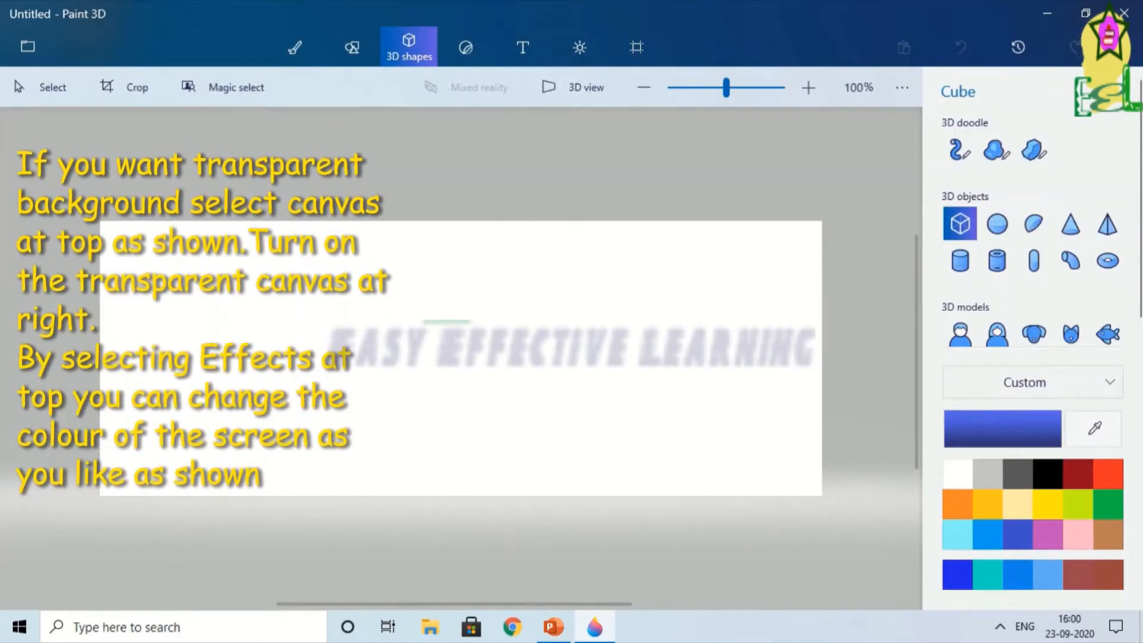
- Make the canvas of the new drawing transparent
click(636, 46)
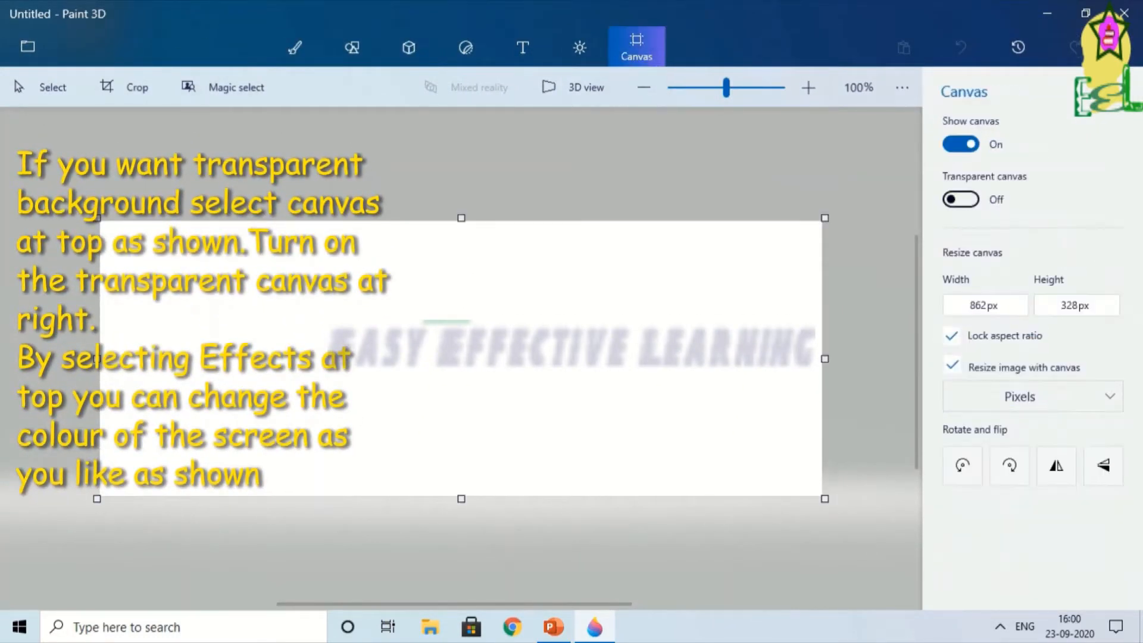
click(960, 199)
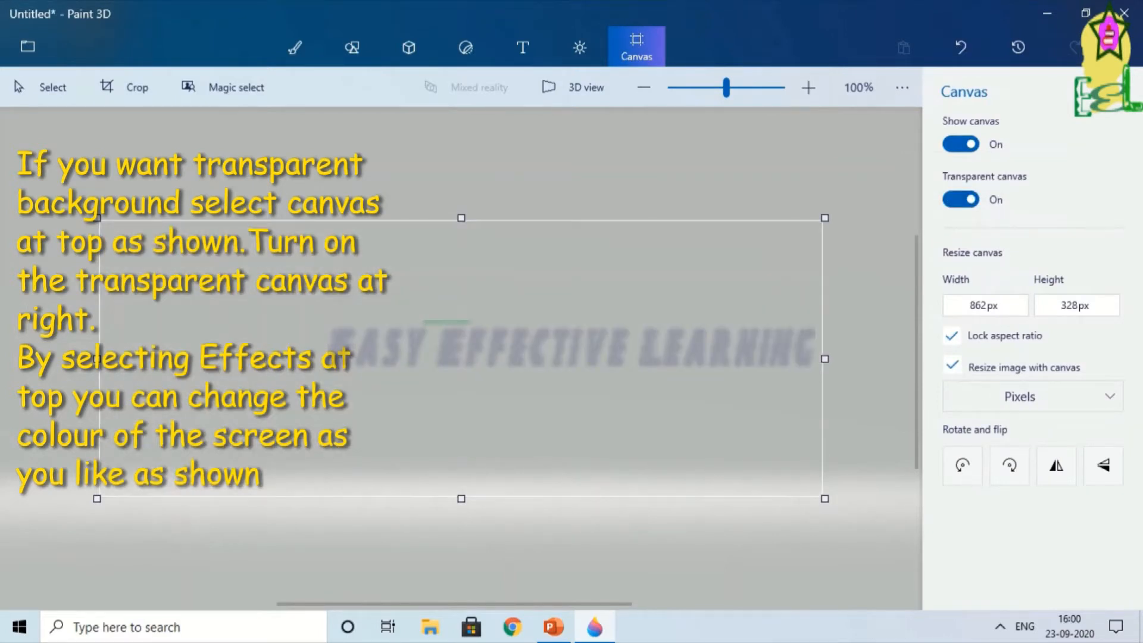
- Try the Sky, Spruce, Clay and Default filters on the scene, and apply the pale yellow filter
click(580, 46)
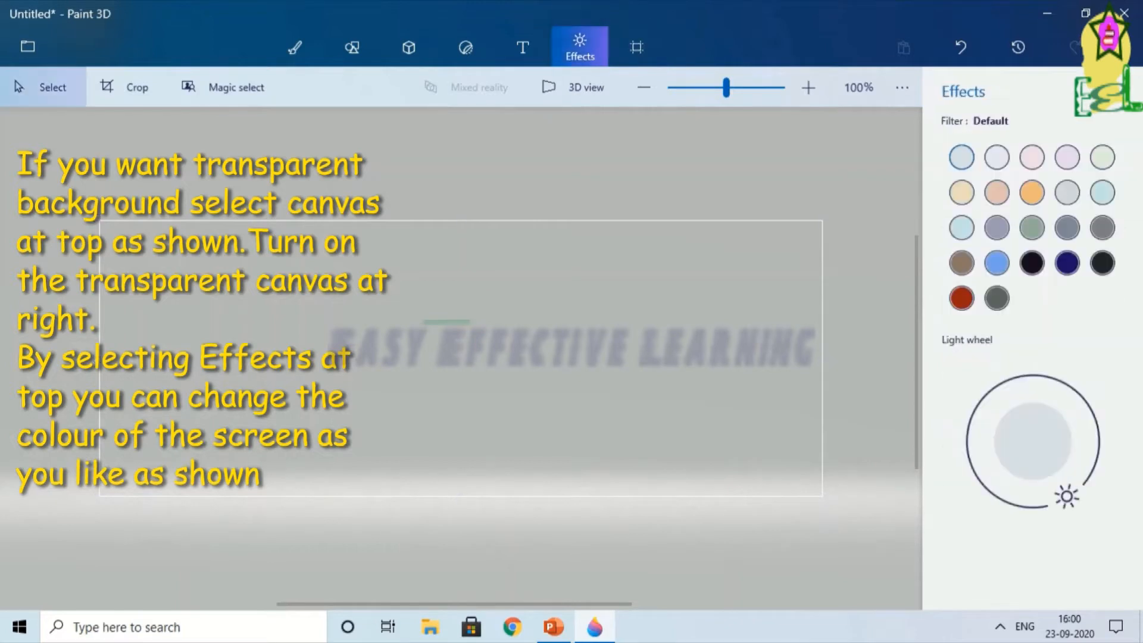
click(962, 228)
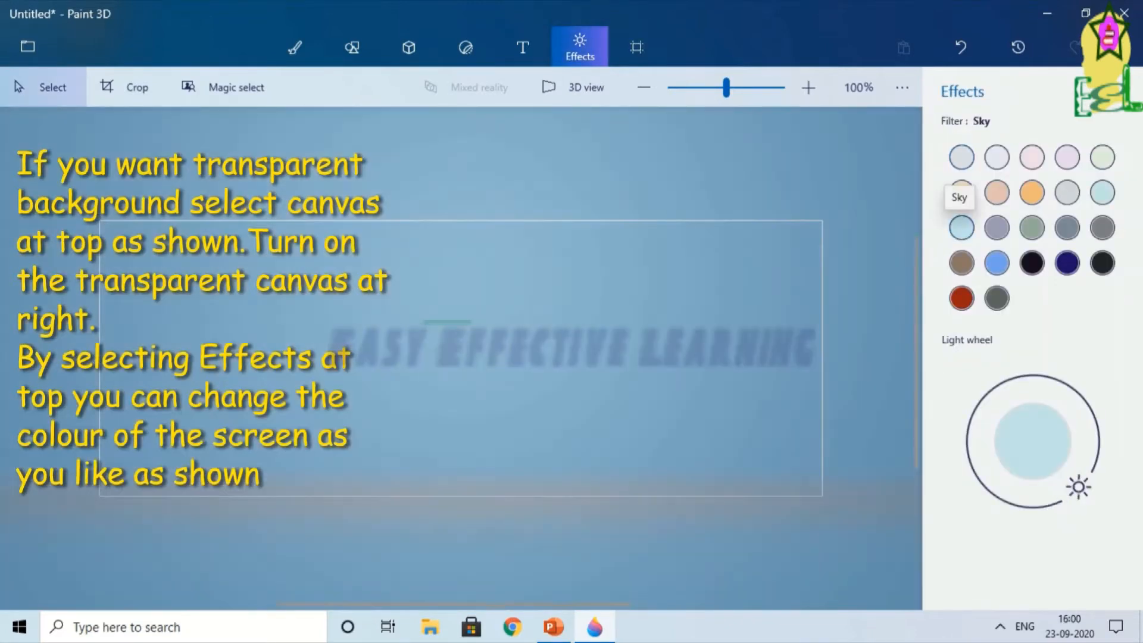
click(1032, 228)
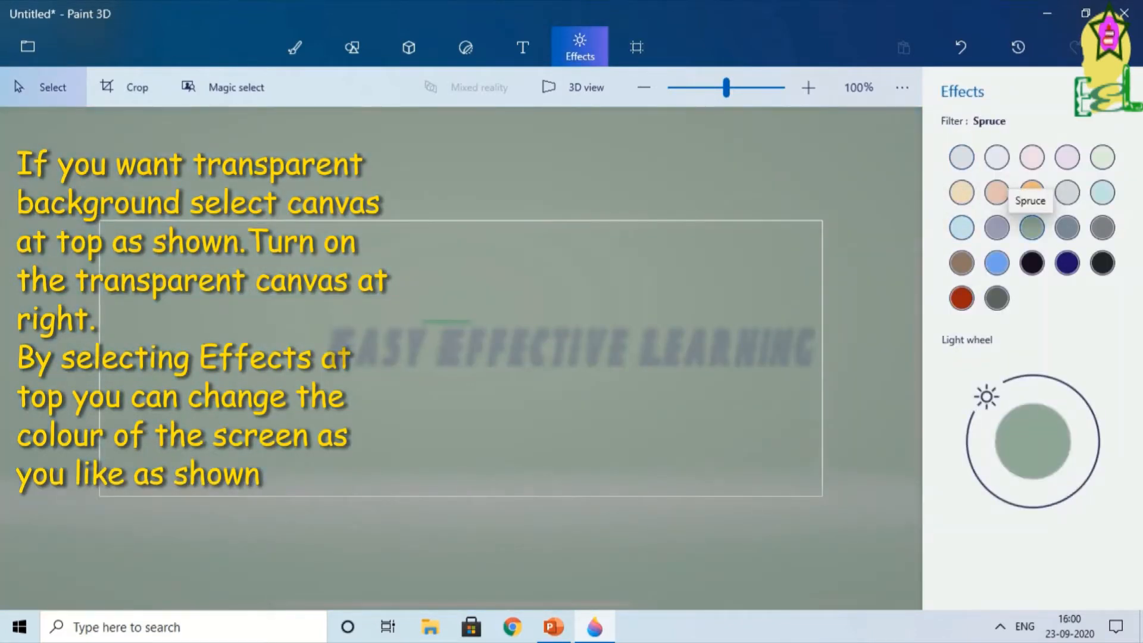
click(961, 262)
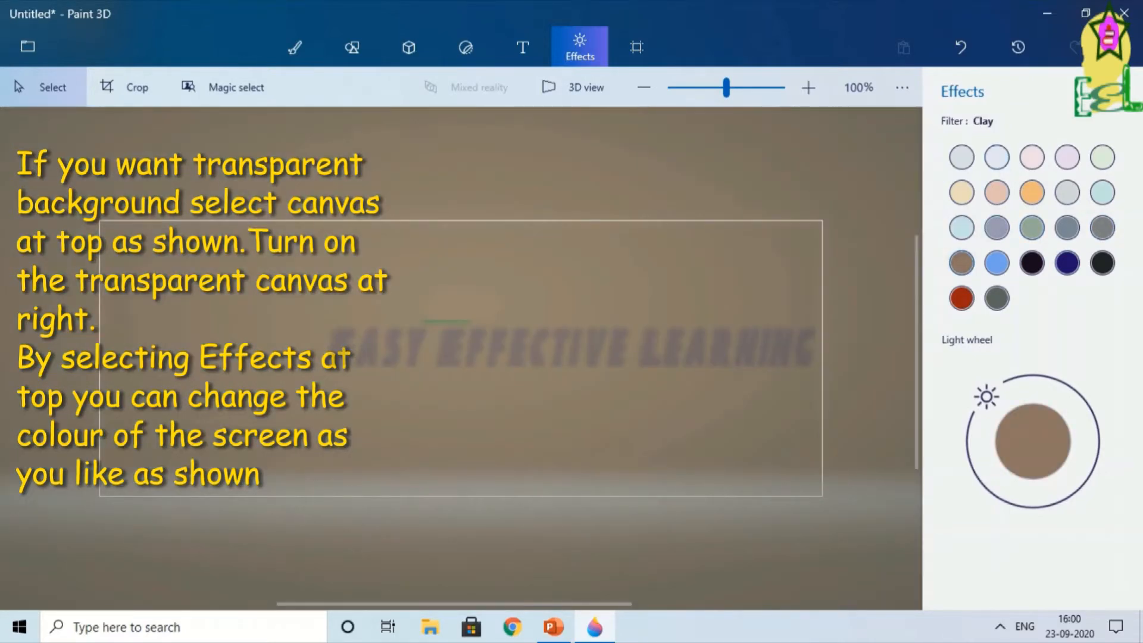
click(997, 157)
click(962, 157)
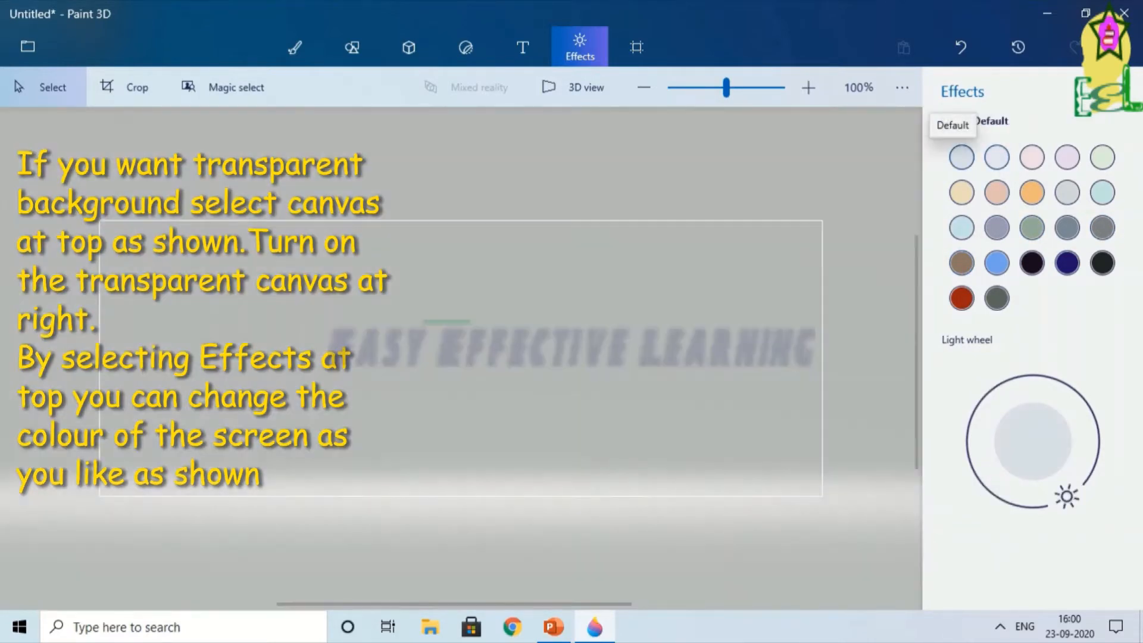
click(962, 192)
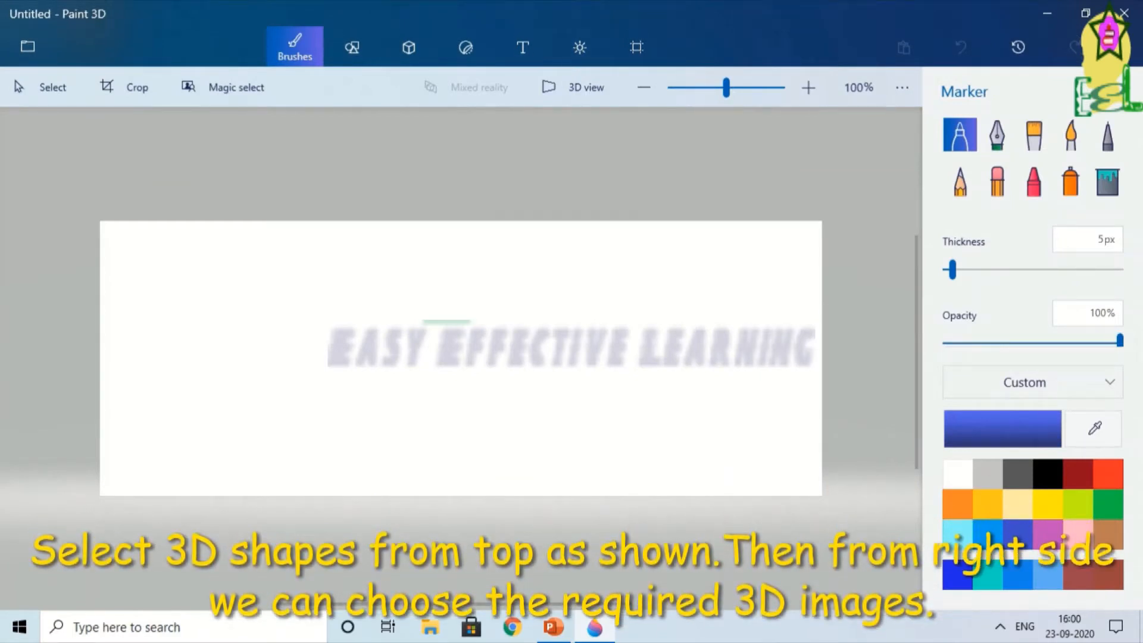
- Insert the Man 3D model upright in the middle of the canvas, nearly as tall as the canvas
click(409, 45)
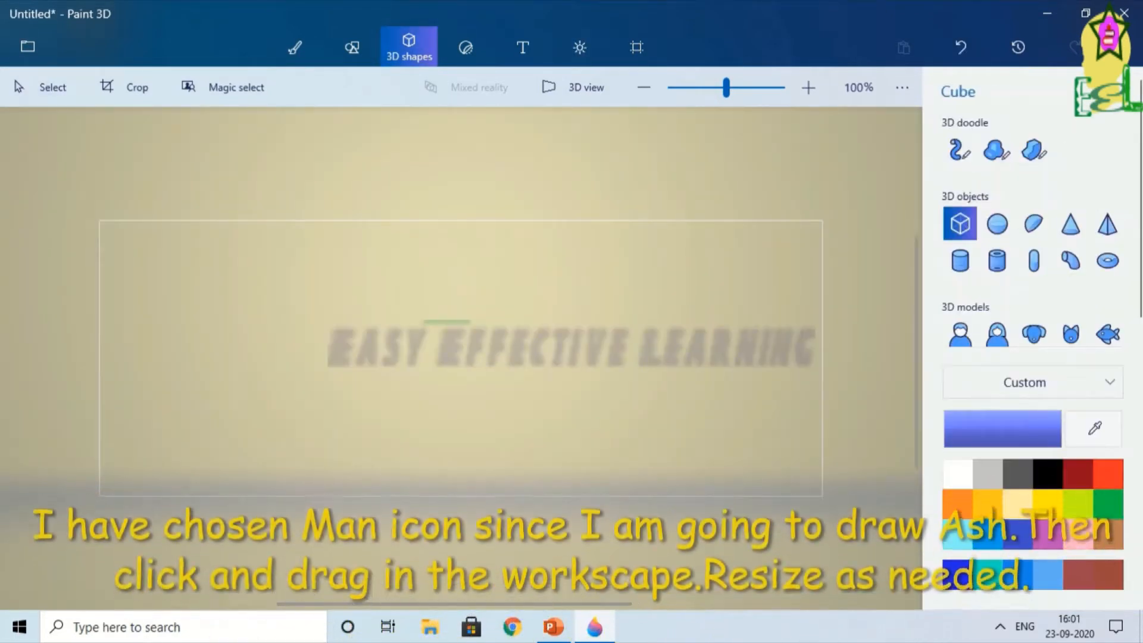
click(960, 332)
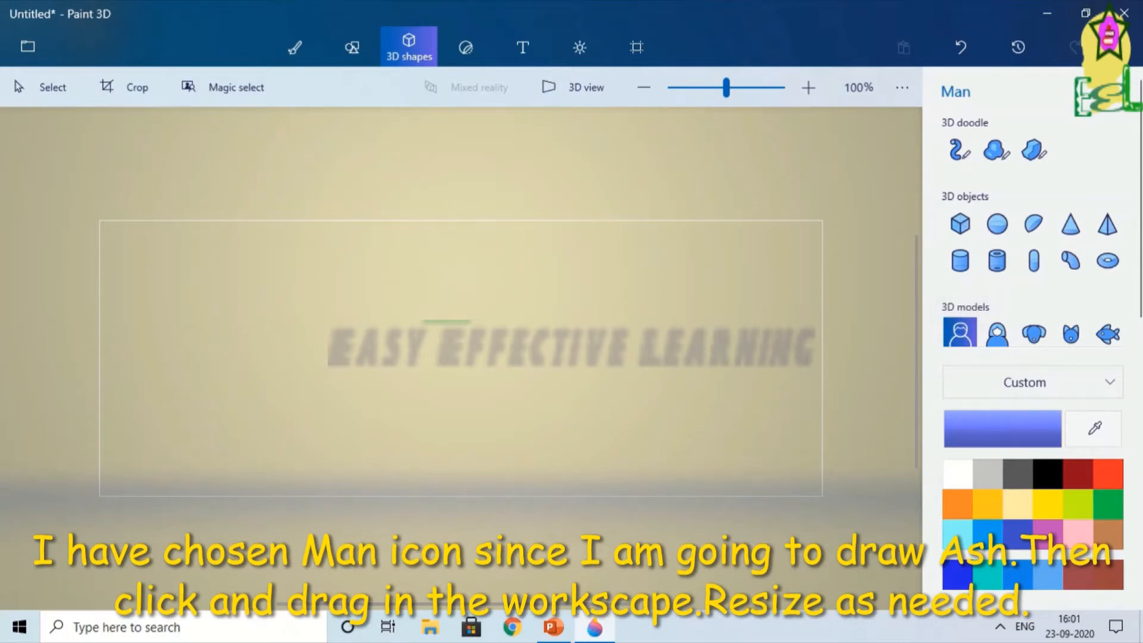
drag(428, 237, 497, 476)
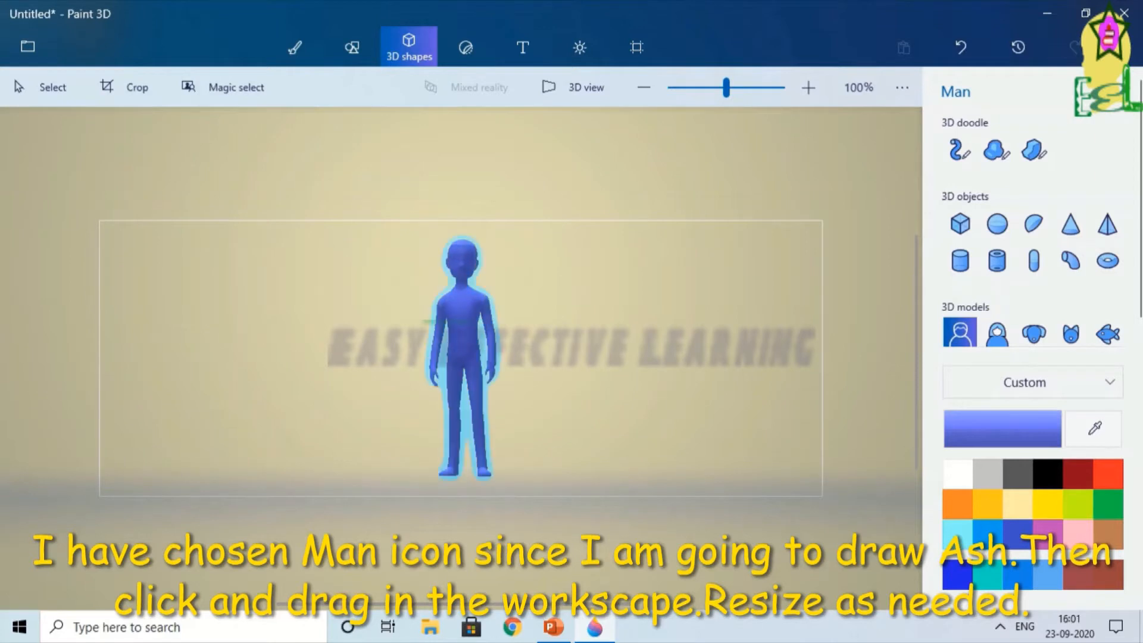
- Stretch the man figure wider on both sides and slightly taller downwards
drag(413, 358, 393, 358)
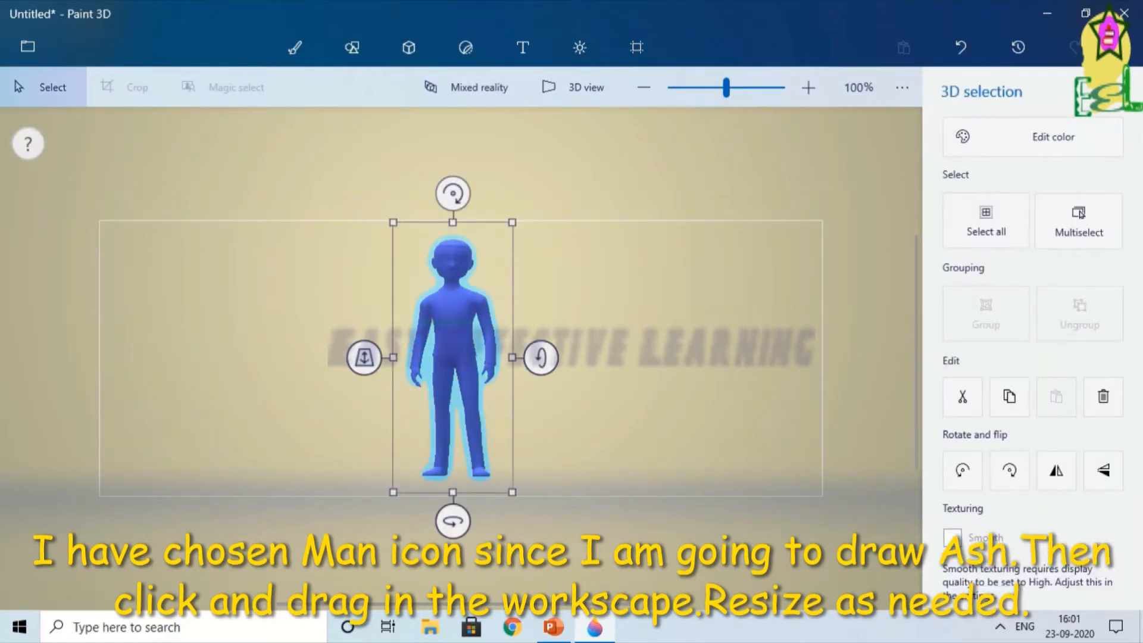
drag(512, 357, 538, 357)
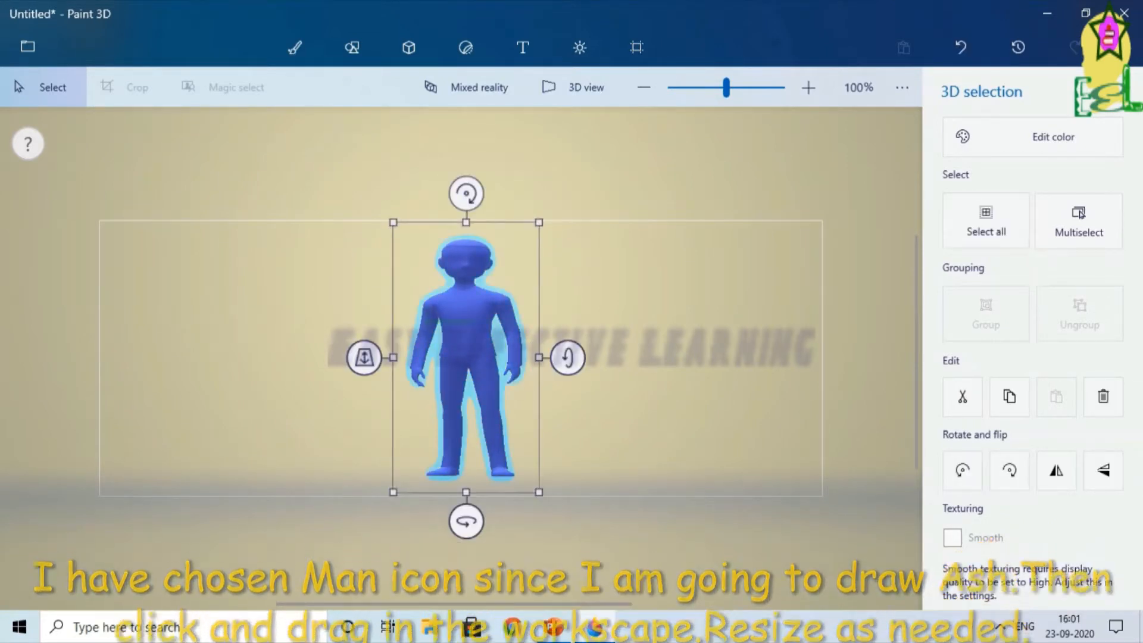
drag(466, 492, 466, 505)
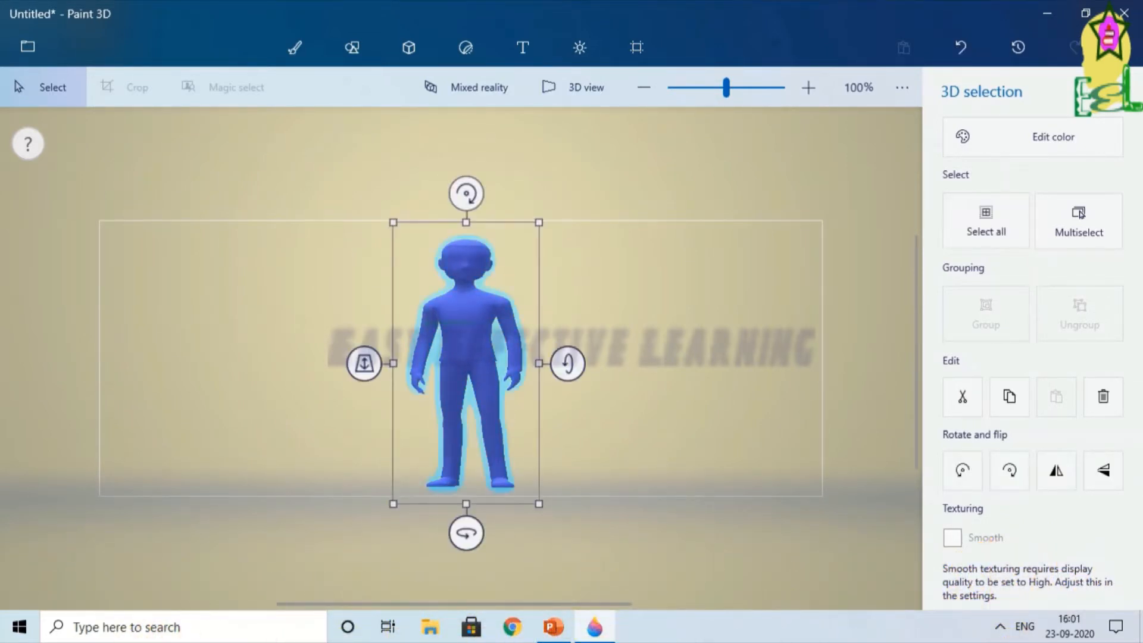
- Add the image 150px-Ash_XY_4 as a custom sticker and fit it over the front of the man figure
click(408, 47)
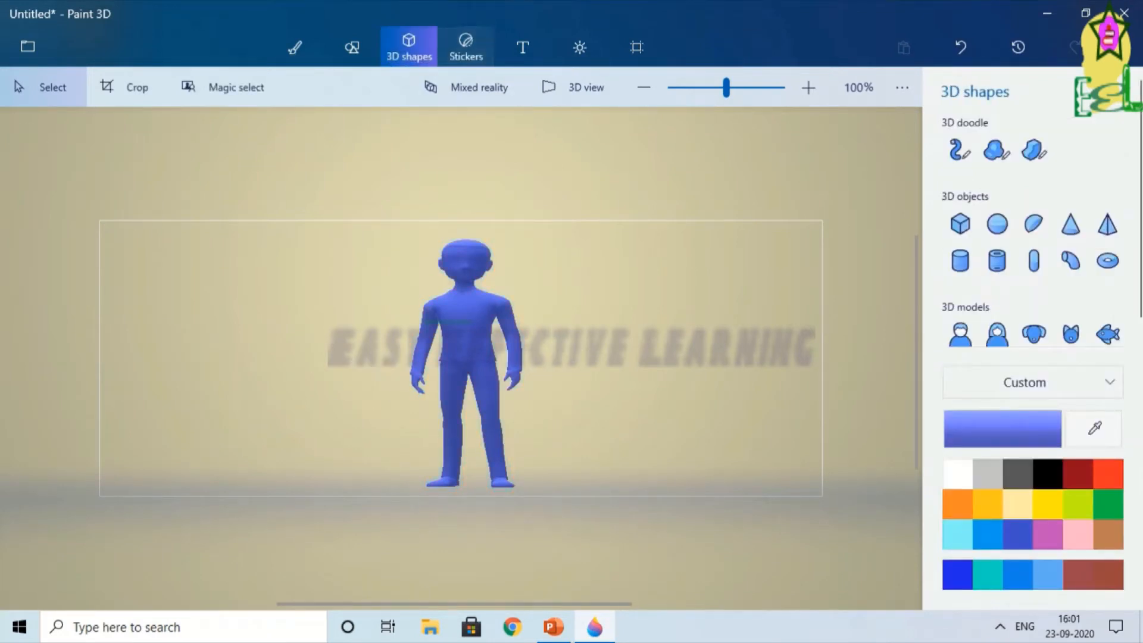
click(466, 47)
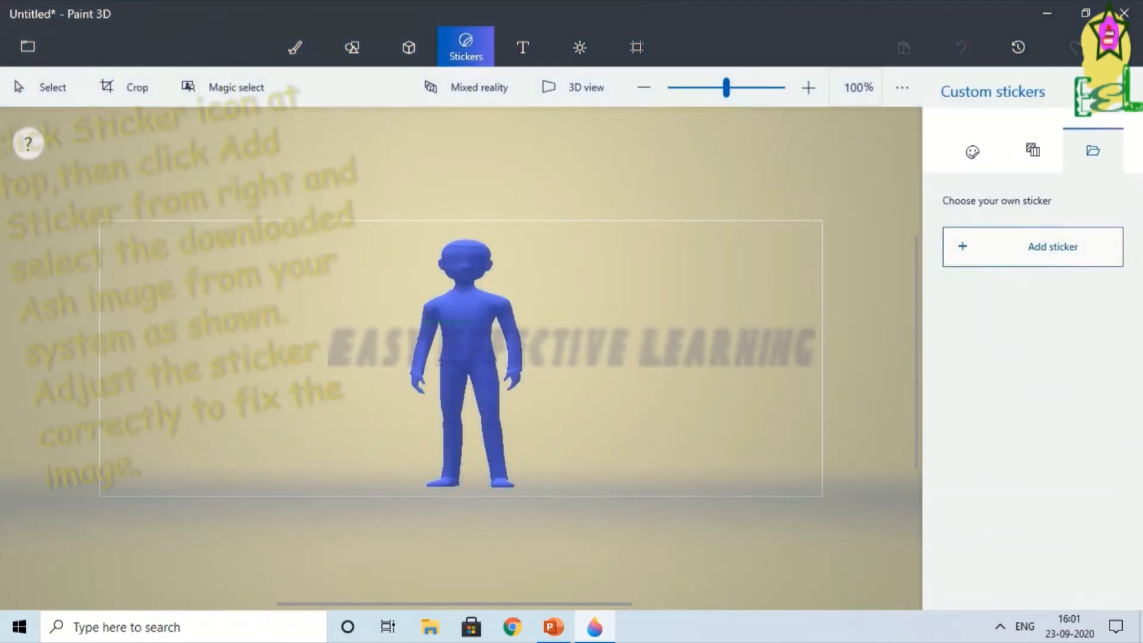
click(1033, 246)
click(462, 143)
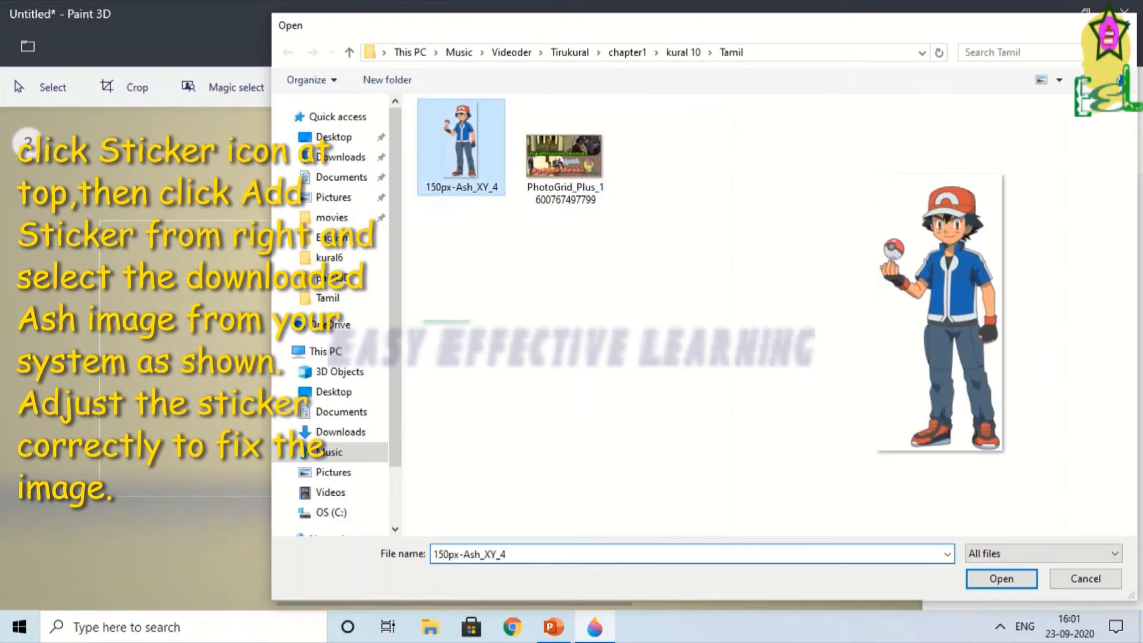
key(Return)
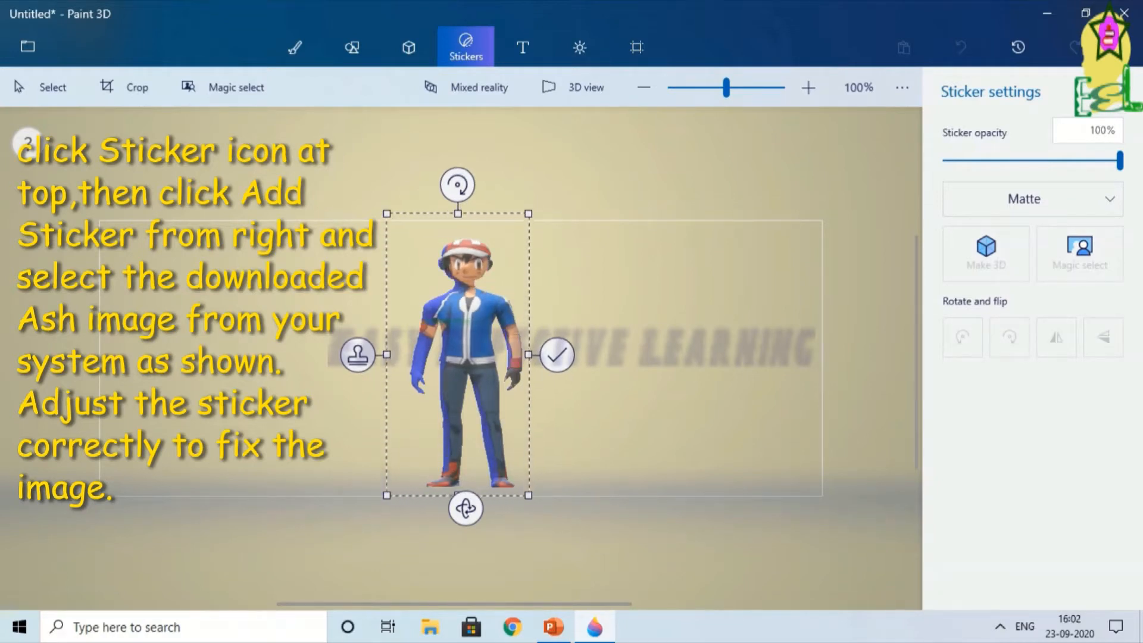
drag(387, 355, 367, 355)
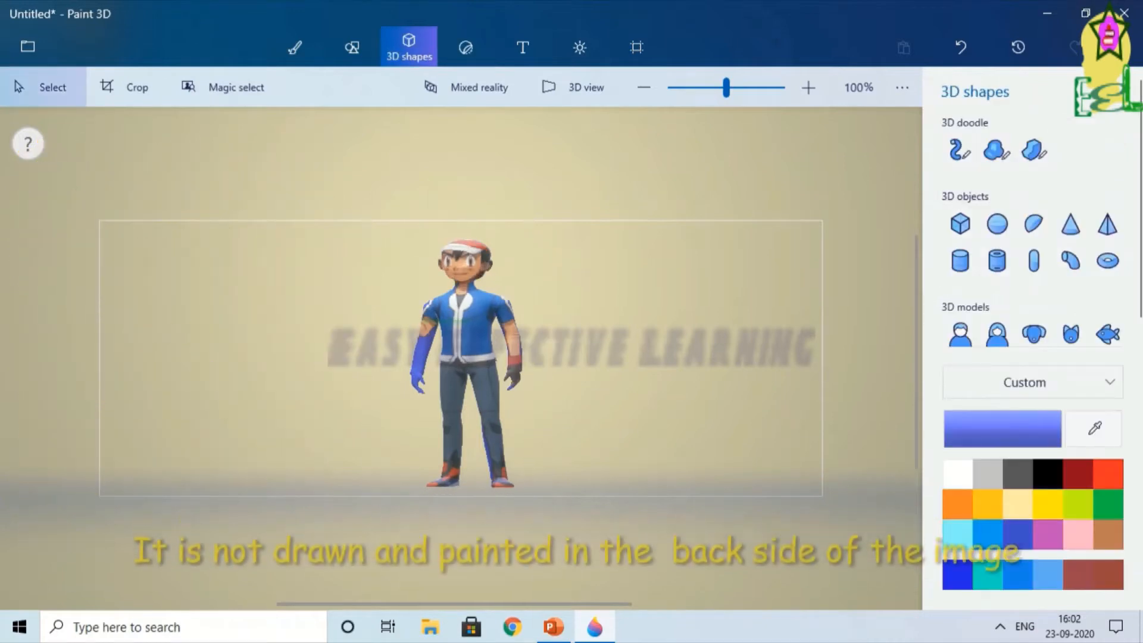
- Rotate the figure about its vertical axis to inspect its back, and return it to the front view
click(468, 348)
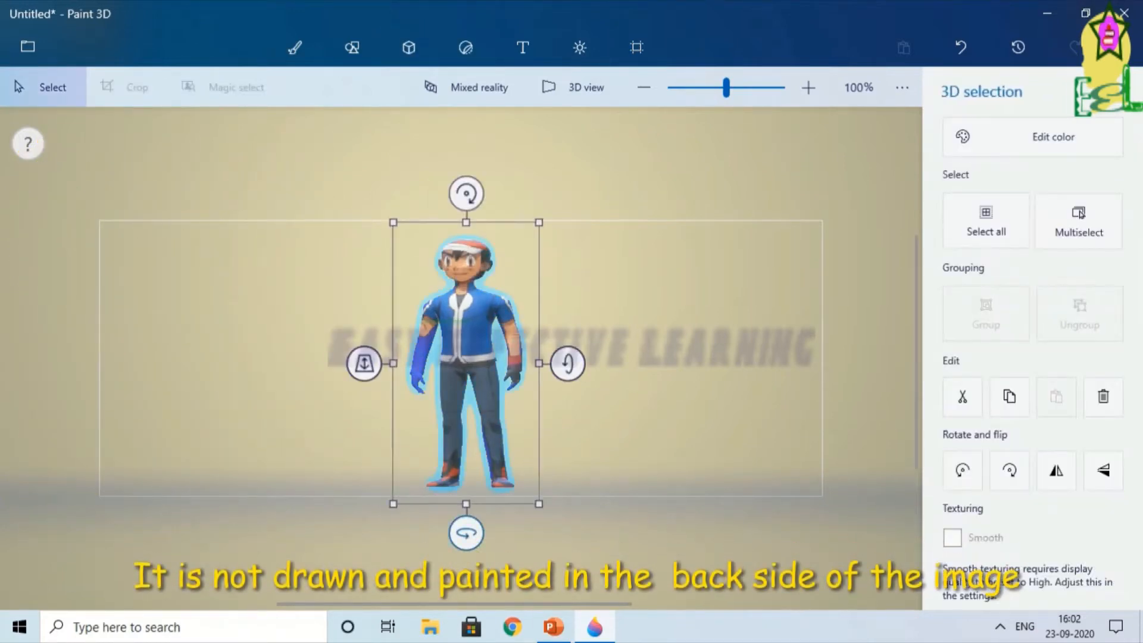
drag(466, 532, 337, 531)
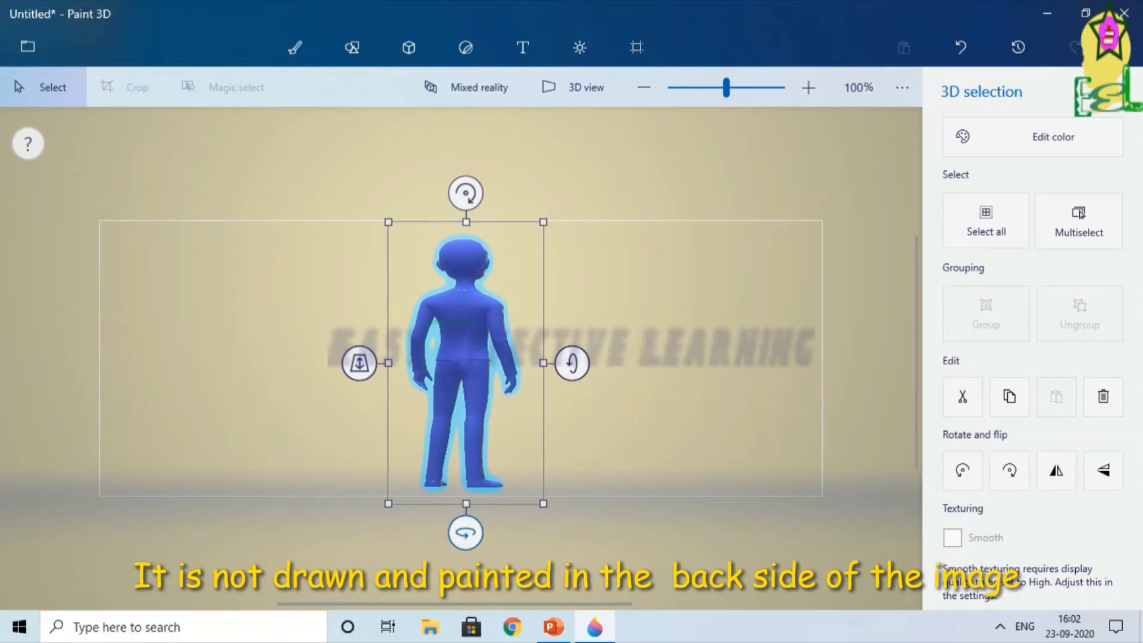
drag(466, 533, 597, 531)
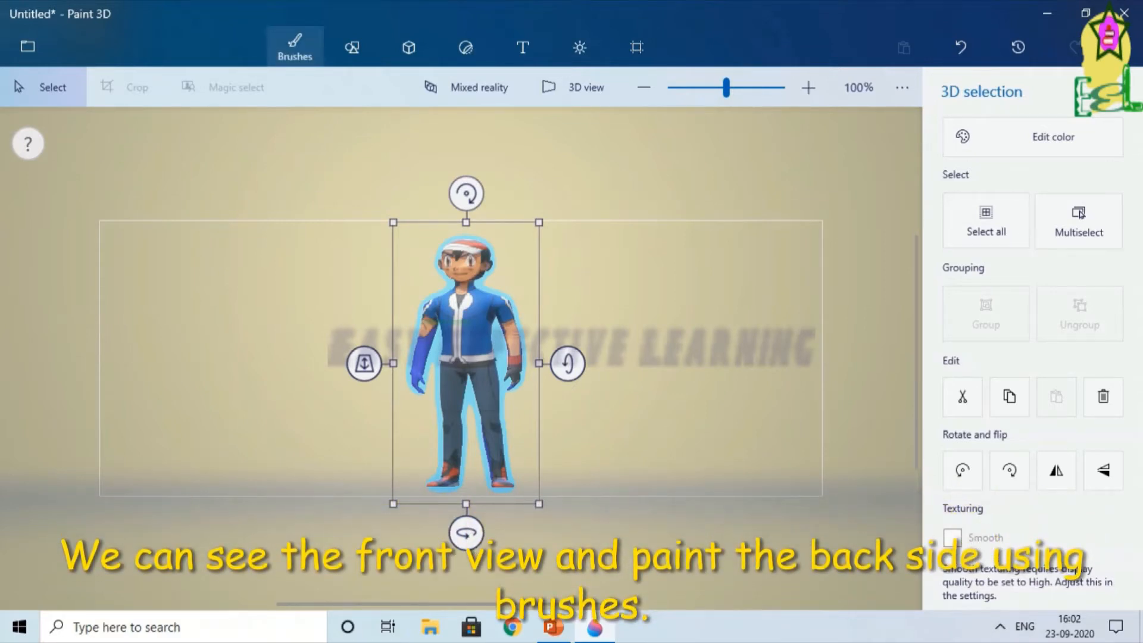
- Switch to the Marker brush and choose the Brown colour for it
click(295, 47)
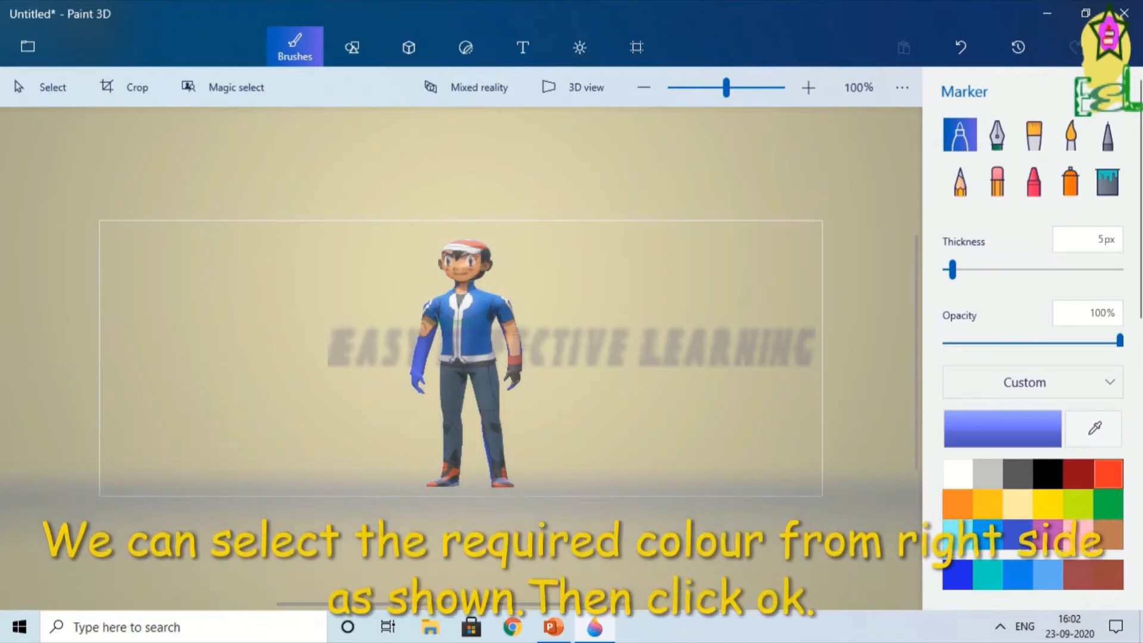
click(1108, 533)
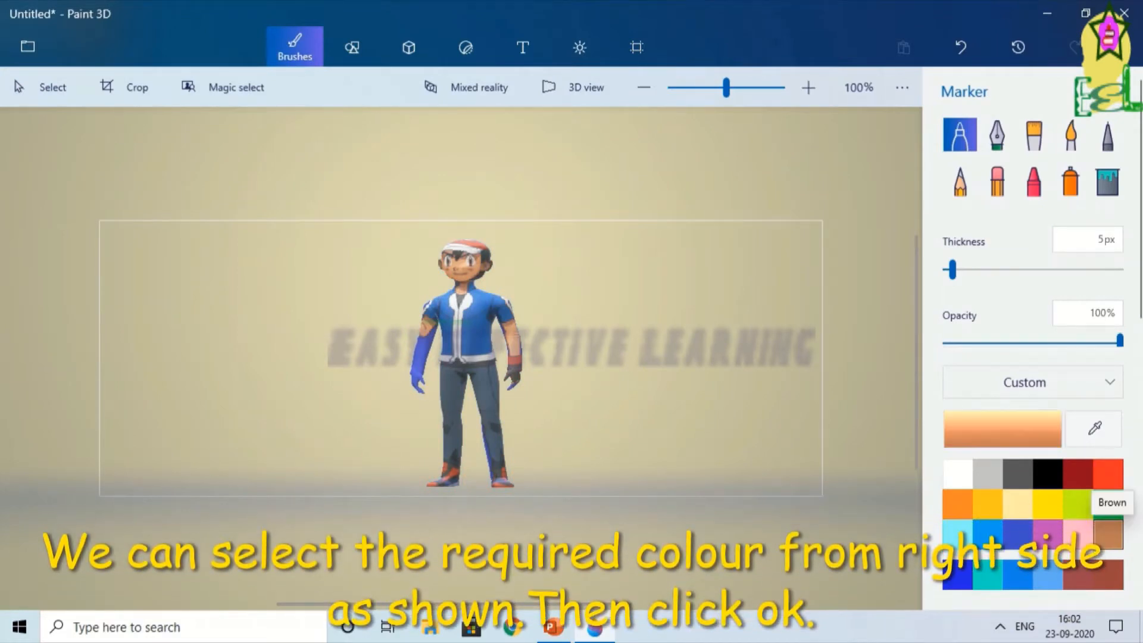
- Mix a custom orange-brown colour for the Marker with the hex value bb612d and apply it
click(1003, 429)
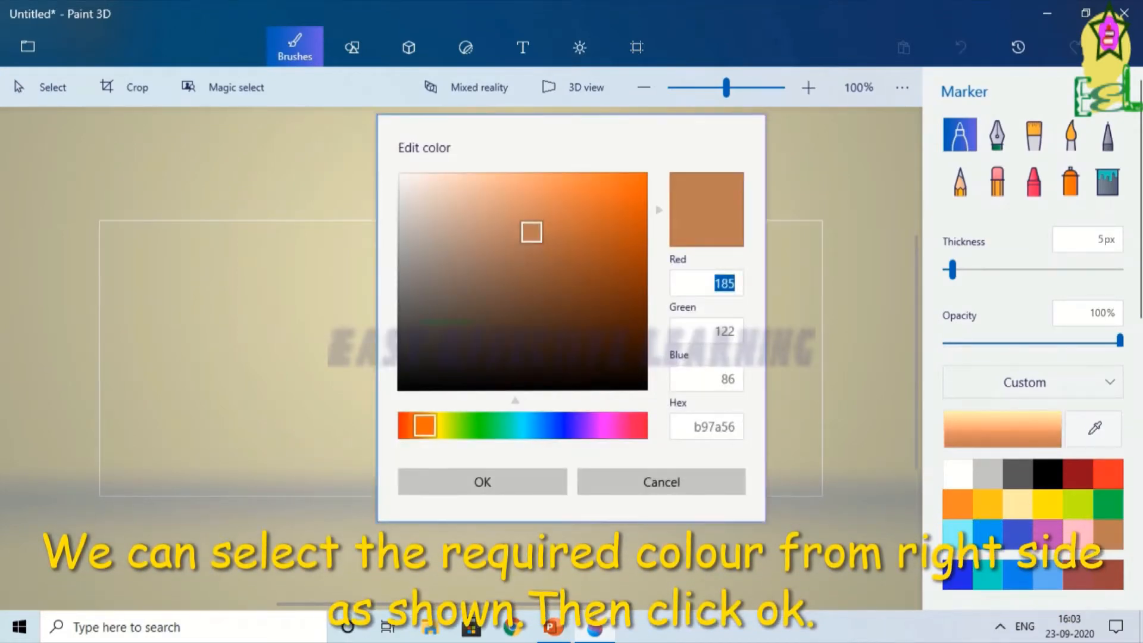
drag(571, 140, 771, 127)
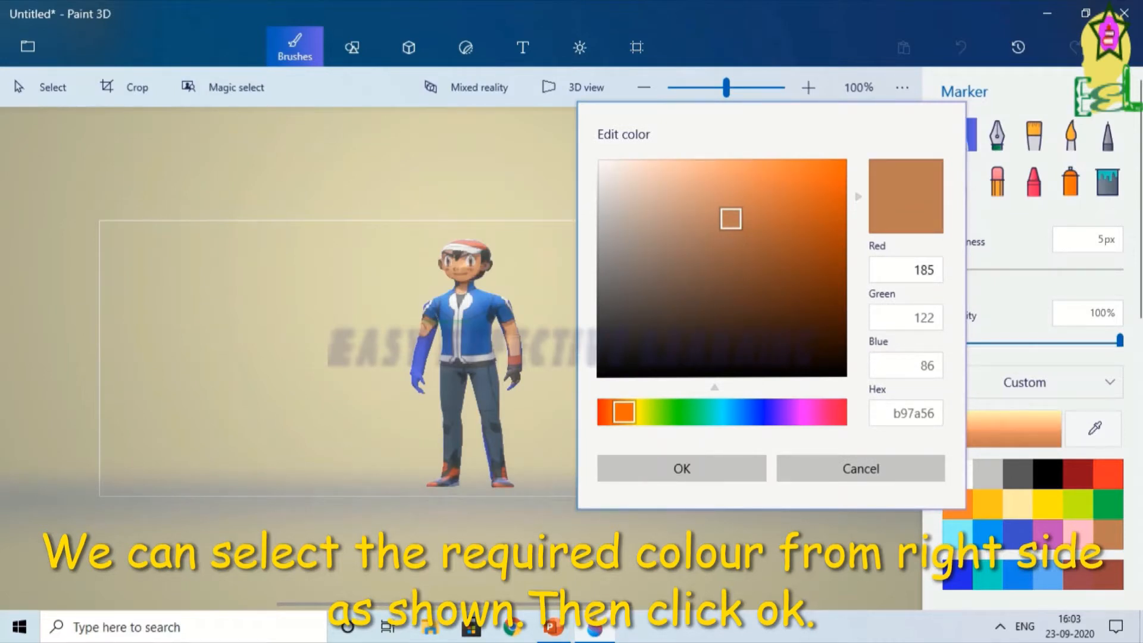
click(689, 168)
click(732, 202)
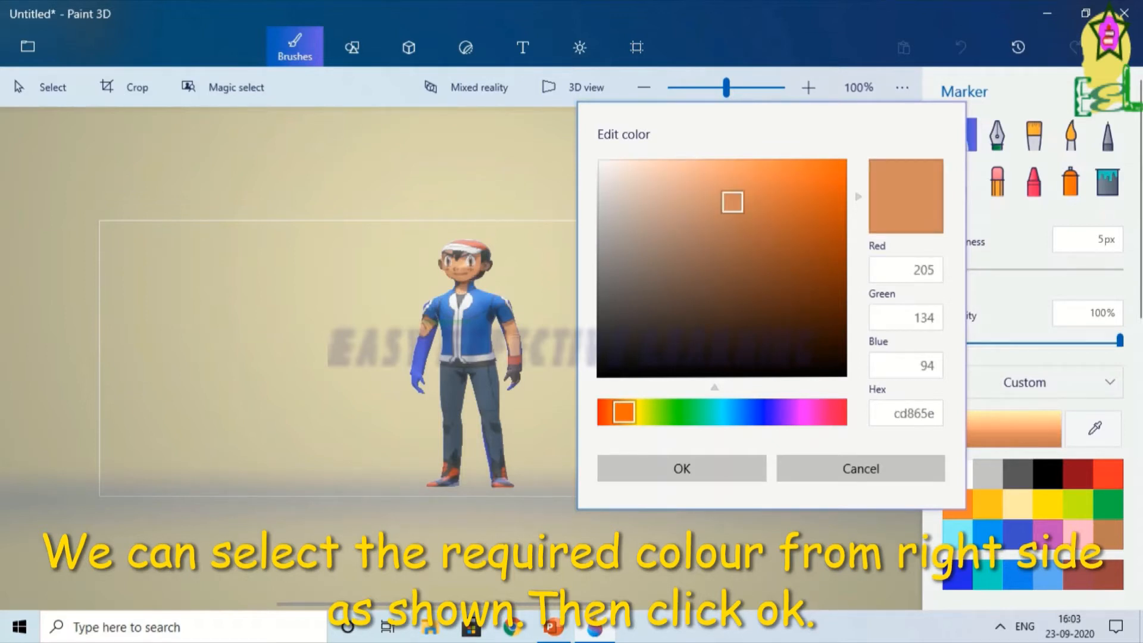
click(754, 216)
click(755, 186)
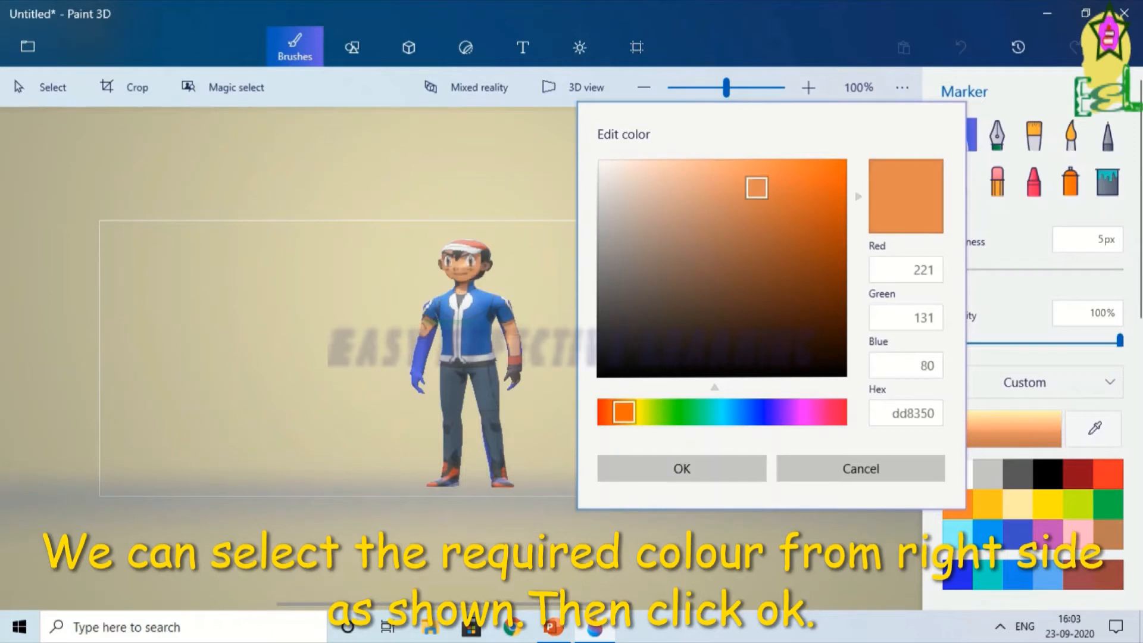
click(771, 210)
click(736, 218)
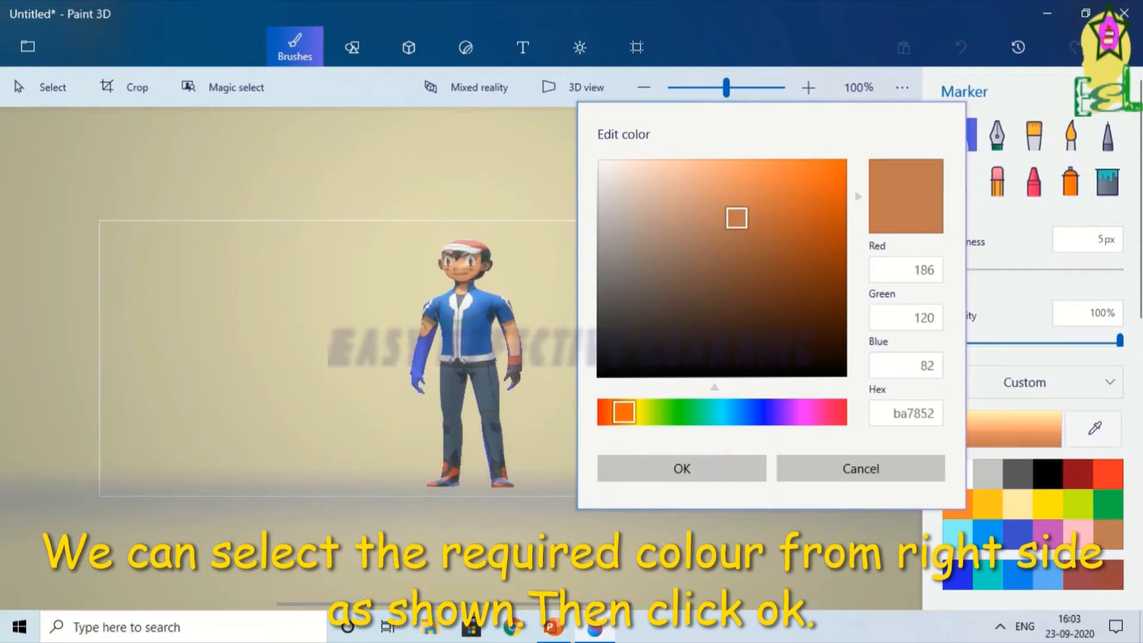
click(756, 194)
click(767, 219)
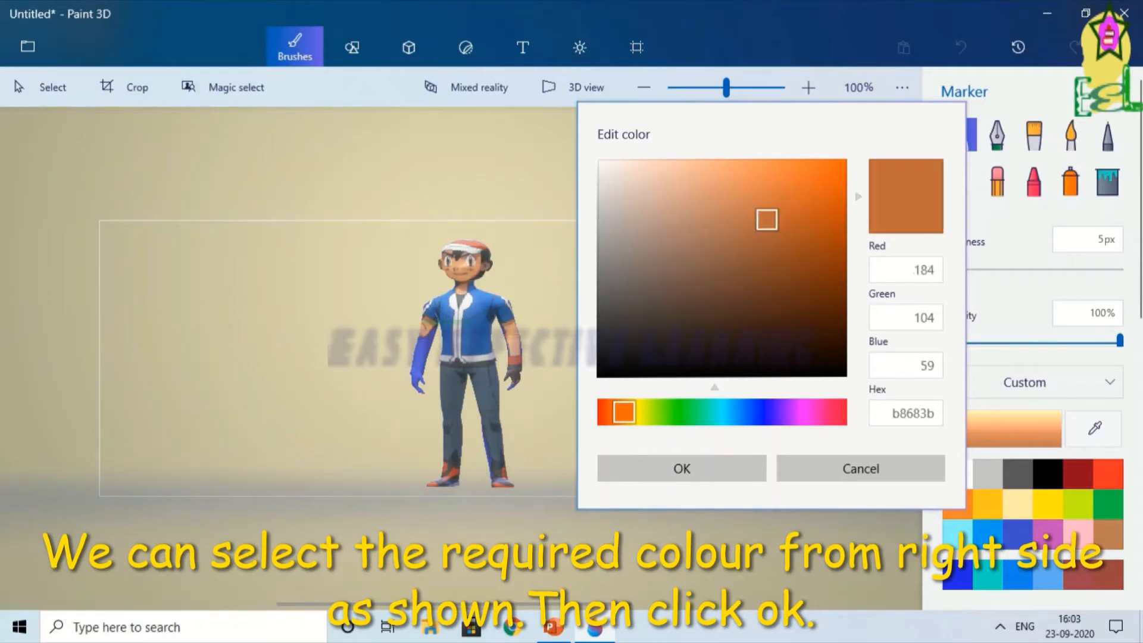
click(780, 238)
click(789, 255)
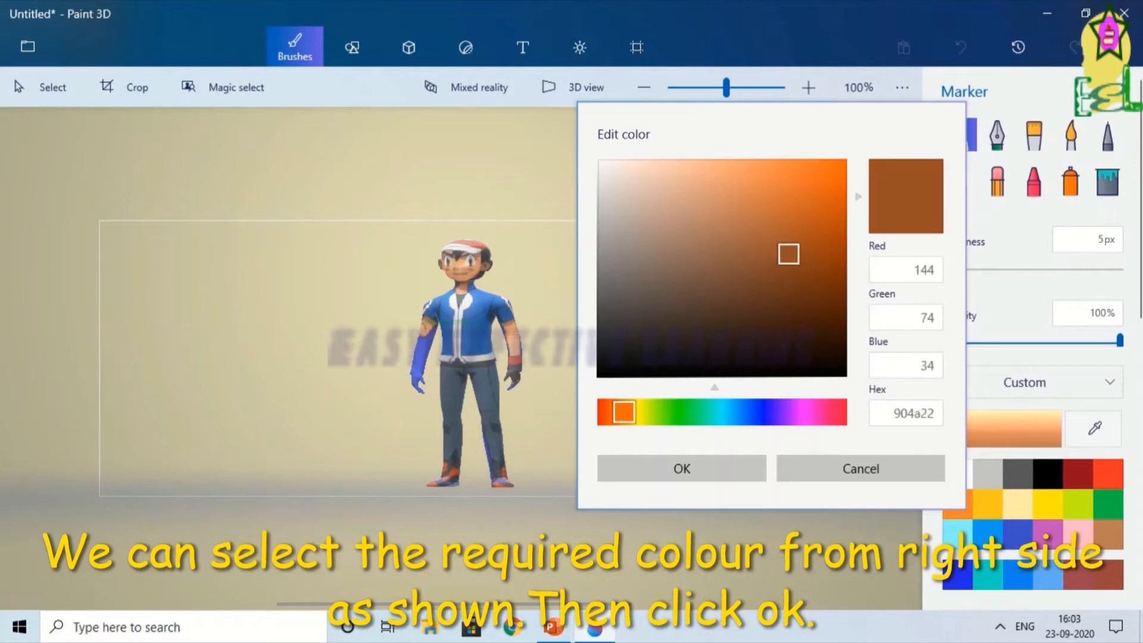
click(765, 221)
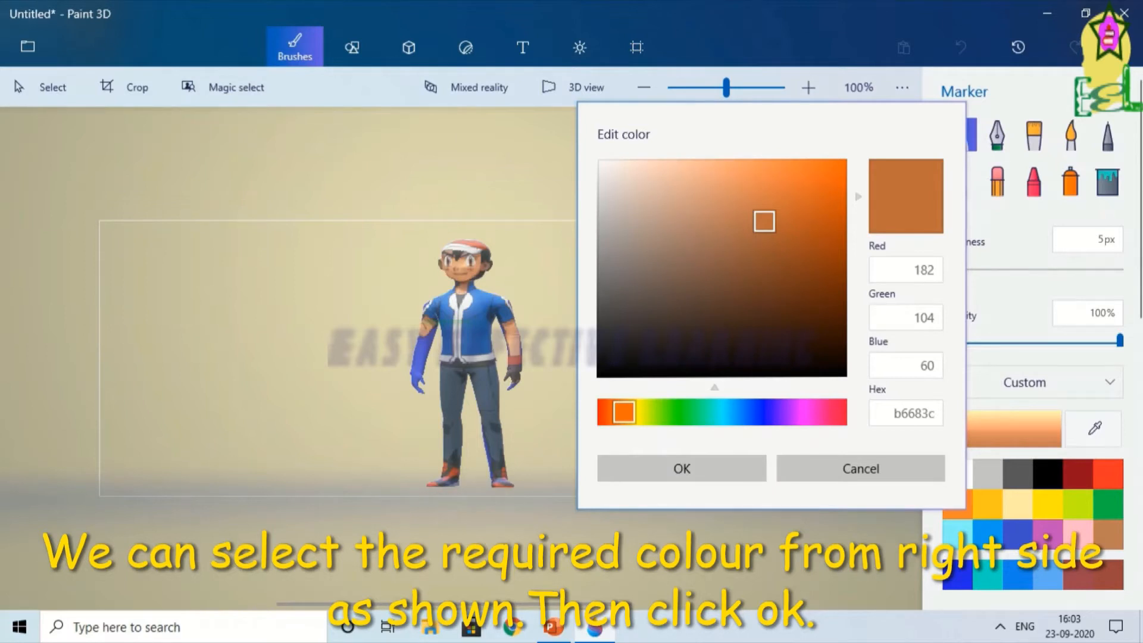
click(769, 199)
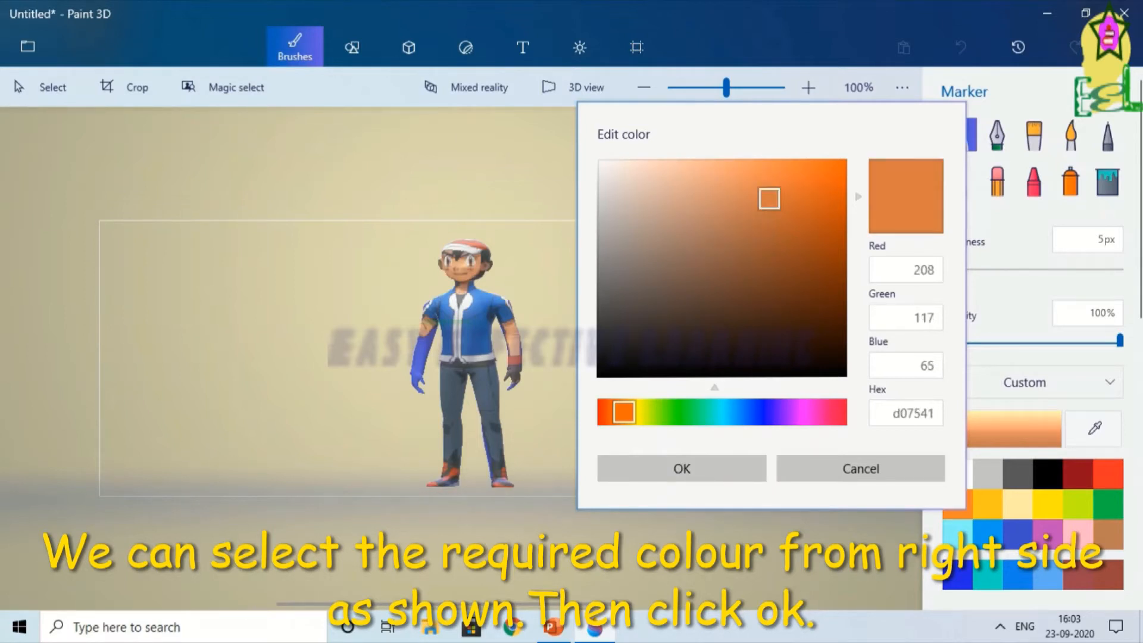
click(786, 217)
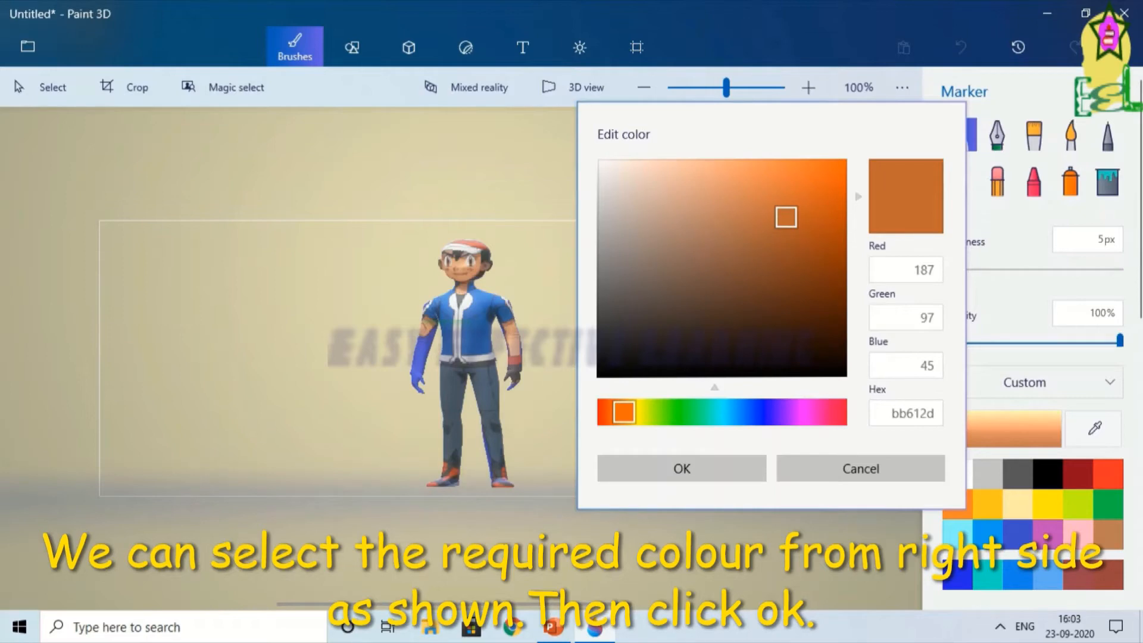
click(681, 469)
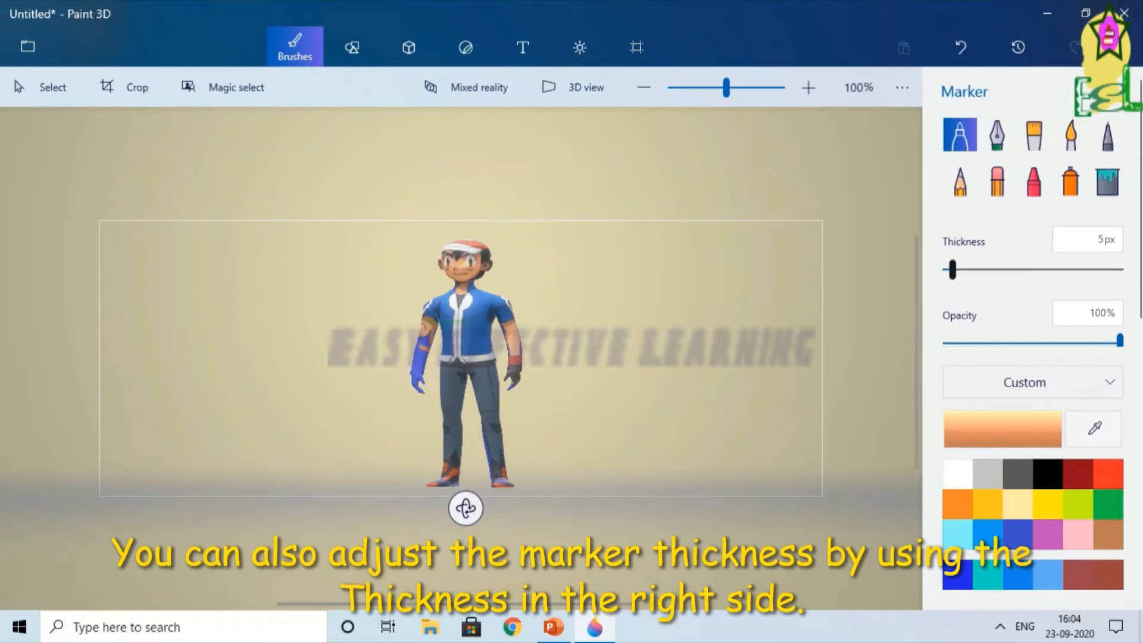
- Set the Marker thickness to 8 px and rotate the figure to check its back and sides for unpainted areas
drag(952, 270, 946, 269)
drag(946, 269, 959, 270)
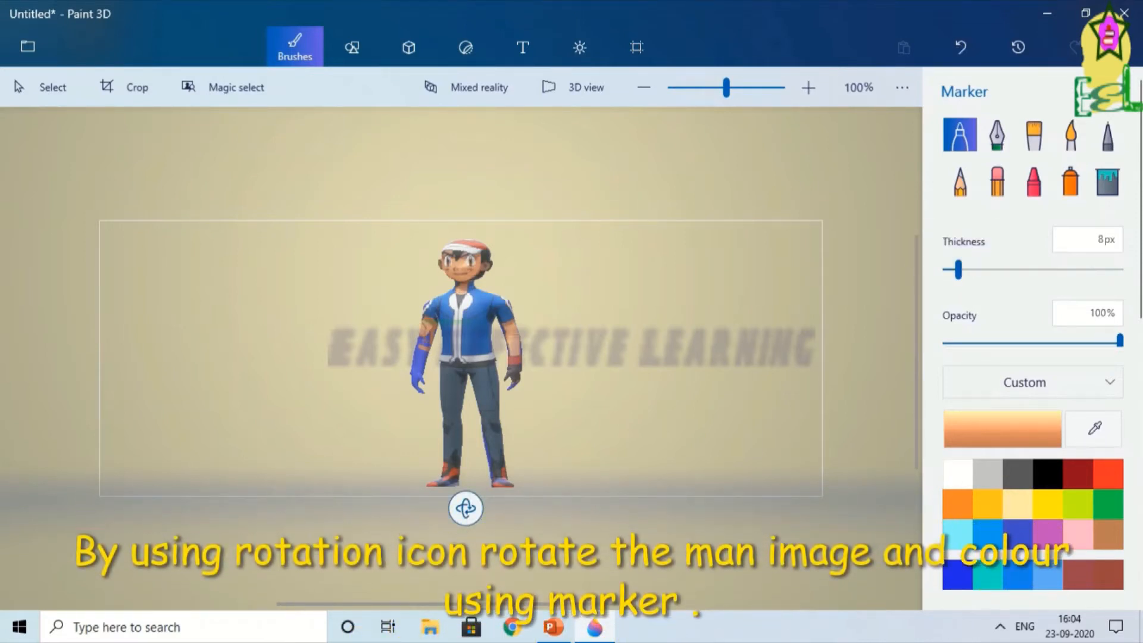
mouse_move(466, 508)
mouse_down()
mouse_move(602, 518)
mouse_move(467, 513)
mouse_up()
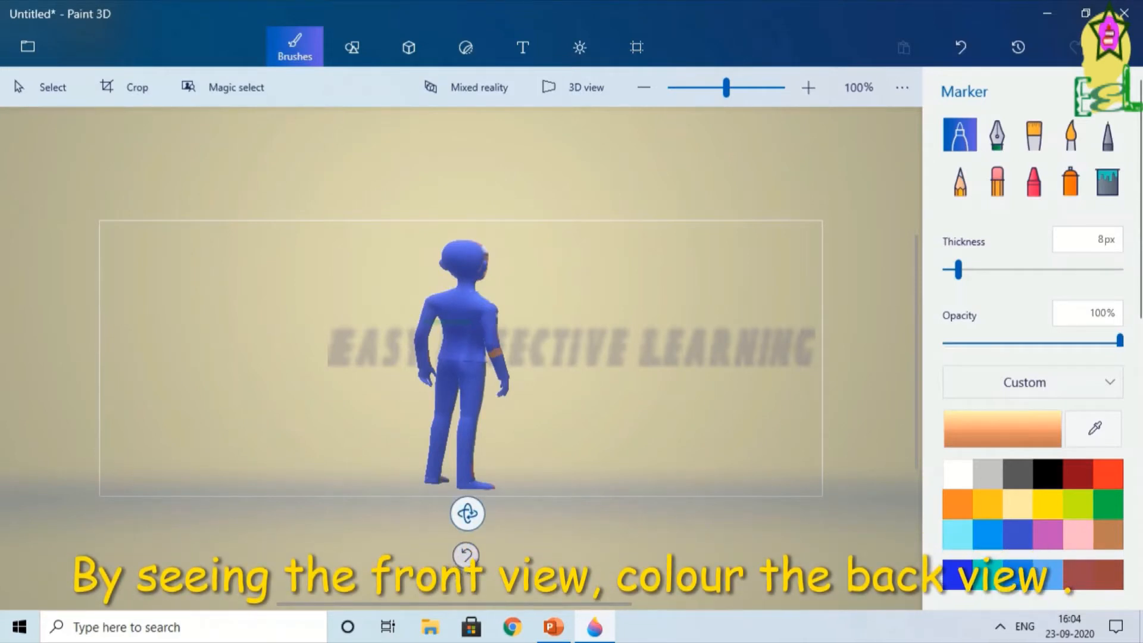
drag(467, 513, 666, 480)
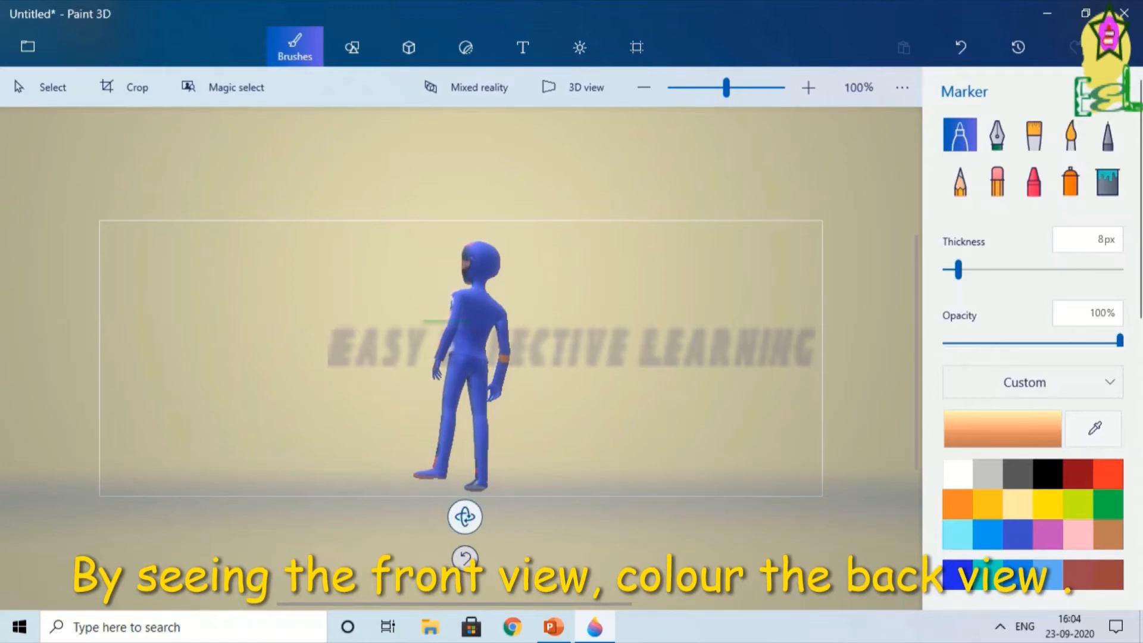
drag(465, 517, 800, 504)
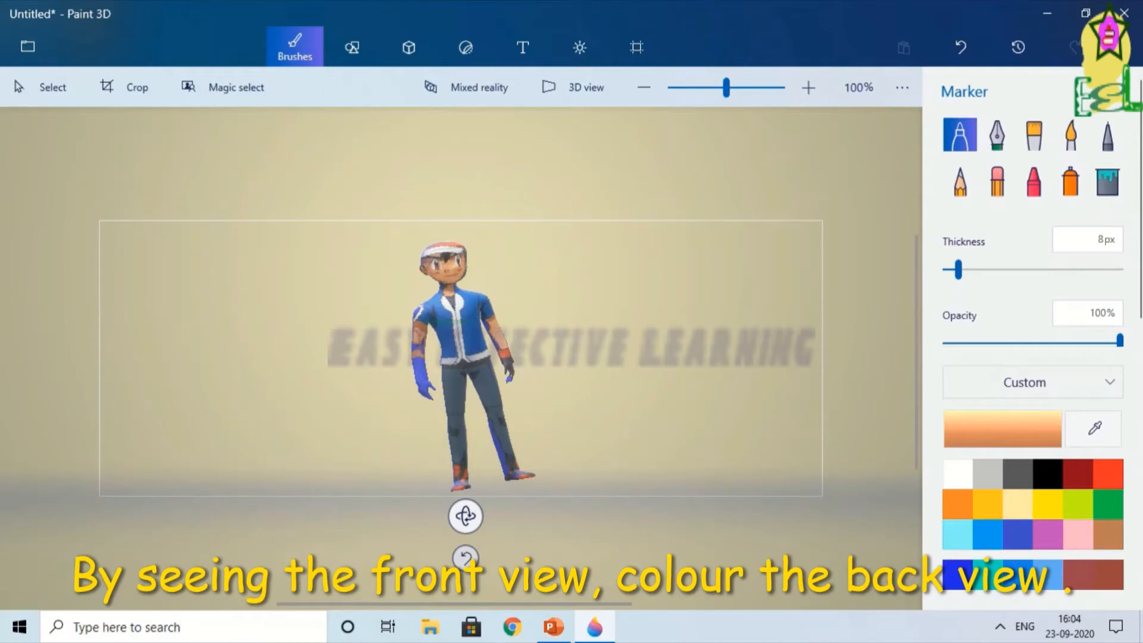
drag(465, 516, 563, 517)
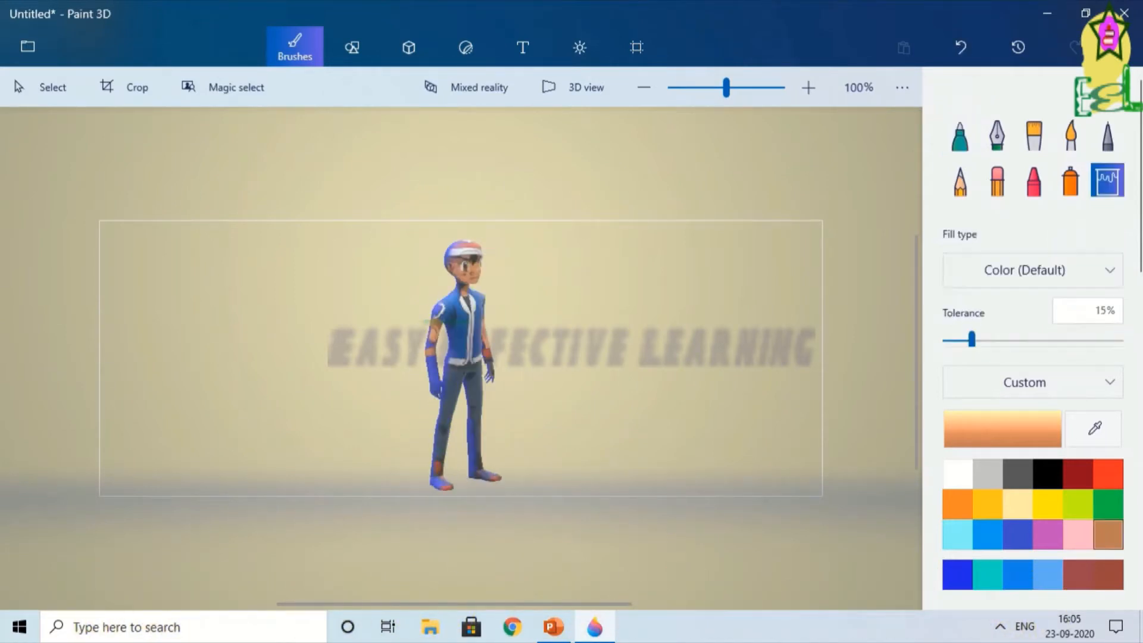
mouse_move(564, 517)
mouse_down()
mouse_move(659, 528)
mouse_move(345, 508)
mouse_up()
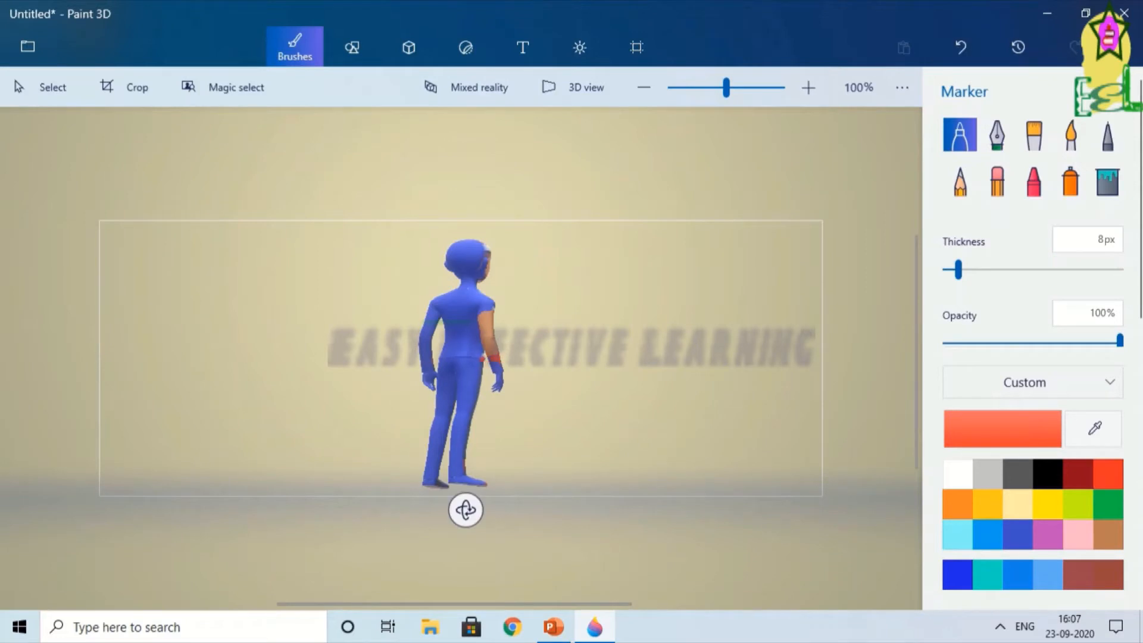
- Undo the last paint change and enlarge the view of the figure's upper body to 339%
click(961, 47)
drag(466, 511, 300, 533)
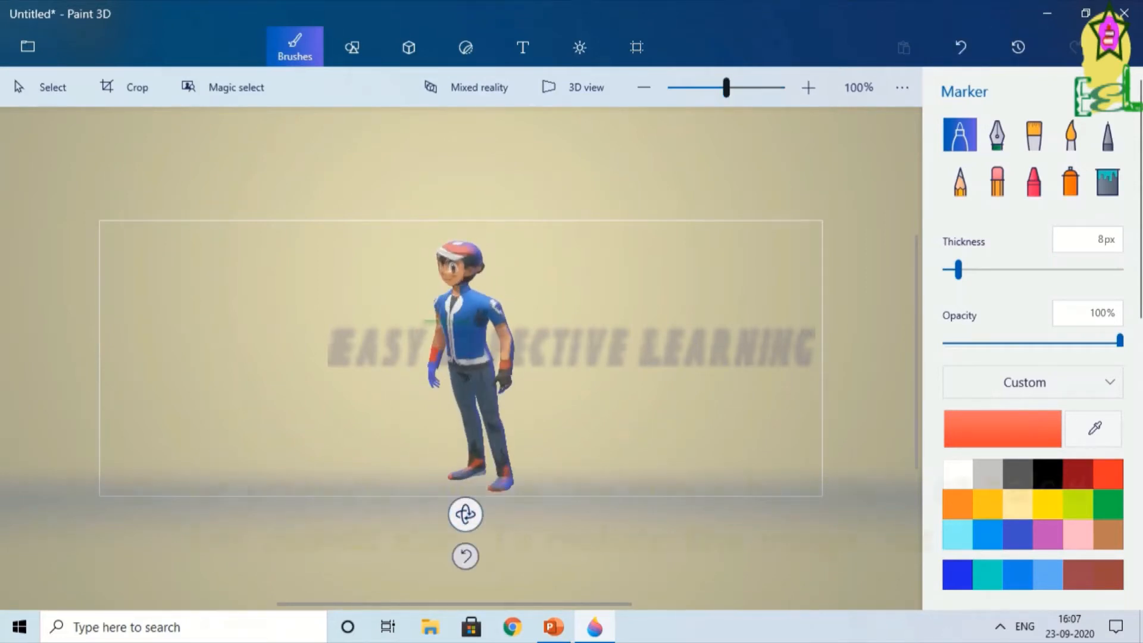
drag(726, 88, 733, 88)
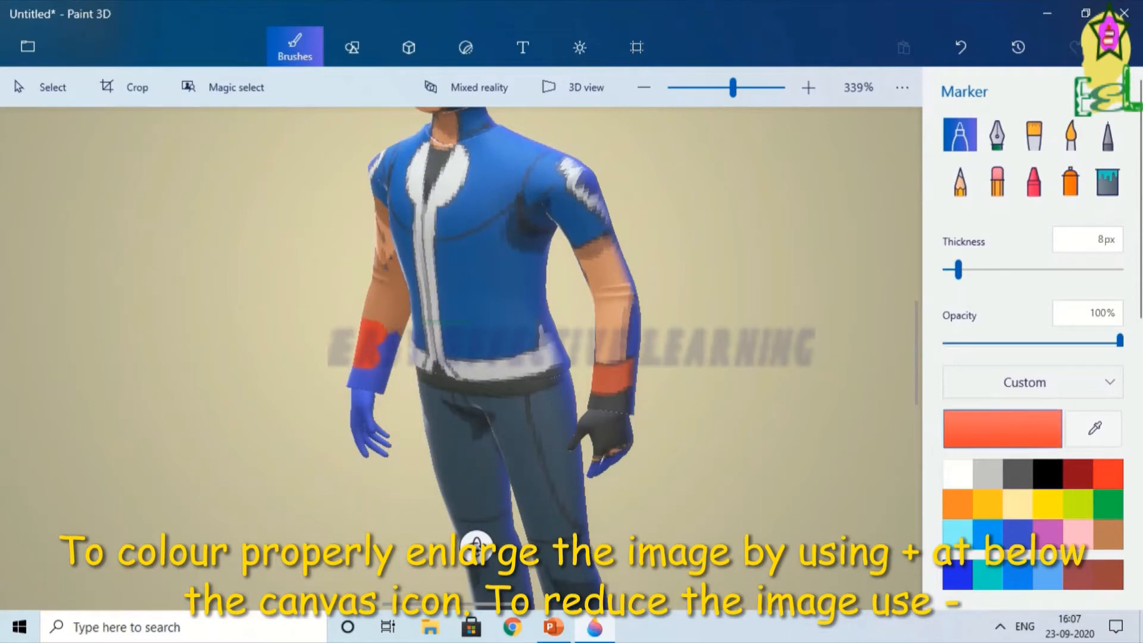
- Paint the wristbands on both forearms red all the way around with the 8 px Marker
click(1003, 428)
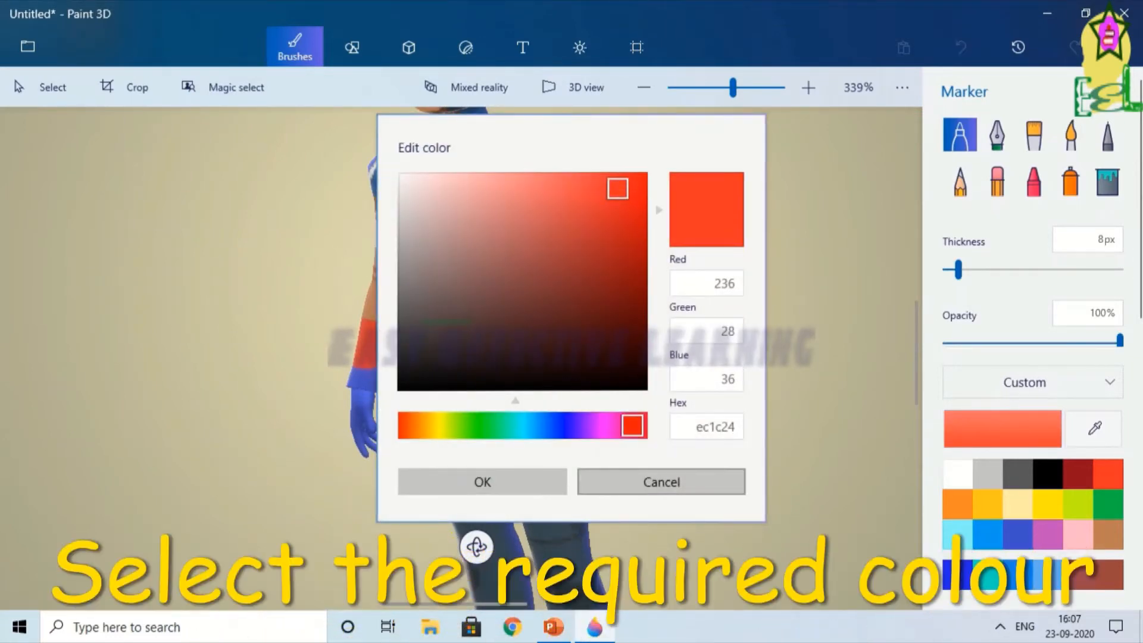
click(661, 481)
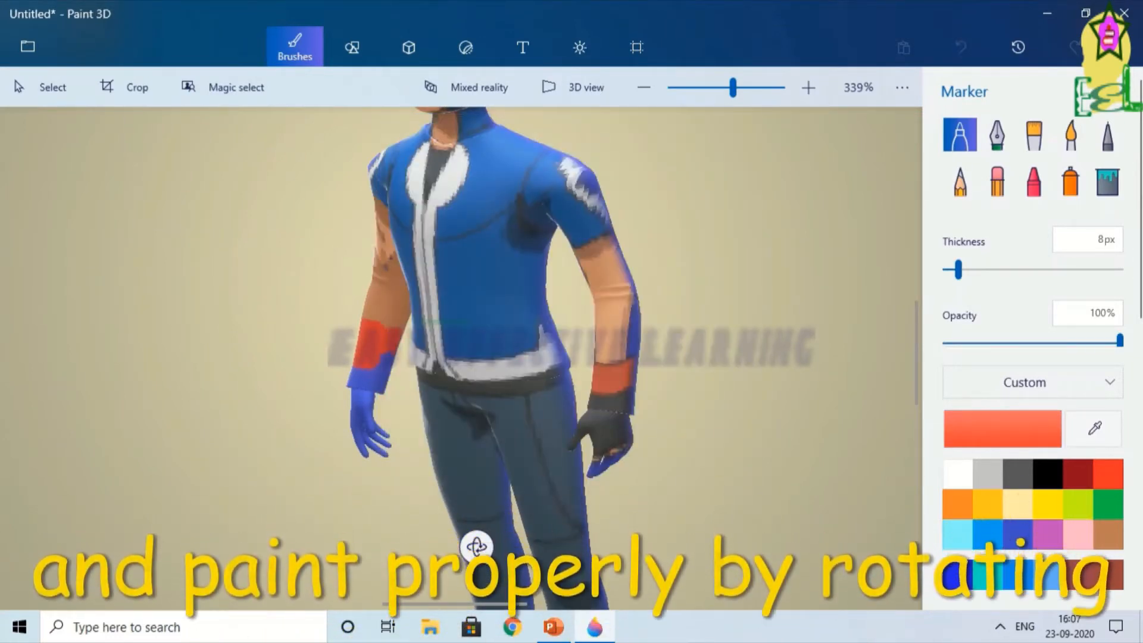
mouse_move(602, 356)
mouse_down()
mouse_move(629, 364)
mouse_move(611, 384)
mouse_up()
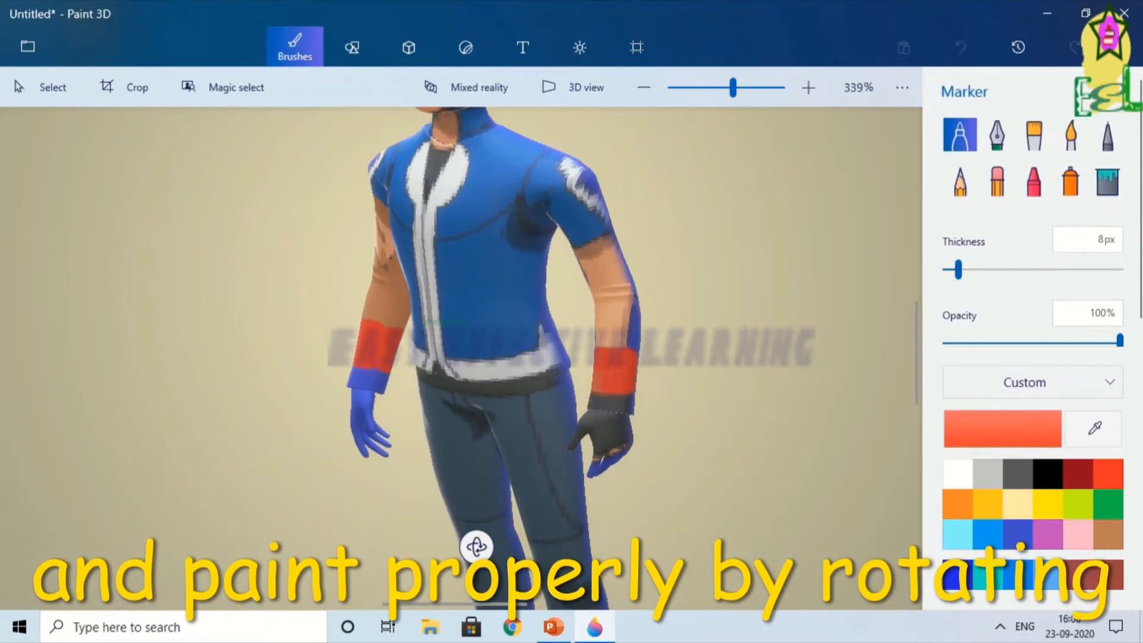
mouse_move(476, 547)
mouse_down()
mouse_move(265, 544)
mouse_move(476, 547)
mouse_up()
mouse_move(303, 355)
mouse_down()
mouse_move(304, 370)
mouse_move(337, 380)
mouse_up()
mouse_move(475, 547)
mouse_down()
mouse_move(798, 554)
mouse_move(475, 546)
mouse_up()
drag(459, 351, 473, 349)
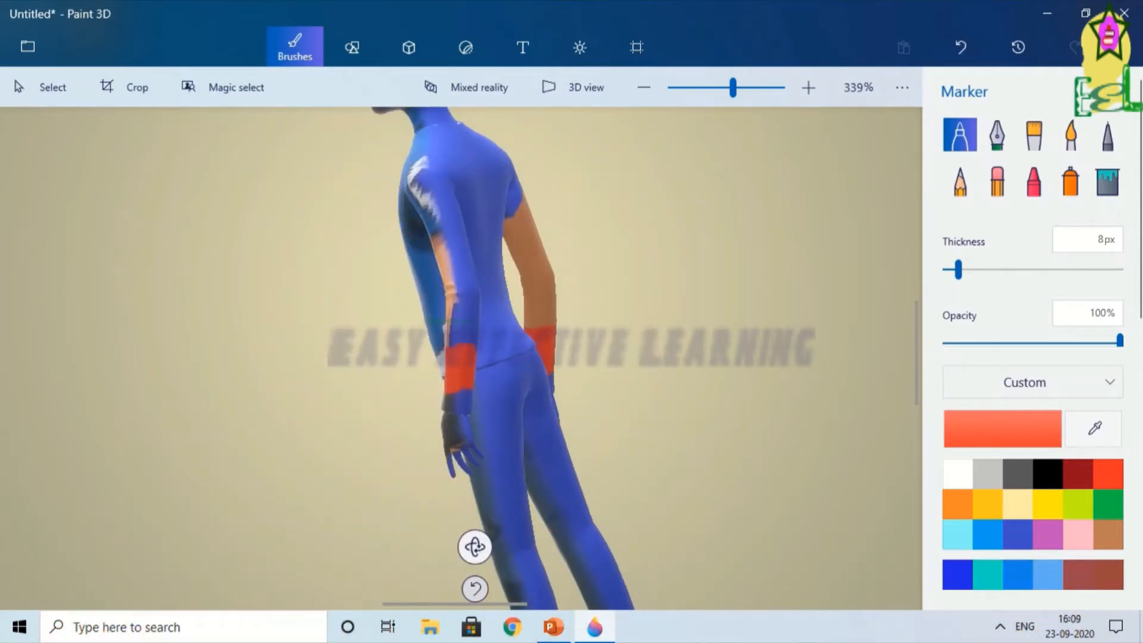
- Paint the back and outer side of the figure's left arm Brown, from the sleeve down to the red wristband
mouse_move(475, 547)
mouse_down()
mouse_move(354, 594)
mouse_move(309, 589)
mouse_up()
click(1109, 534)
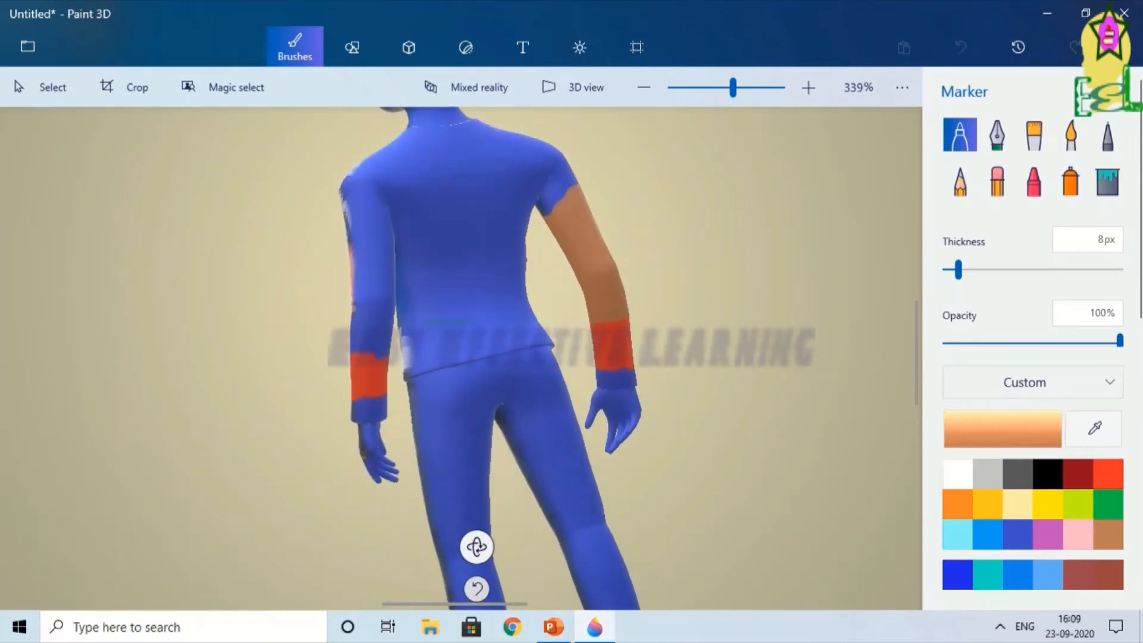
mouse_move(355, 240)
mouse_down()
mouse_move(377, 310)
mouse_move(360, 319)
mouse_move(377, 348)
mouse_move(352, 268)
mouse_up()
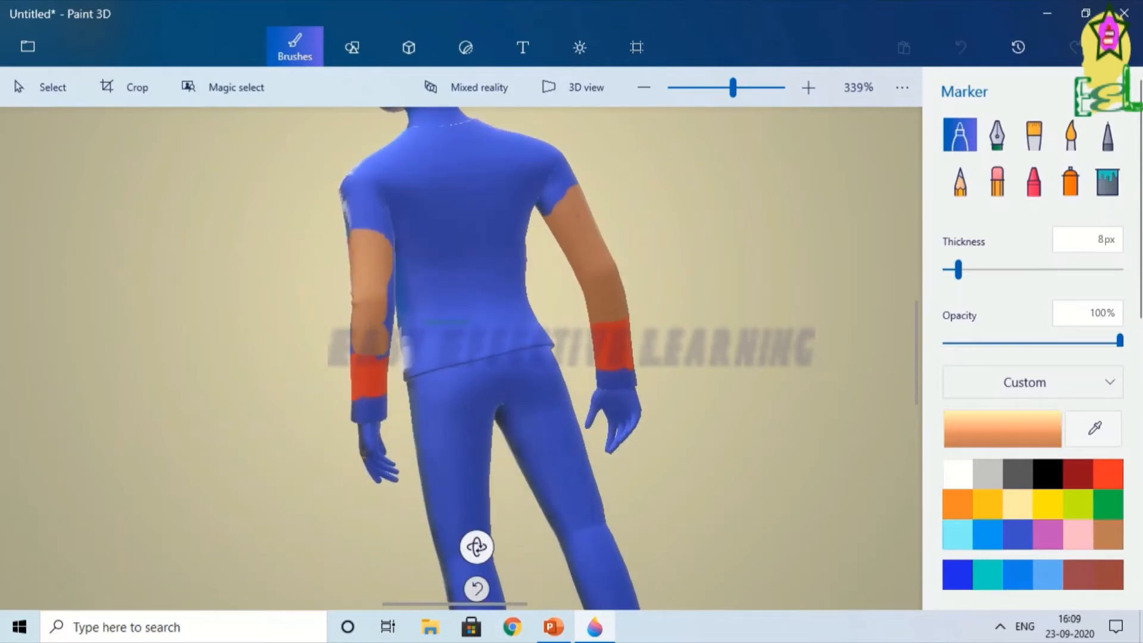
mouse_move(356, 355)
mouse_down()
mouse_move(387, 327)
mouse_move(391, 284)
mouse_up()
drag(477, 546, 268, 557)
drag(325, 361, 343, 250)
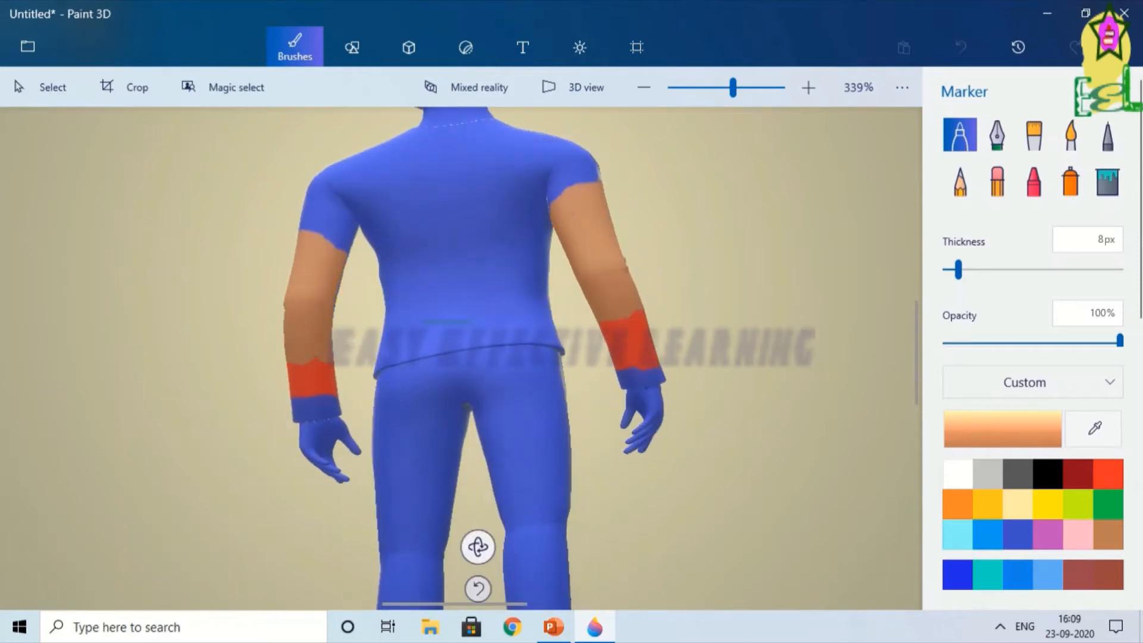
mouse_move(478, 547)
mouse_down()
mouse_move(490, 583)
mouse_move(946, 550)
mouse_up()
drag(521, 312, 522, 337)
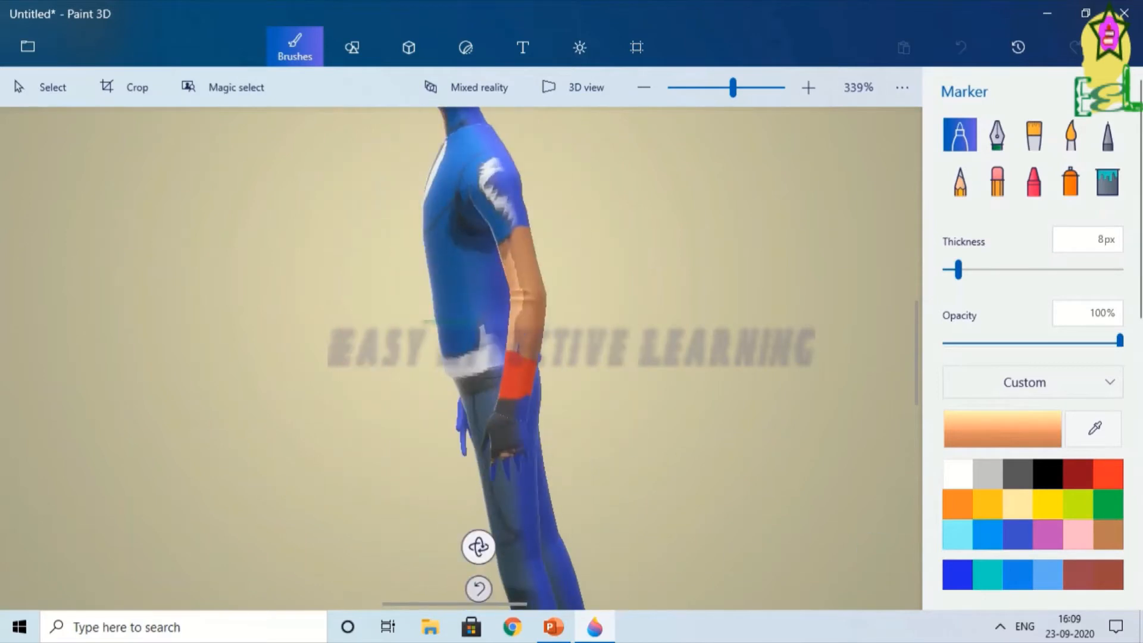
- Cover the dark marks and blue gaps on the front of both bare arms with Brown
drag(478, 546, 880, 538)
drag(478, 547, 601, 530)
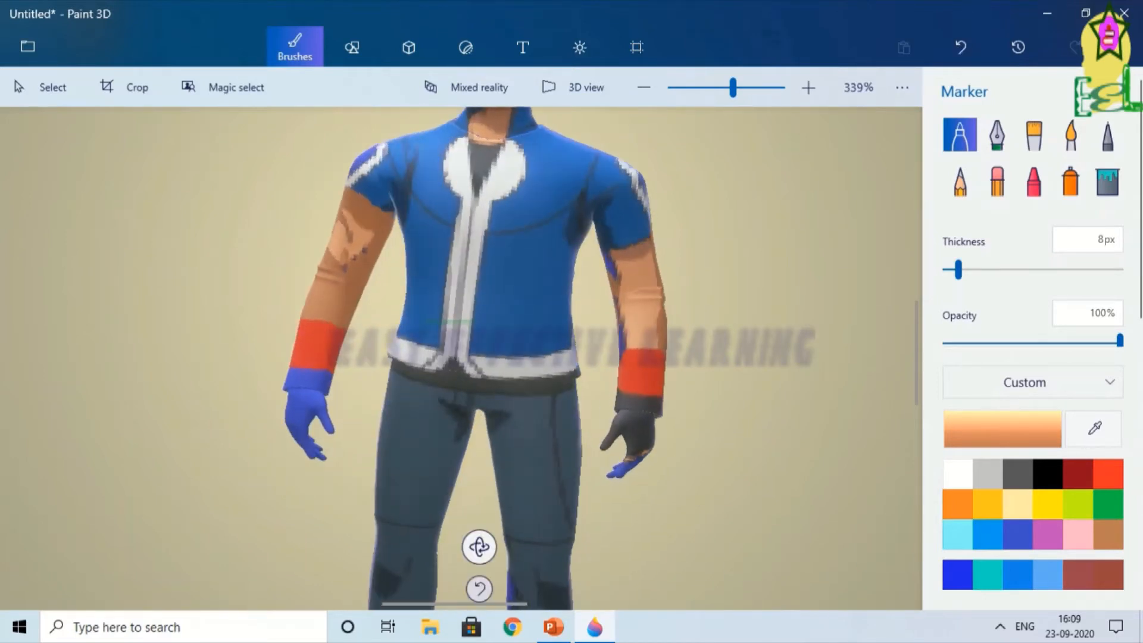
mouse_move(351, 218)
mouse_down()
mouse_move(367, 234)
mouse_move(349, 260)
mouse_move(333, 235)
mouse_up()
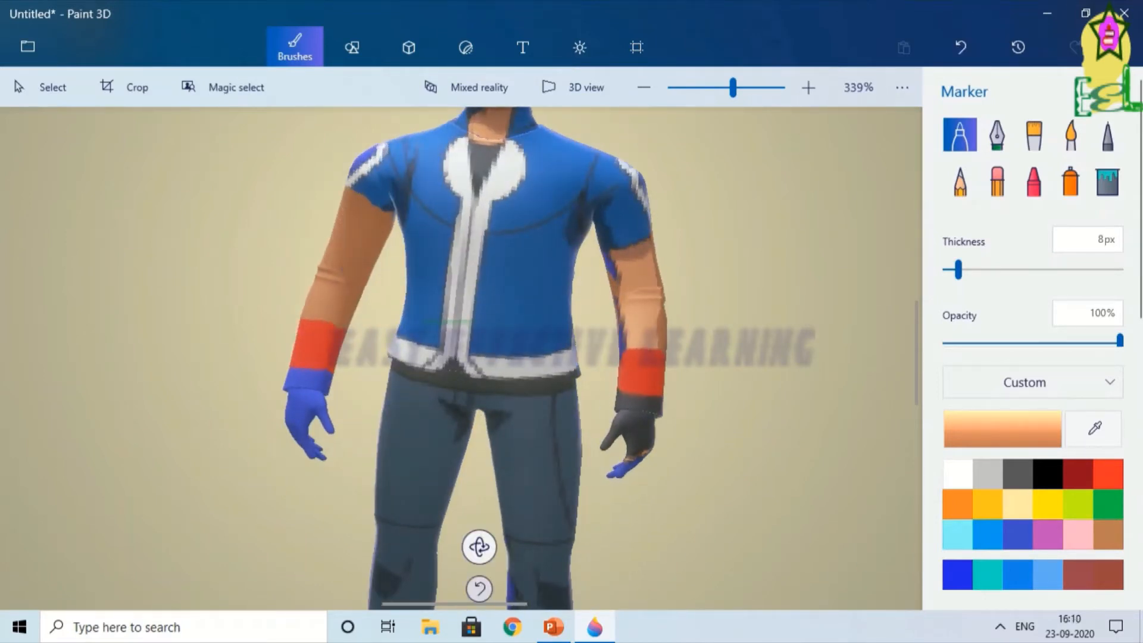
mouse_move(611, 256)
mouse_down()
mouse_move(627, 326)
mouse_move(650, 339)
mouse_move(640, 270)
mouse_move(657, 309)
mouse_up()
- Touch up the inner side of the figure's left wristband in red
drag(478, 547, 661, 530)
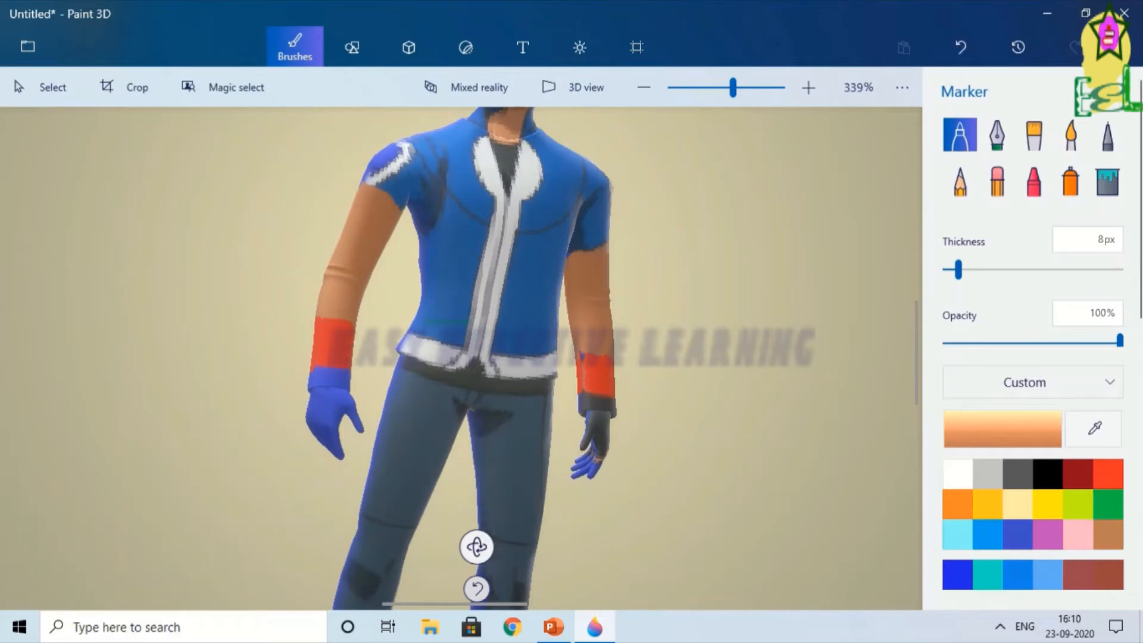
click(1108, 474)
drag(584, 351, 588, 396)
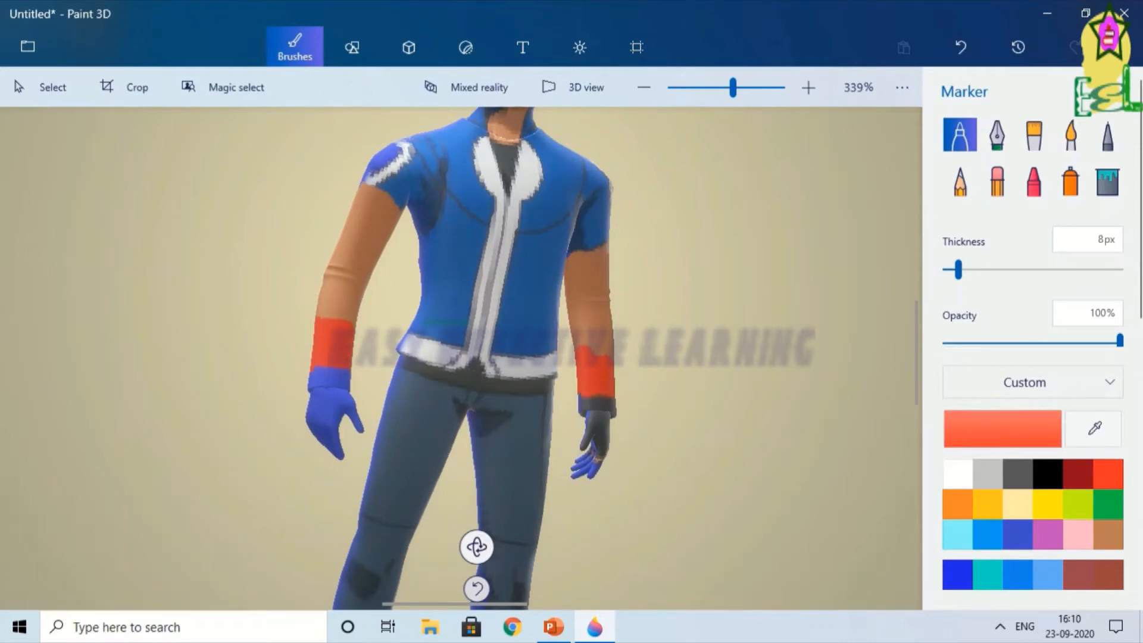
- Use the Eraser for the stray red paint on the jacket's back hem, and return to the Marker
mouse_move(476, 547)
mouse_down()
mouse_move(173, 566)
mouse_move(477, 546)
mouse_move(257, 528)
mouse_move(475, 544)
mouse_up()
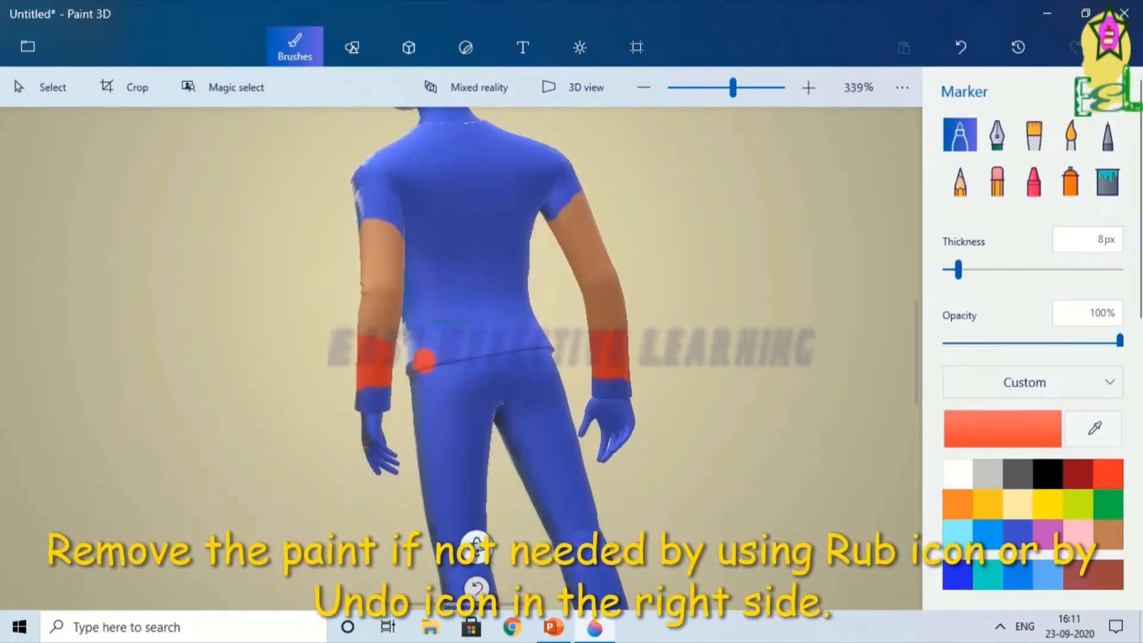
click(997, 180)
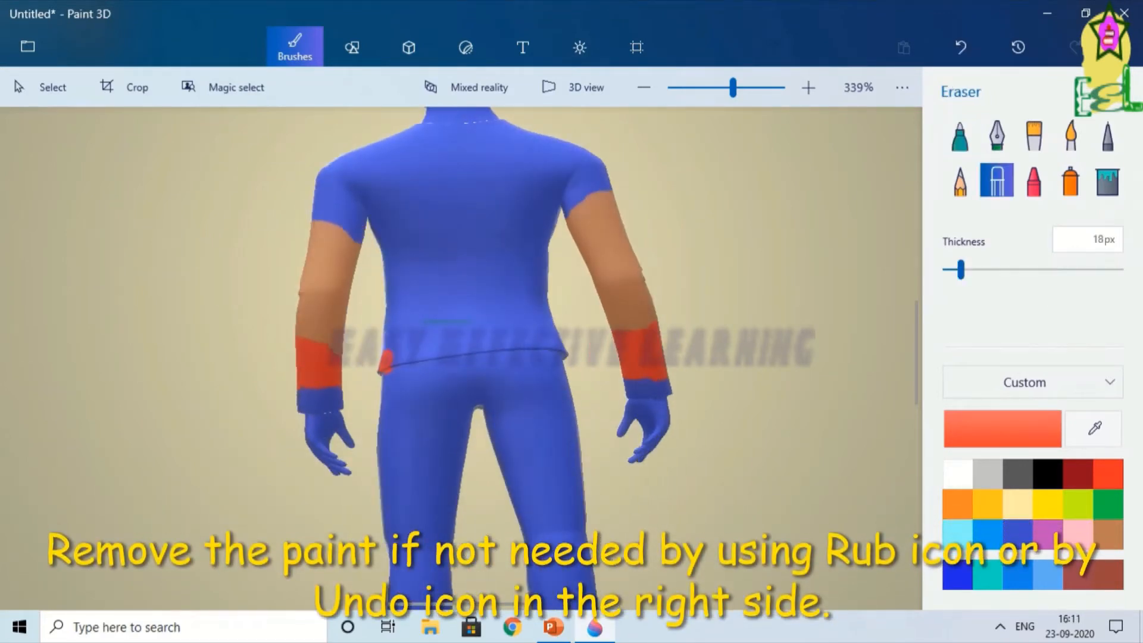
click(1003, 428)
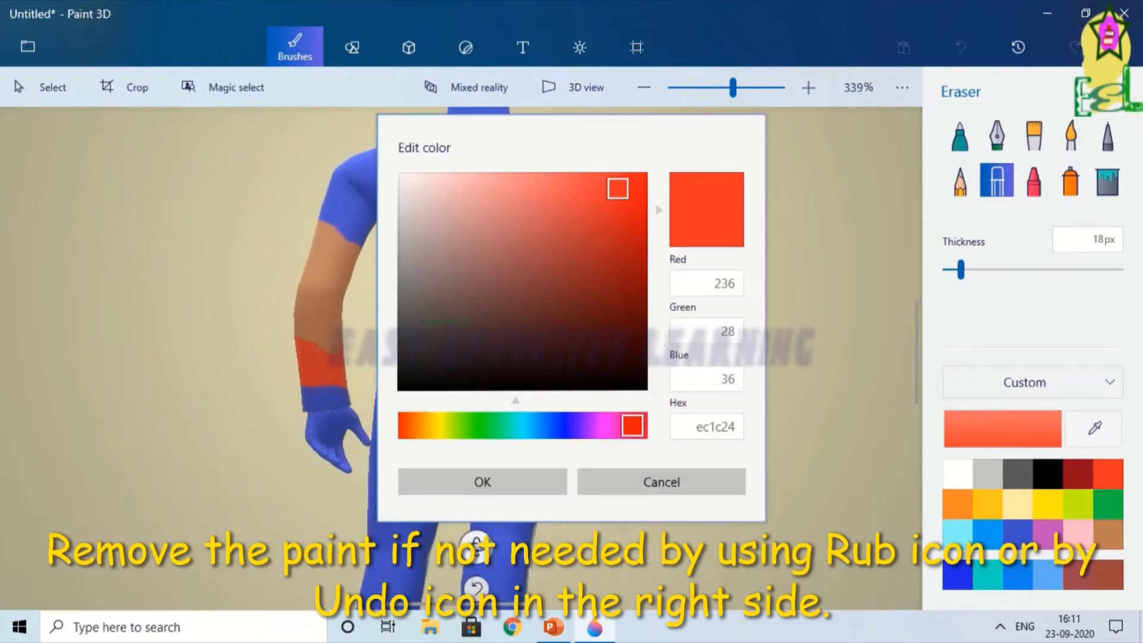
key(Return)
click(960, 134)
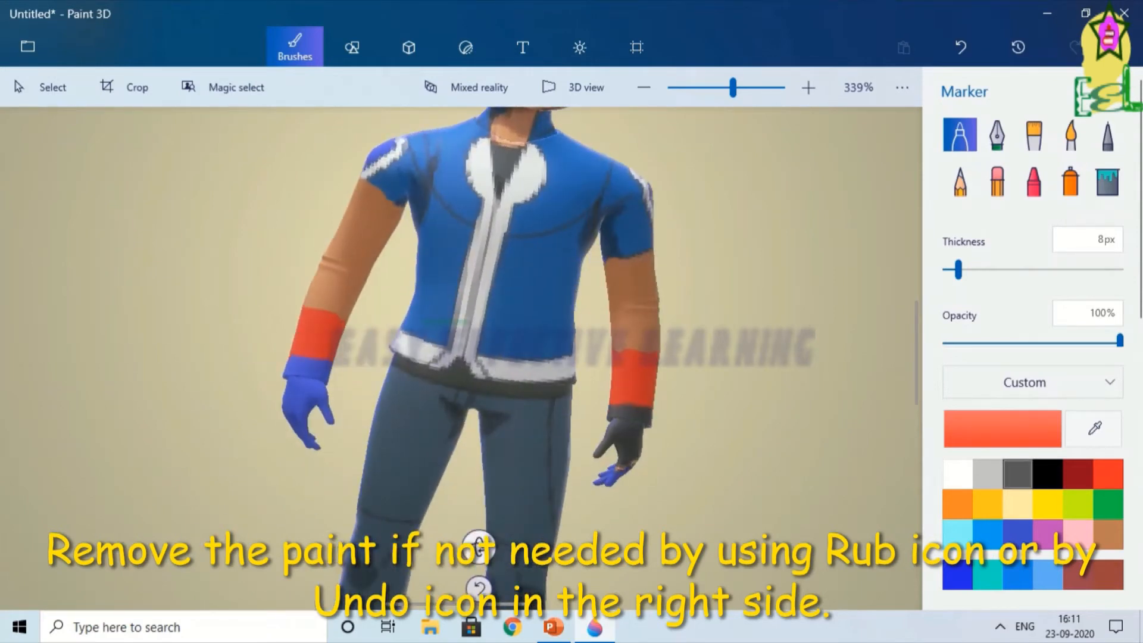
- Paint the front and outer side of the figure's right cuff and hand Dark grey, leaving the fingers unpainted, and undo stray strokes
click(1017, 474)
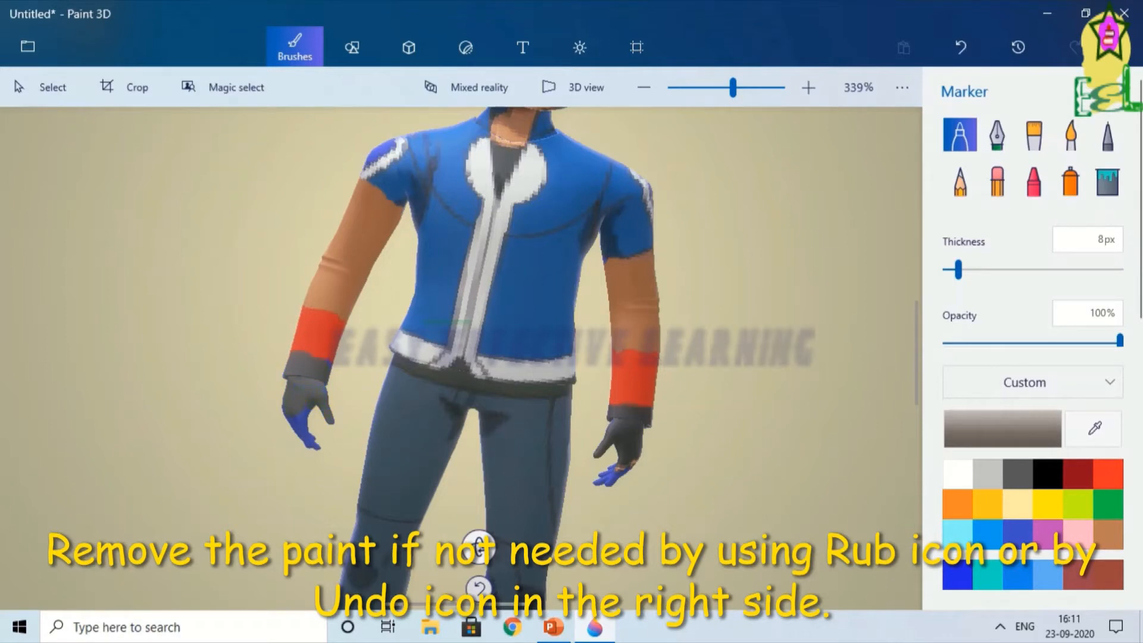
key(ctrl+z)
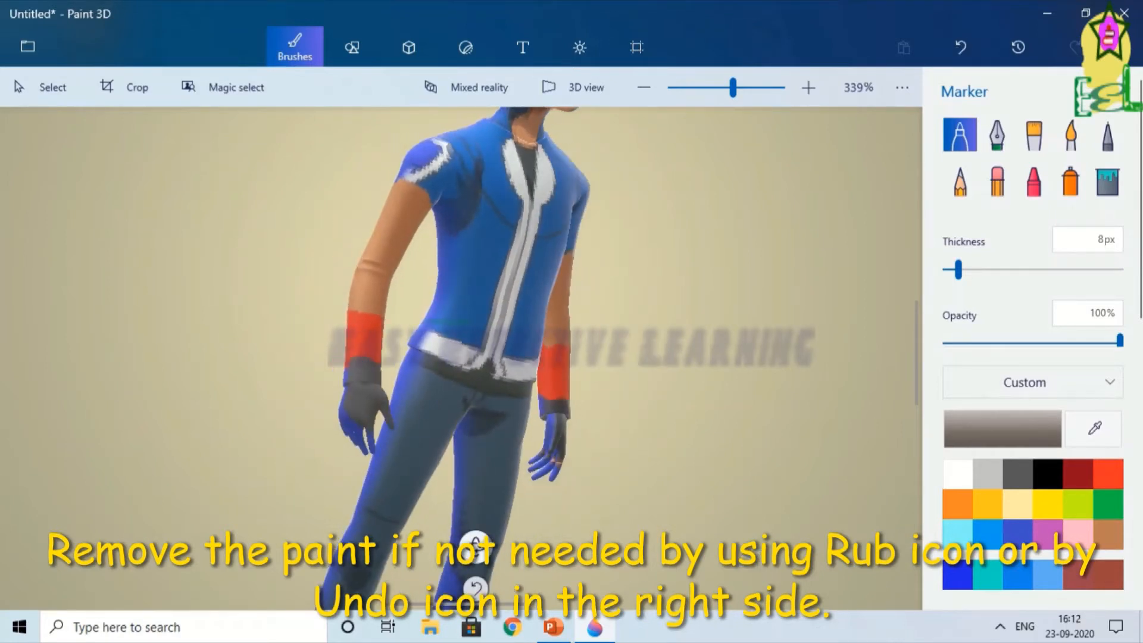
drag(337, 389, 333, 416)
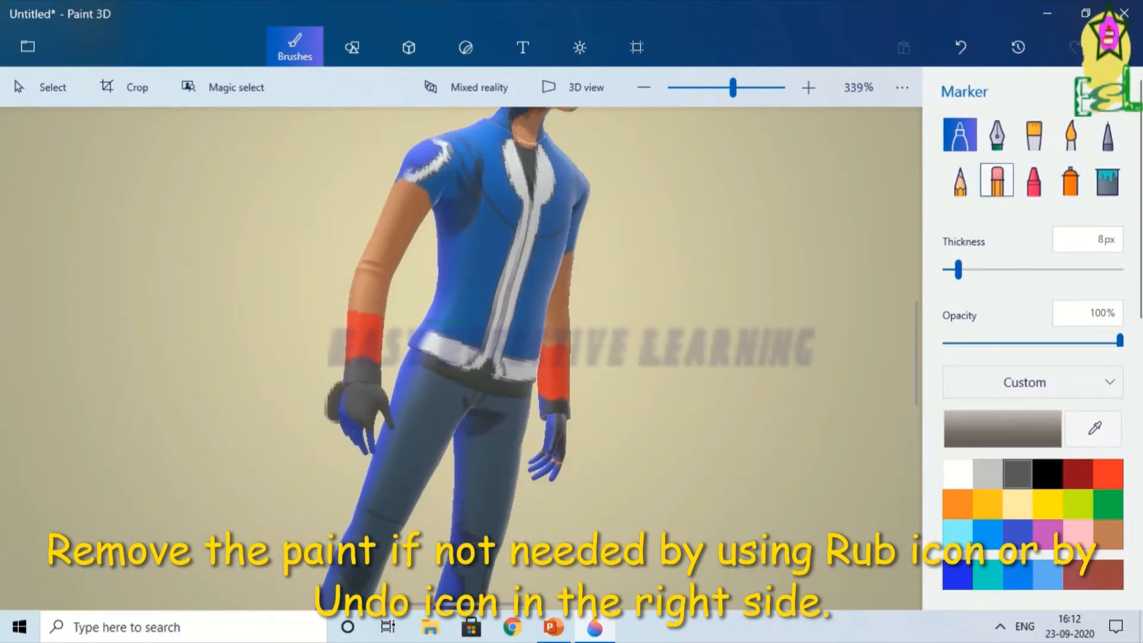
click(961, 47)
drag(479, 545, 696, 557)
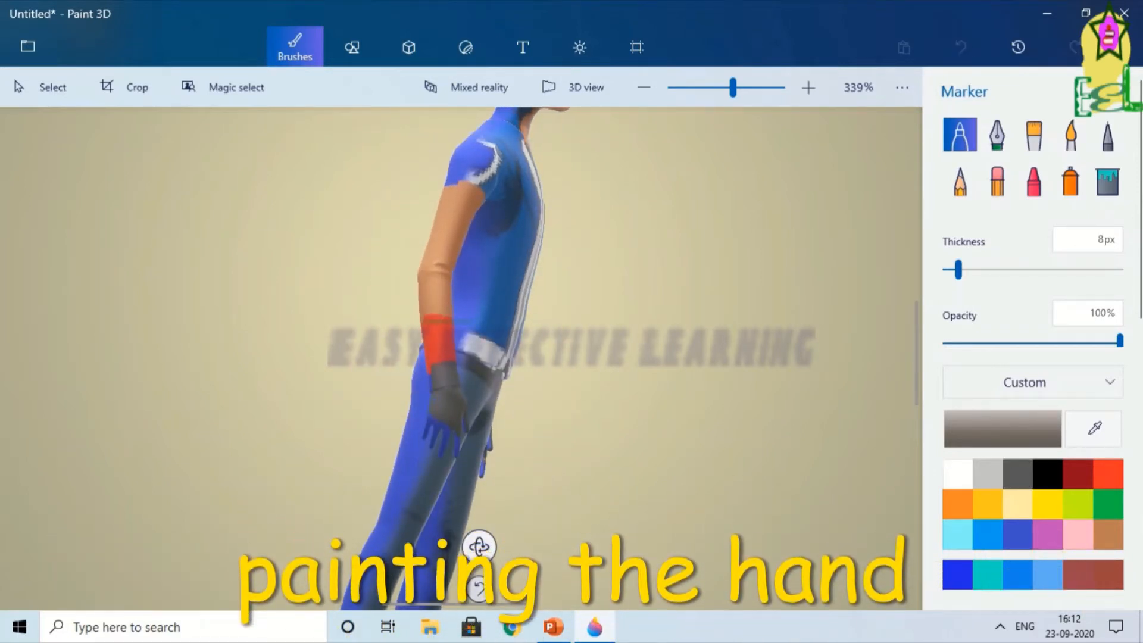
- Paint the backs of both cuffs and hands Dark grey to form fingerless gloves, including the outer side of the figure's left hand
drag(479, 546, 777, 556)
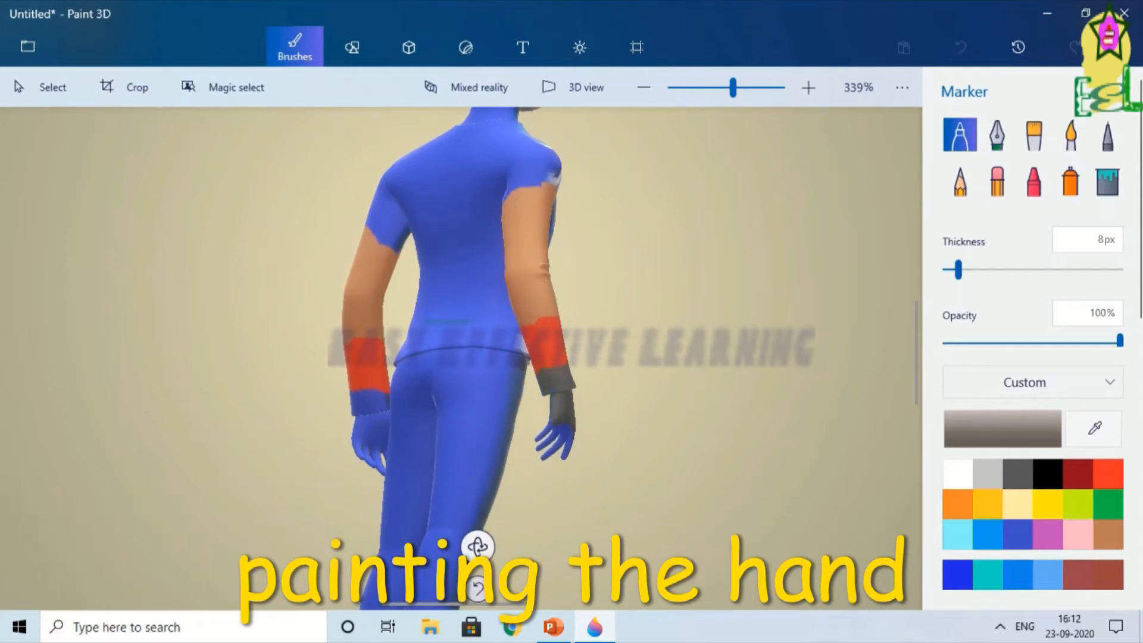
drag(478, 546, 661, 542)
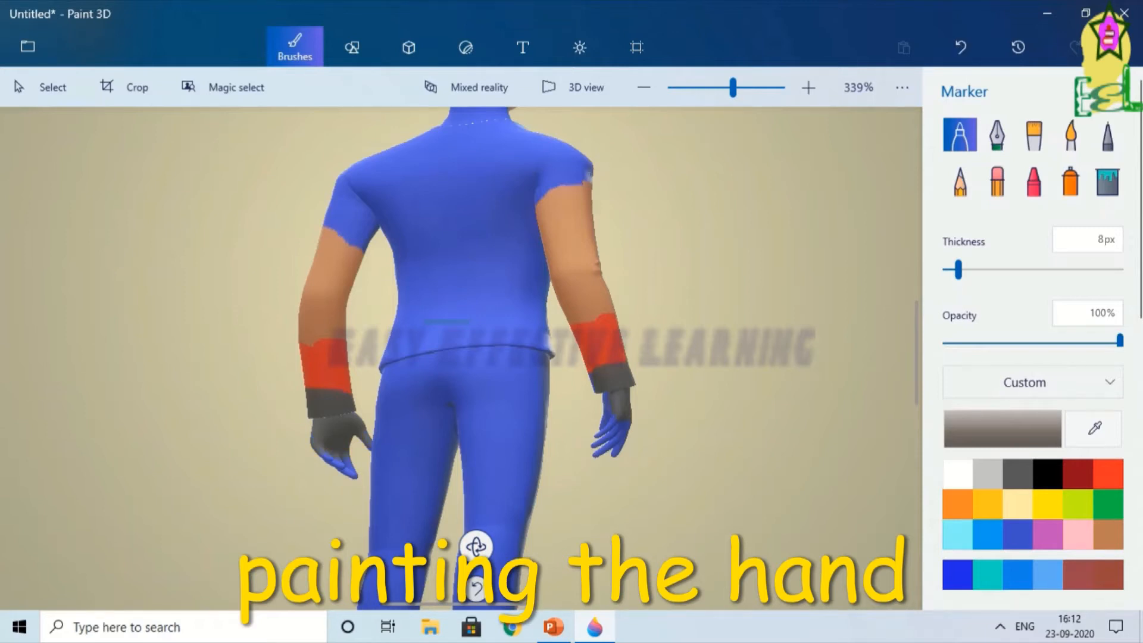
drag(477, 546, 673, 551)
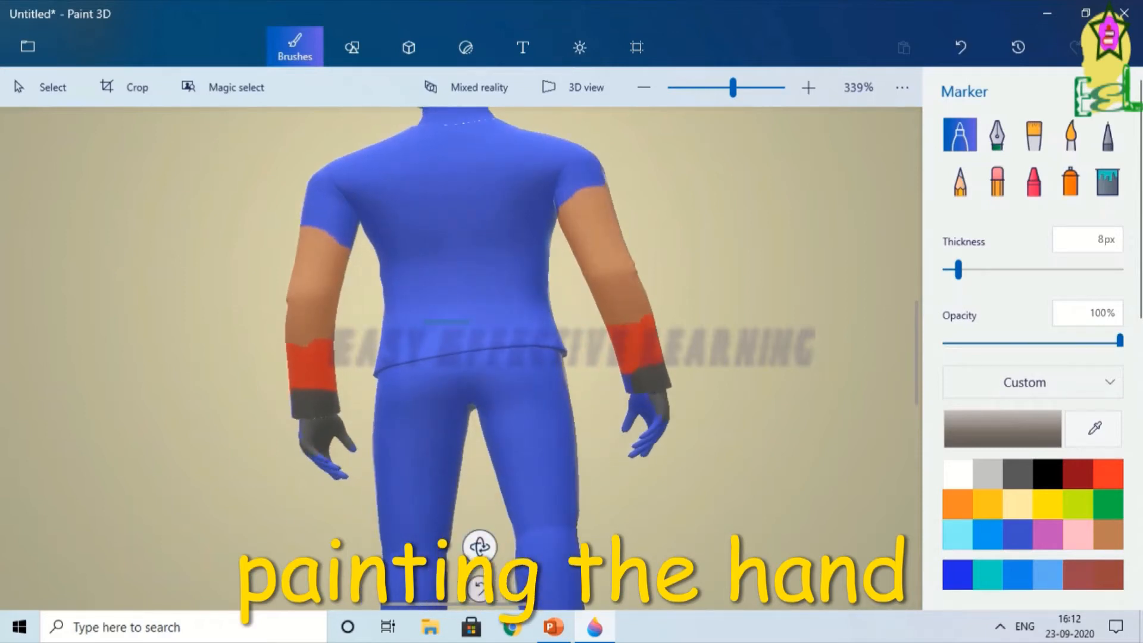
drag(480, 546, 509, 549)
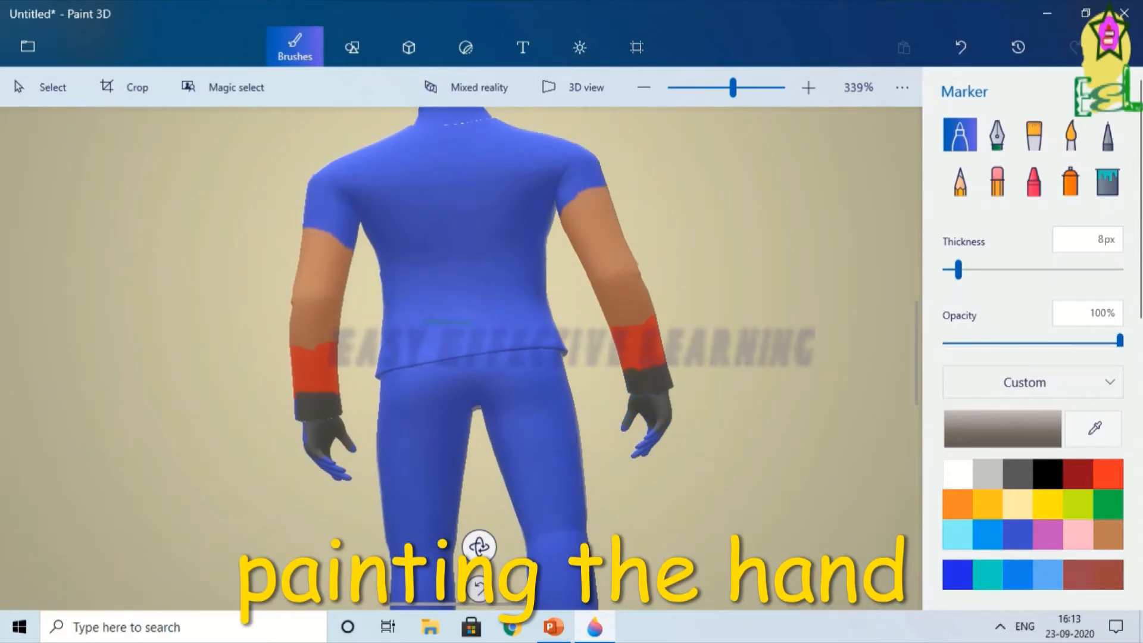
drag(479, 546, 866, 528)
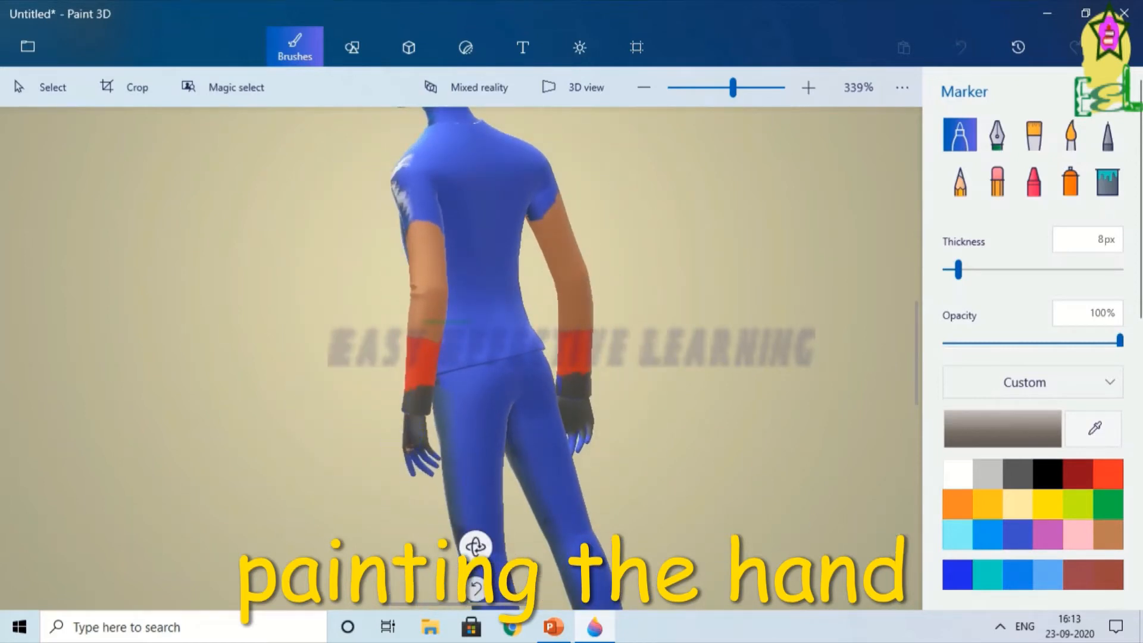
drag(476, 546, 786, 554)
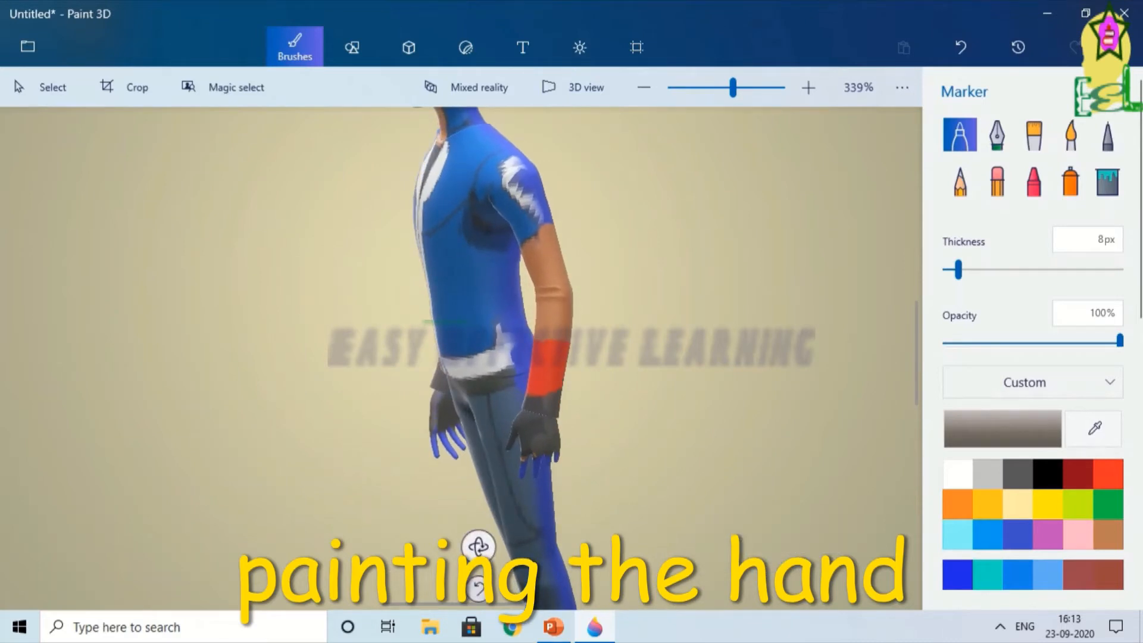
- Paint the bare fingers Brown on the outer side of the figure's left hand and the front of the right hand
click(1108, 534)
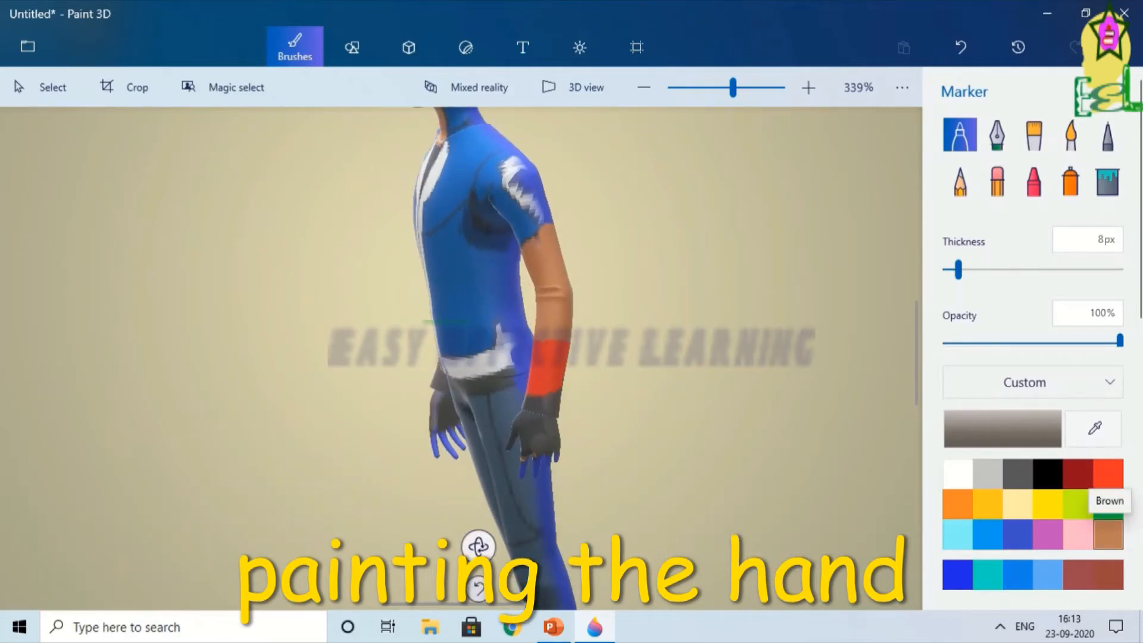
mouse_move(538, 459)
mouse_down()
mouse_move(535, 472)
mouse_move(550, 464)
mouse_up()
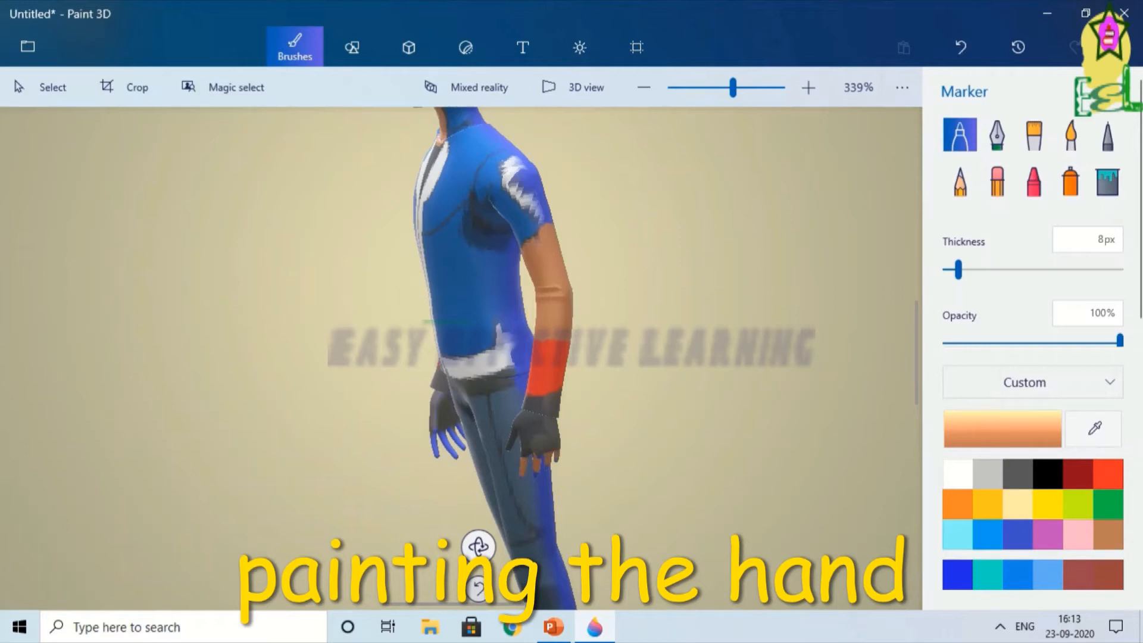
drag(477, 545, 796, 542)
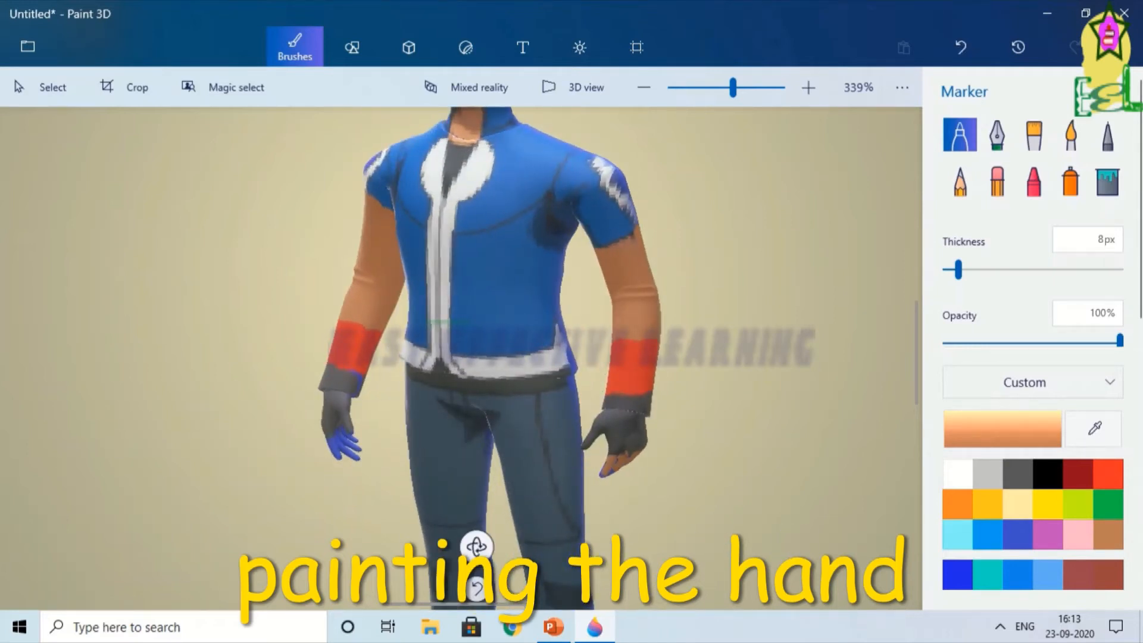
drag(344, 432, 331, 454)
click(350, 427)
drag(476, 546, 830, 544)
drag(296, 428, 301, 438)
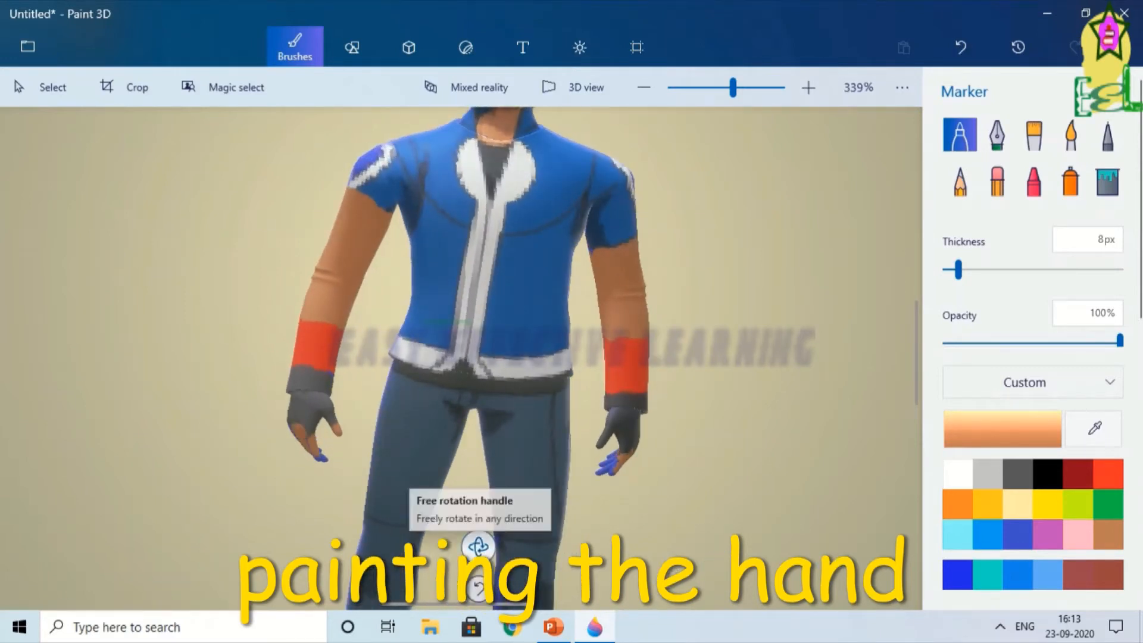
- Undo the stray Brown dab beside the figure's right hand, and touch up the fingers of both hands in Brown
drag(478, 546, 476, 543)
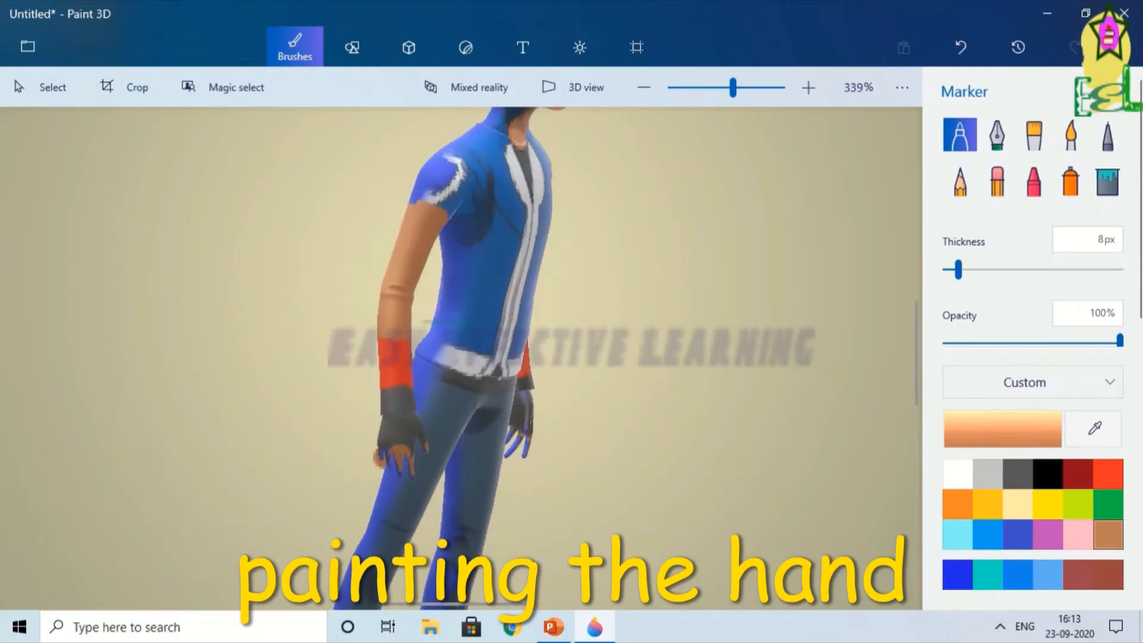
click(961, 47)
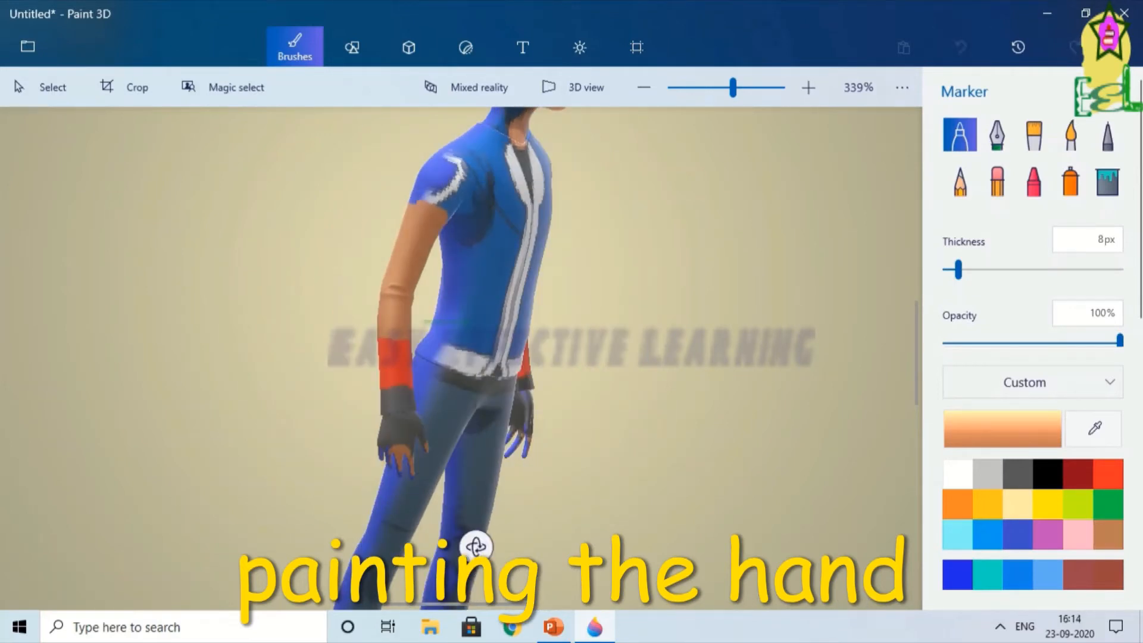
drag(381, 451, 384, 459)
click(515, 439)
drag(476, 546, 816, 543)
click(376, 433)
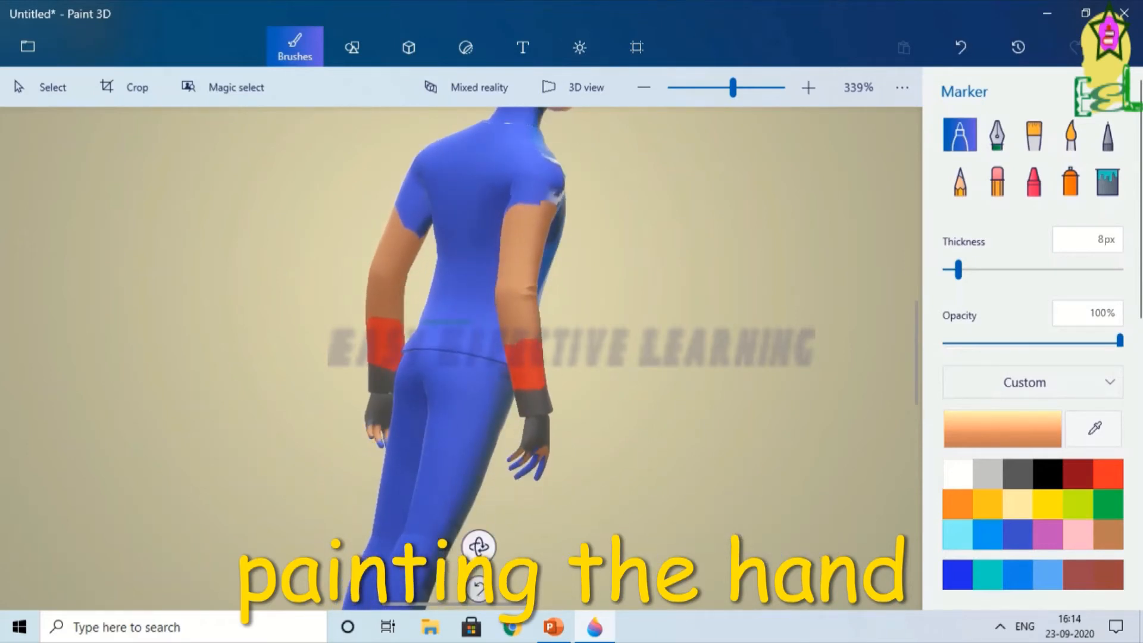
- Paint the fingers on the back of the figure's right hand Brown
drag(478, 547, 524, 546)
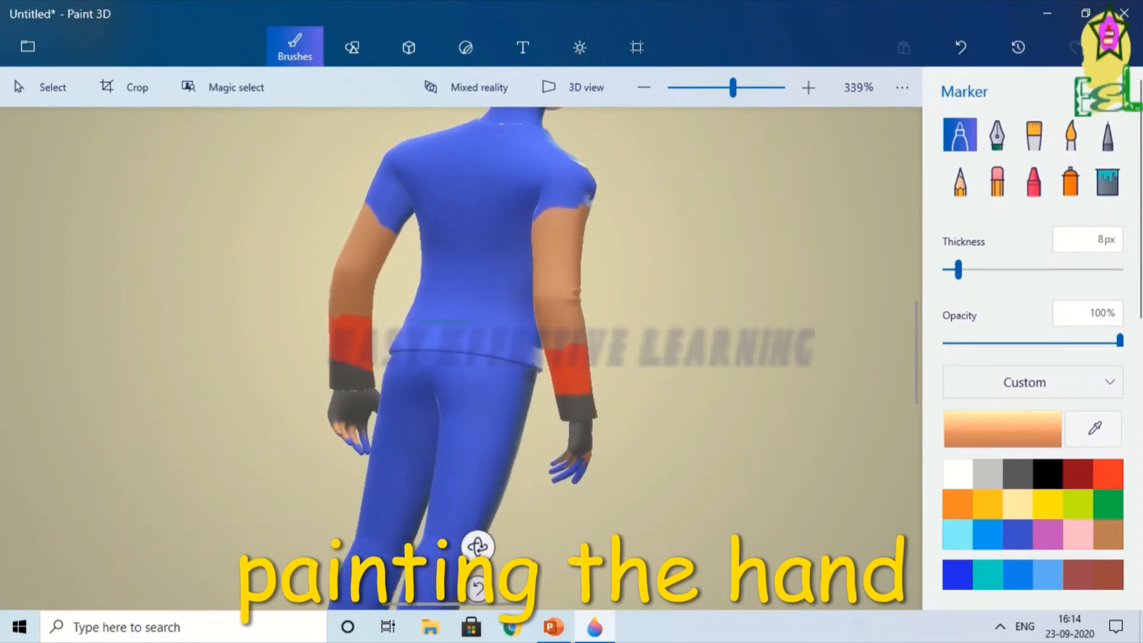
click(563, 457)
click(575, 467)
click(581, 471)
drag(478, 547, 801, 543)
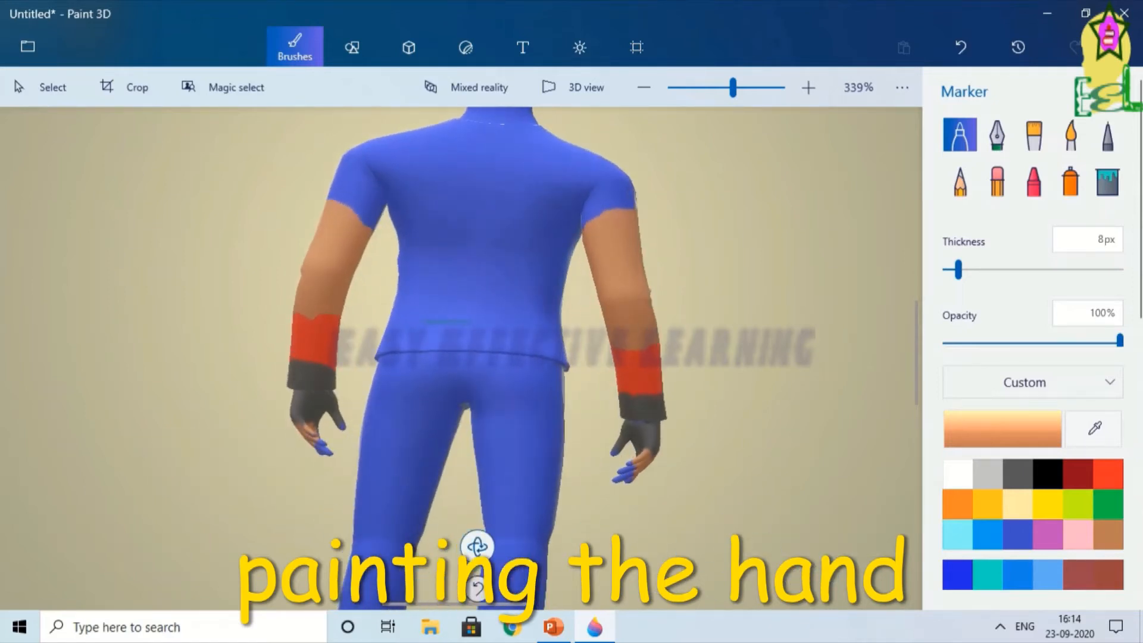
- Cover the remaining blue on the inner and rear sides of the figure's right fingers with Brown
drag(478, 546, 842, 551)
click(598, 449)
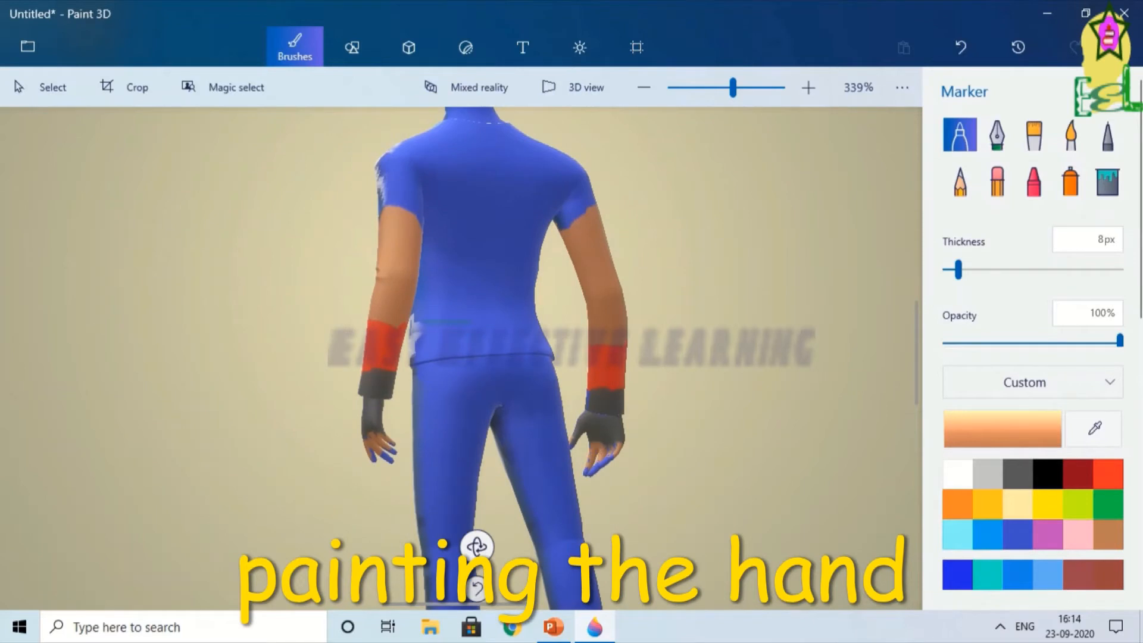
drag(608, 443, 613, 457)
drag(477, 546, 613, 553)
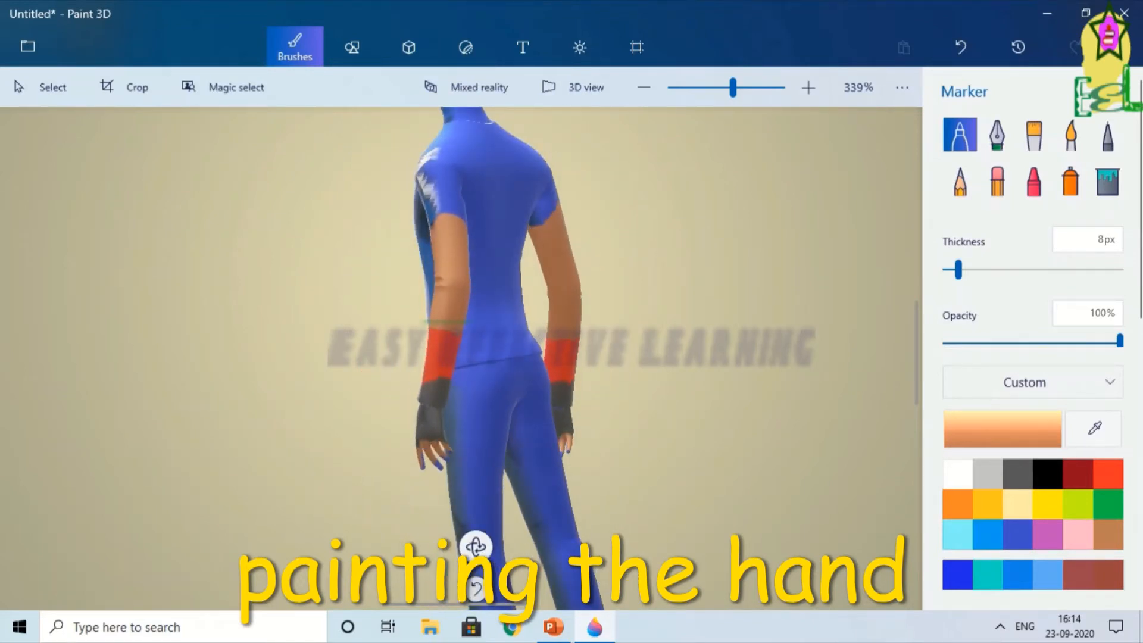
drag(476, 546, 831, 586)
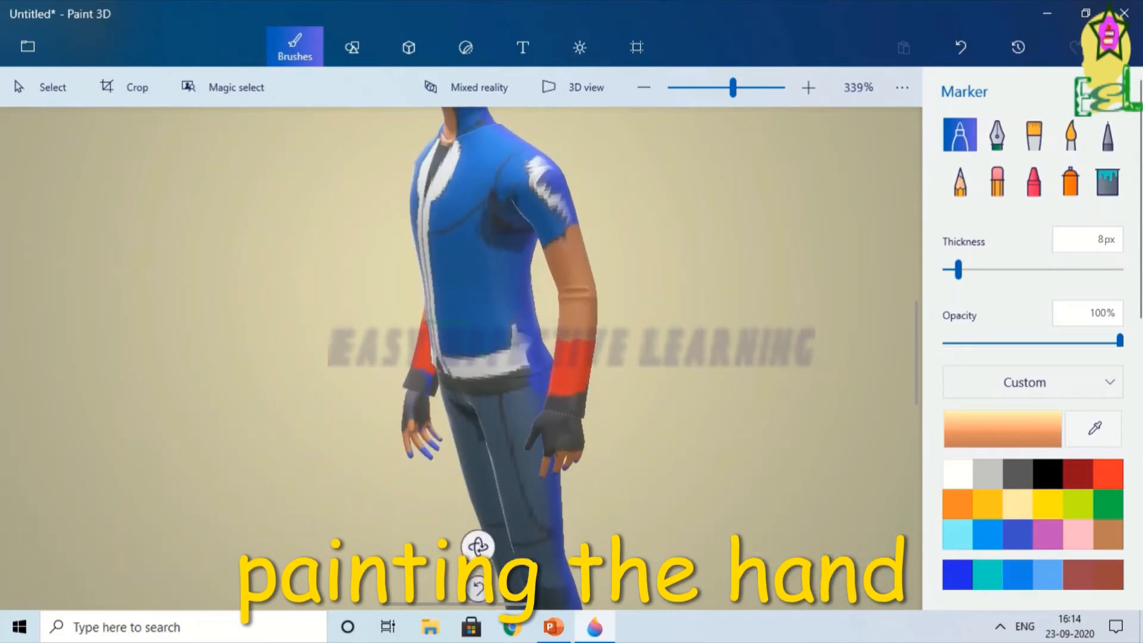
drag(478, 546, 661, 524)
drag(478, 509, 438, 527)
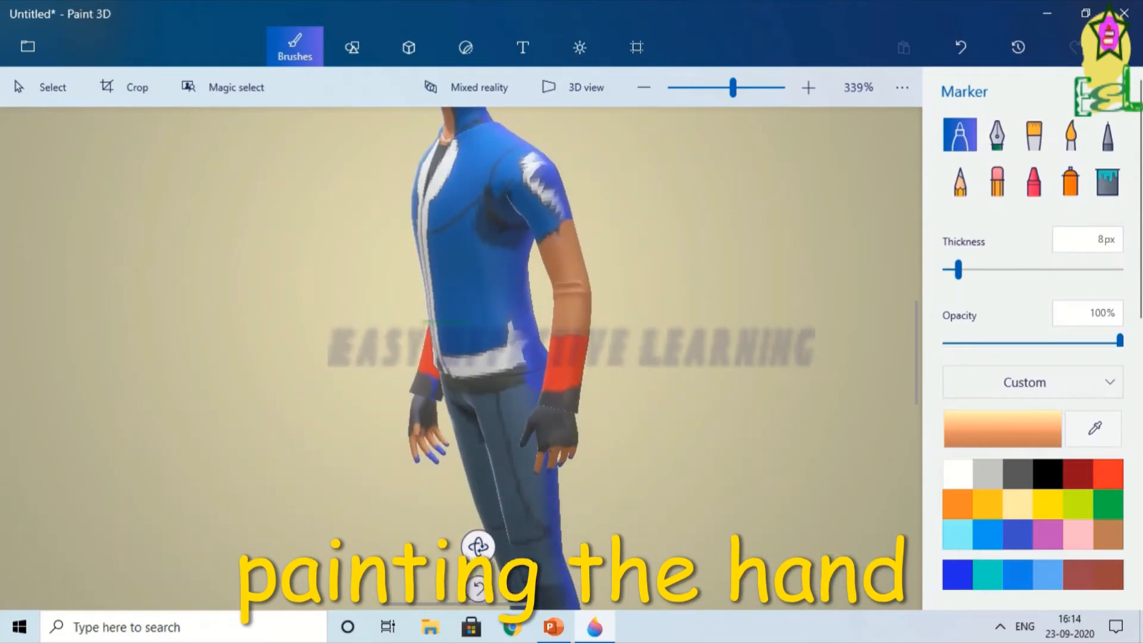
- Set the Marker thickness to 2 px, and undo the trial Dark grey strokes on the shirt's back
click(1017, 474)
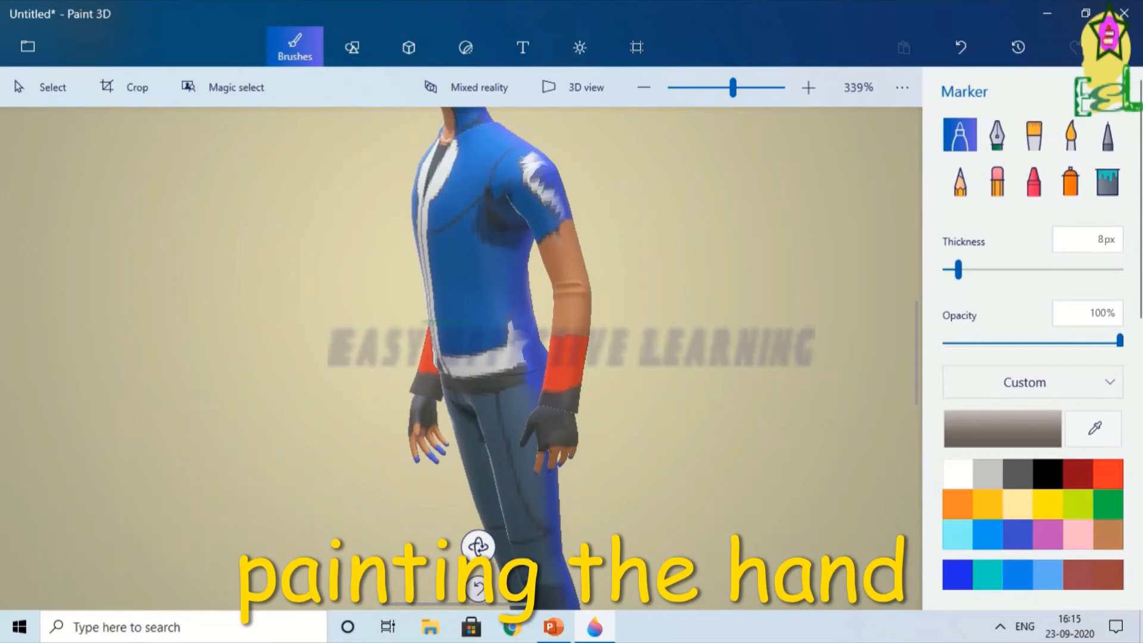
drag(478, 546, 268, 626)
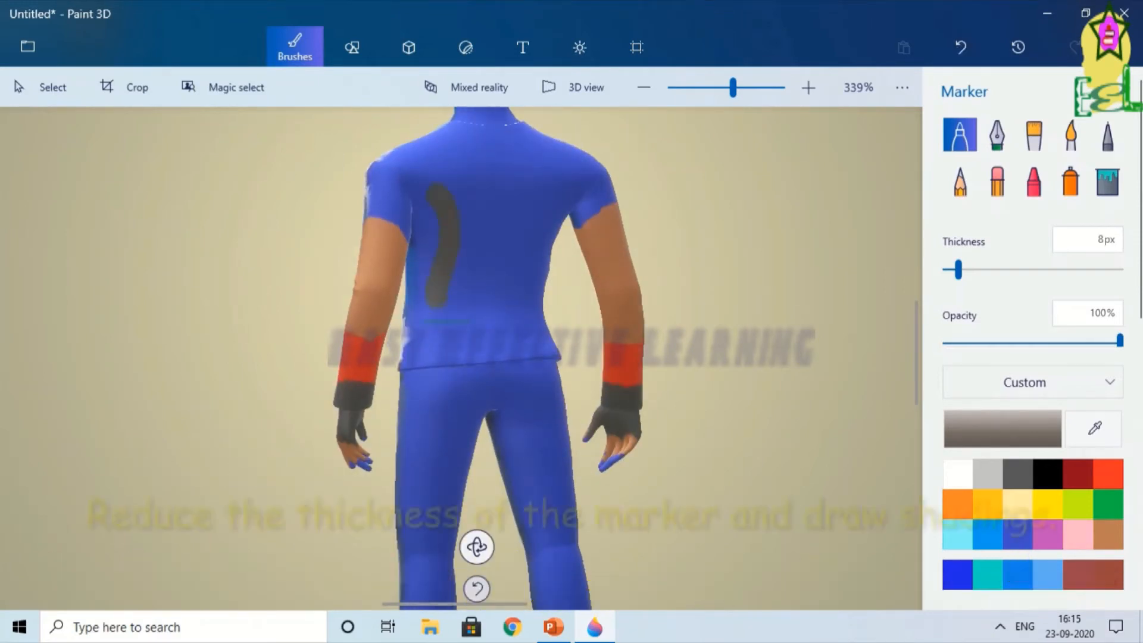
click(960, 47)
drag(958, 269, 948, 270)
drag(438, 181, 439, 199)
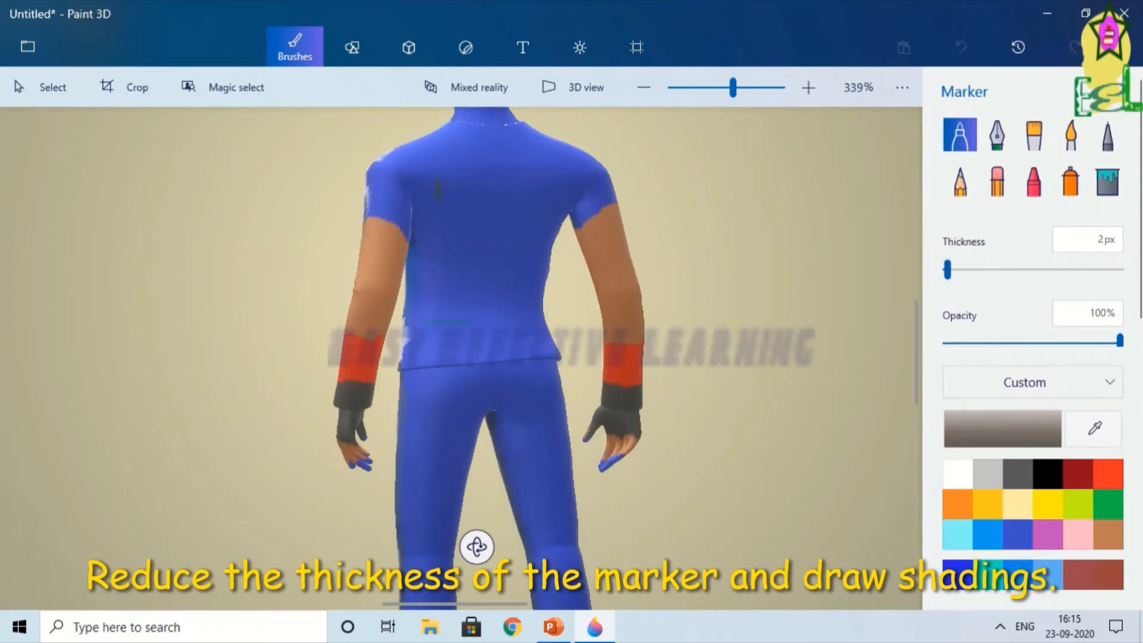
click(961, 47)
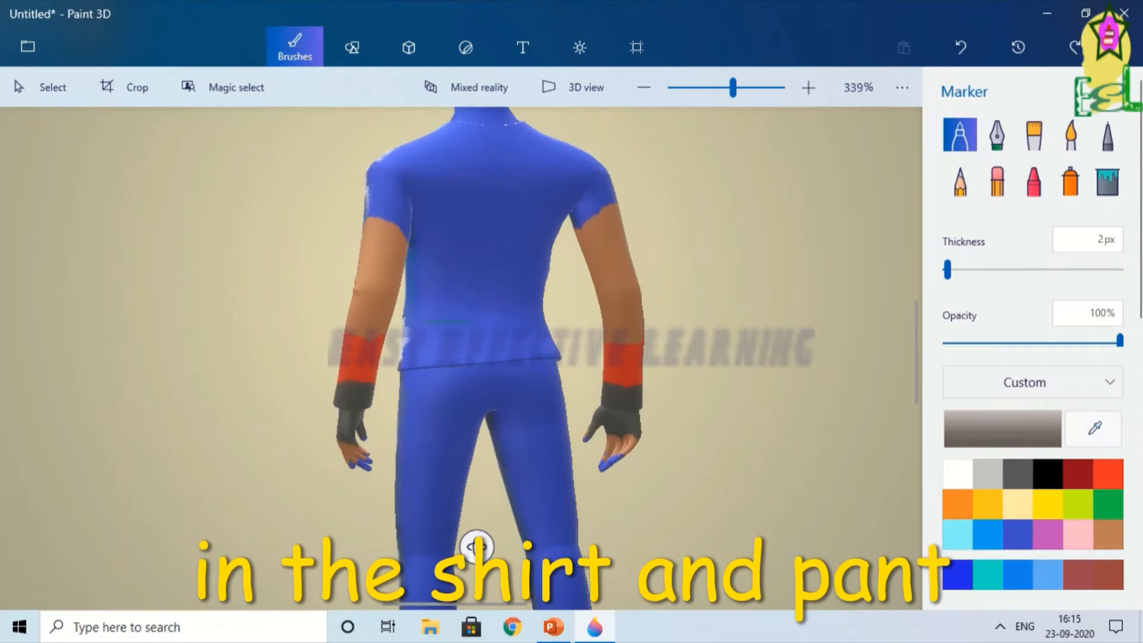
- Draw light grey lines down both sides of the shirt's back and a curved line below the collar with the Marker
click(988, 473)
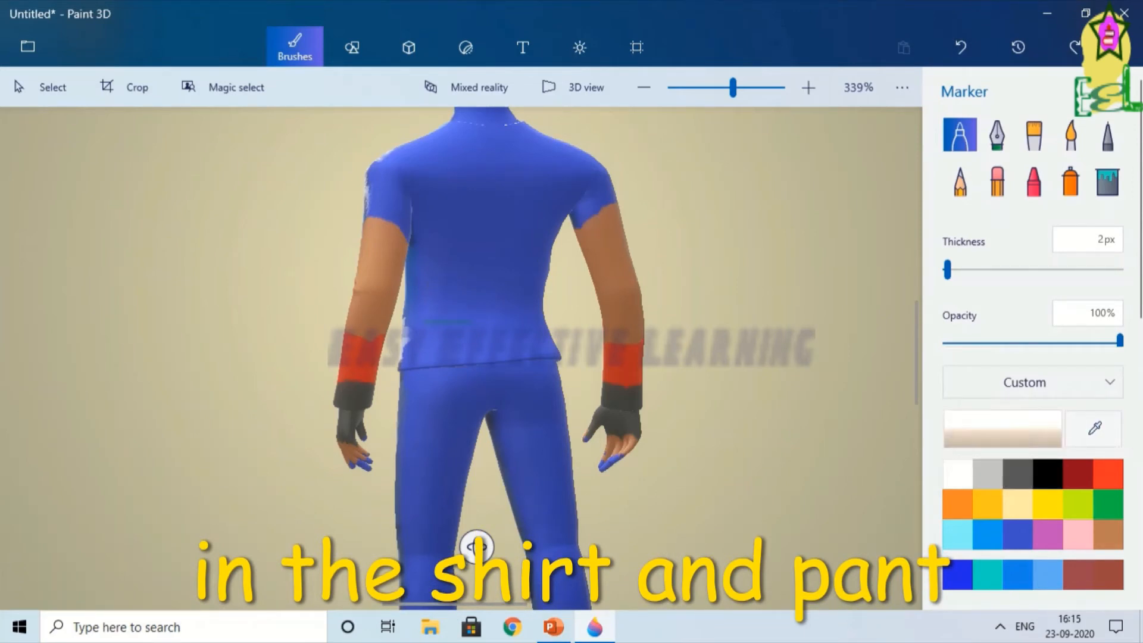
drag(438, 179, 419, 285)
drag(554, 178, 528, 311)
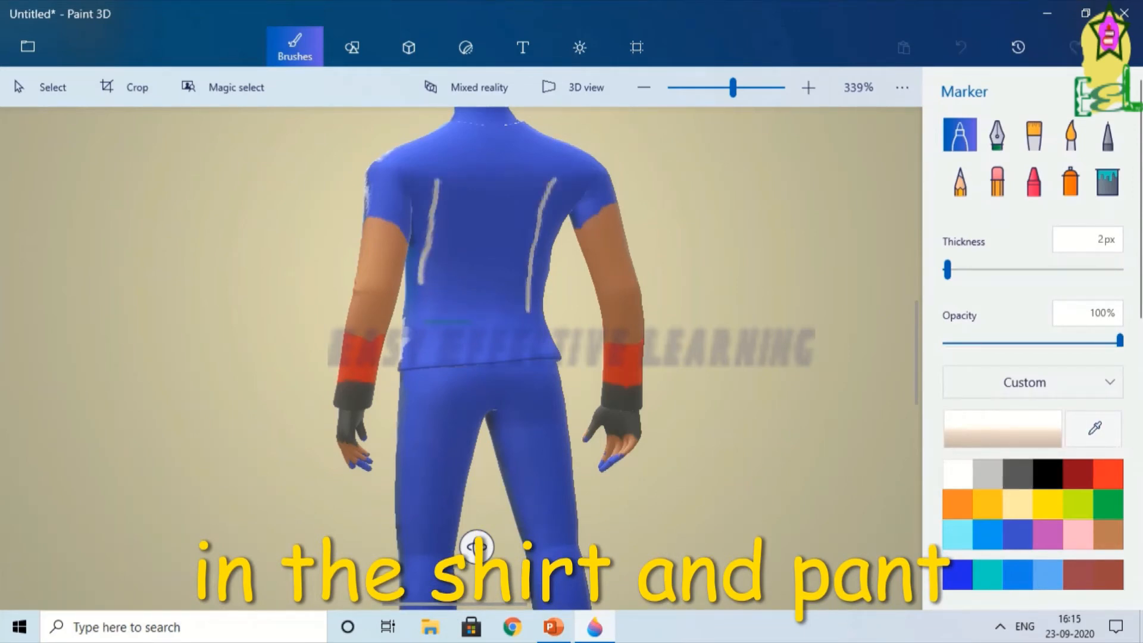
mouse_move(461, 130)
mouse_down()
mouse_move(486, 144)
mouse_move(520, 126)
mouse_up()
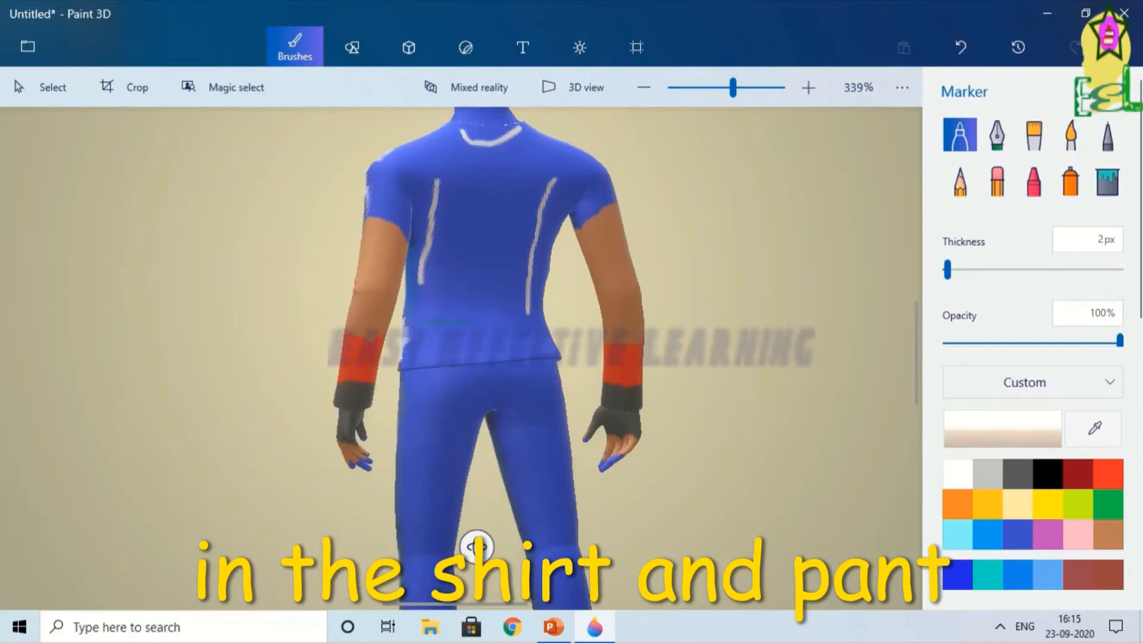
- Add two short light grey lines near the shirt's back hem and a curved line over each shoulder
drag(433, 299, 423, 360)
drag(505, 310, 530, 344)
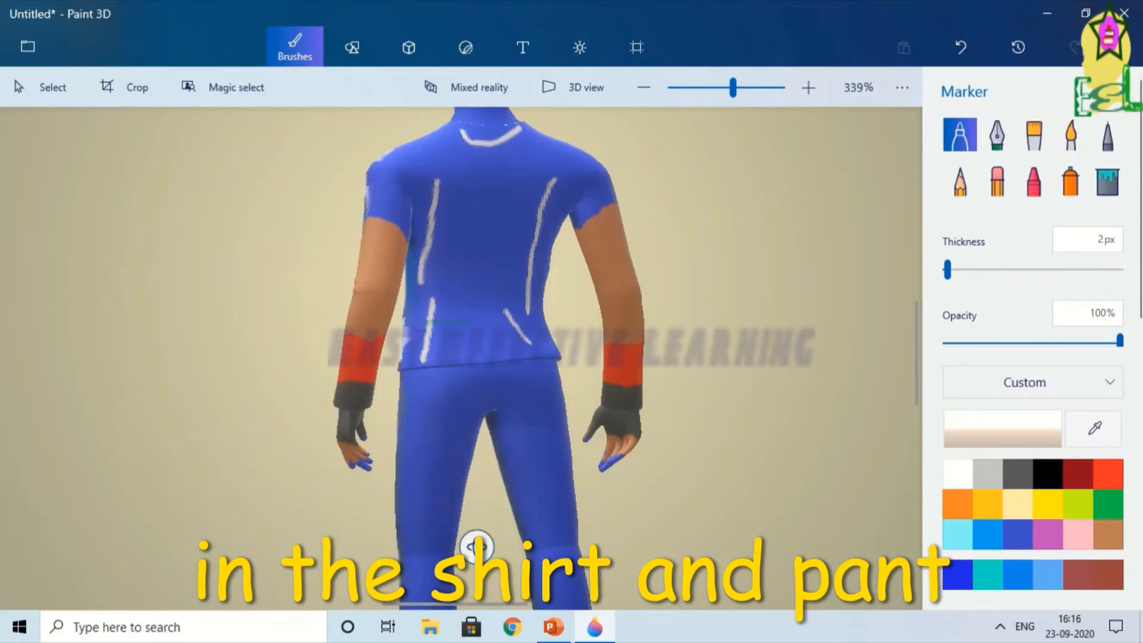
mouse_move(541, 140)
mouse_down()
mouse_move(594, 170)
mouse_move(600, 191)
mouse_up()
mouse_move(433, 143)
mouse_down()
mouse_move(410, 156)
mouse_move(384, 207)
mouse_up()
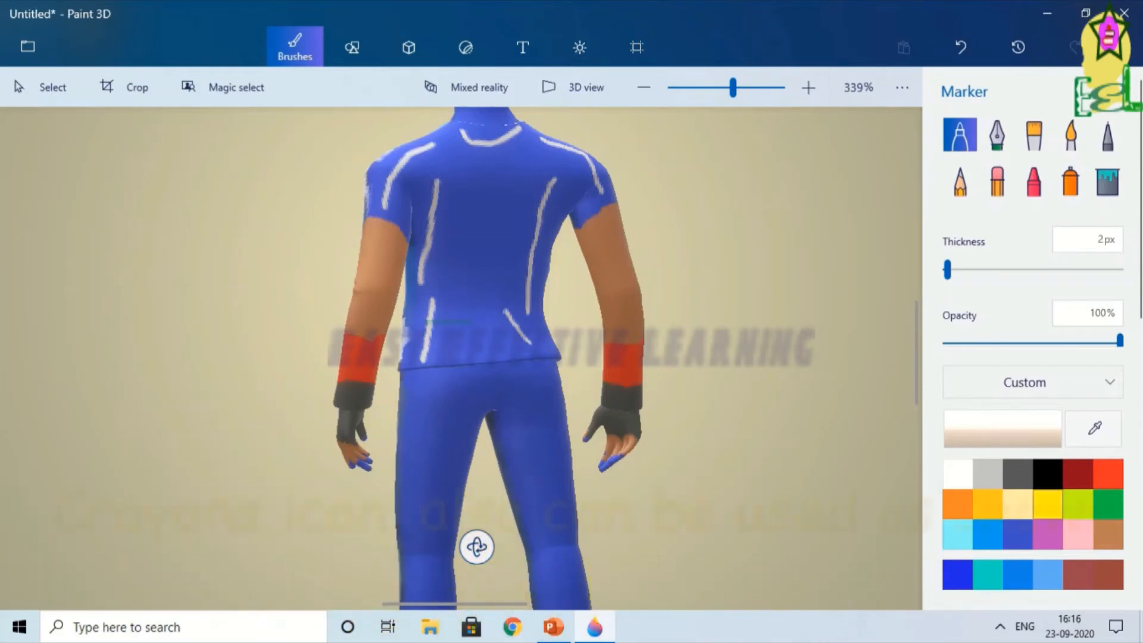
- Shade the shirt's back with 20 px Dark grey Crayon below the collar and by the left-hand line, and undo the patch by the right-hand line
click(1018, 473)
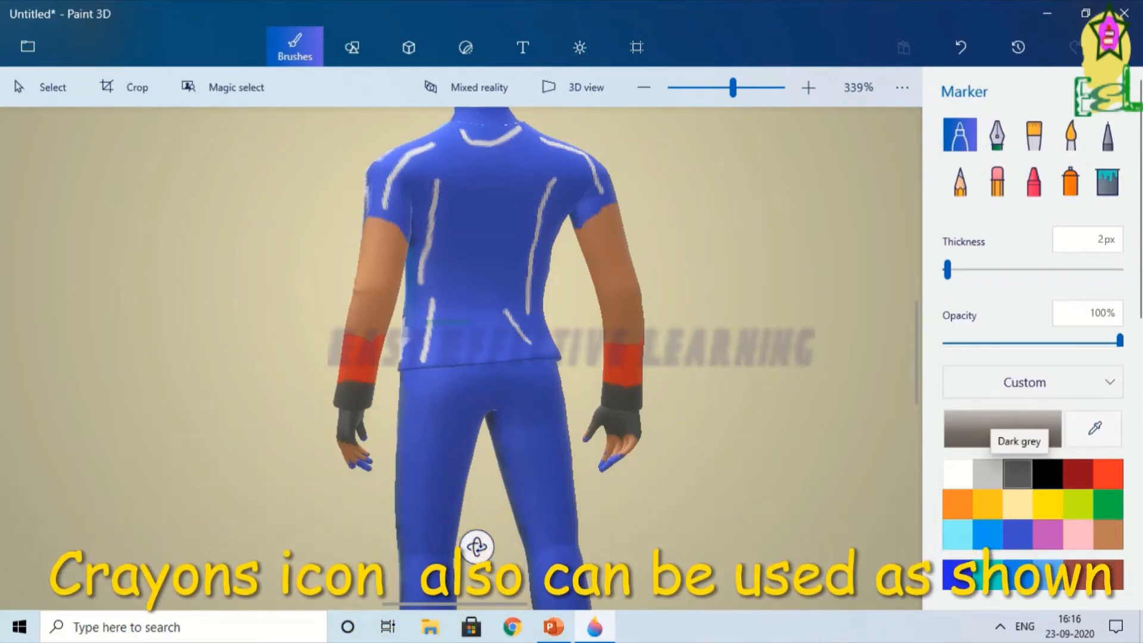
click(1034, 180)
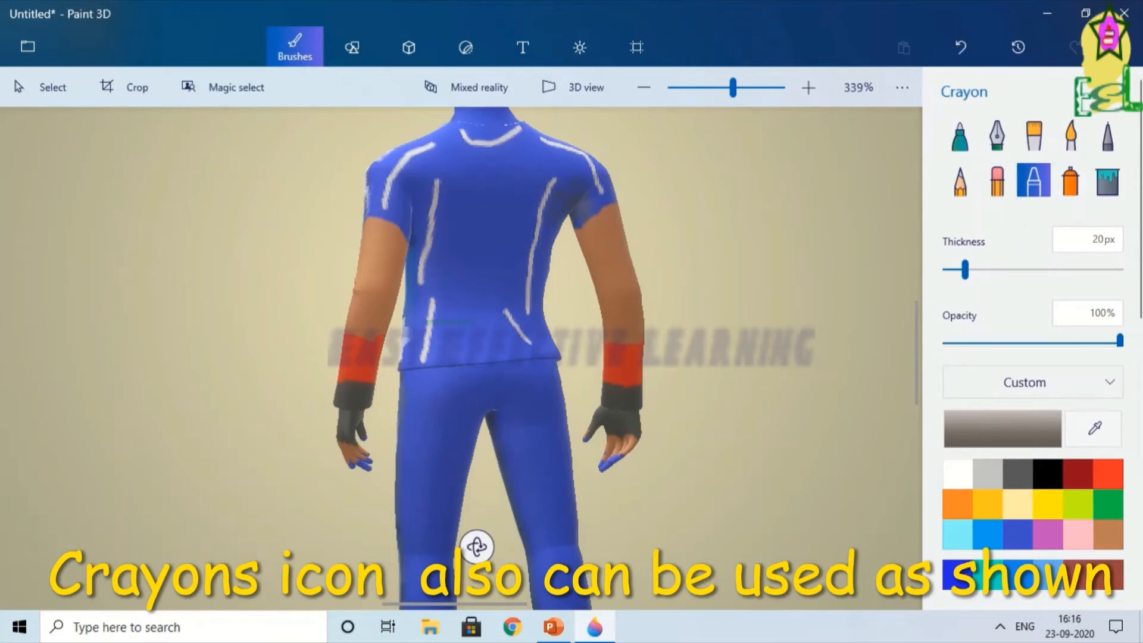
click(419, 180)
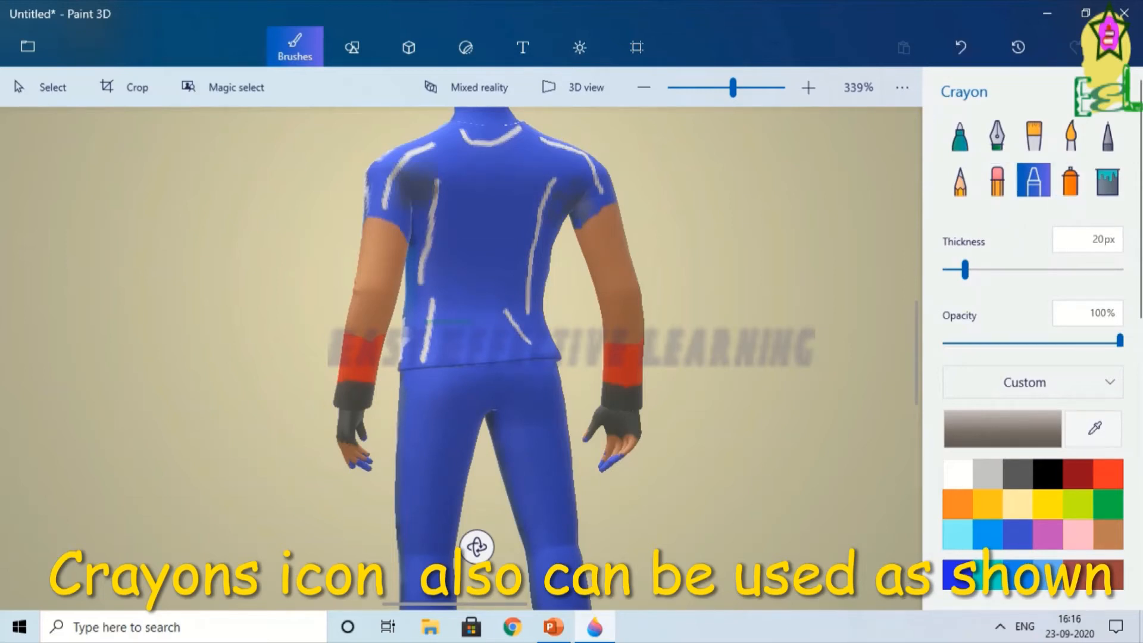
mouse_move(468, 143)
mouse_down()
mouse_move(513, 134)
mouse_move(463, 135)
mouse_up()
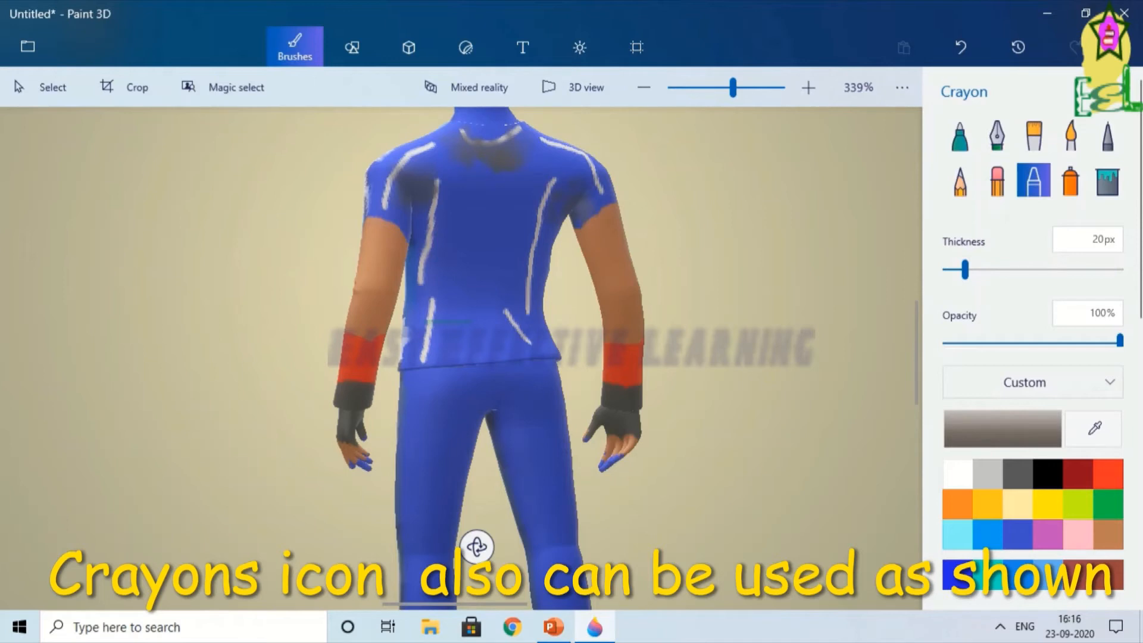
drag(451, 256, 445, 308)
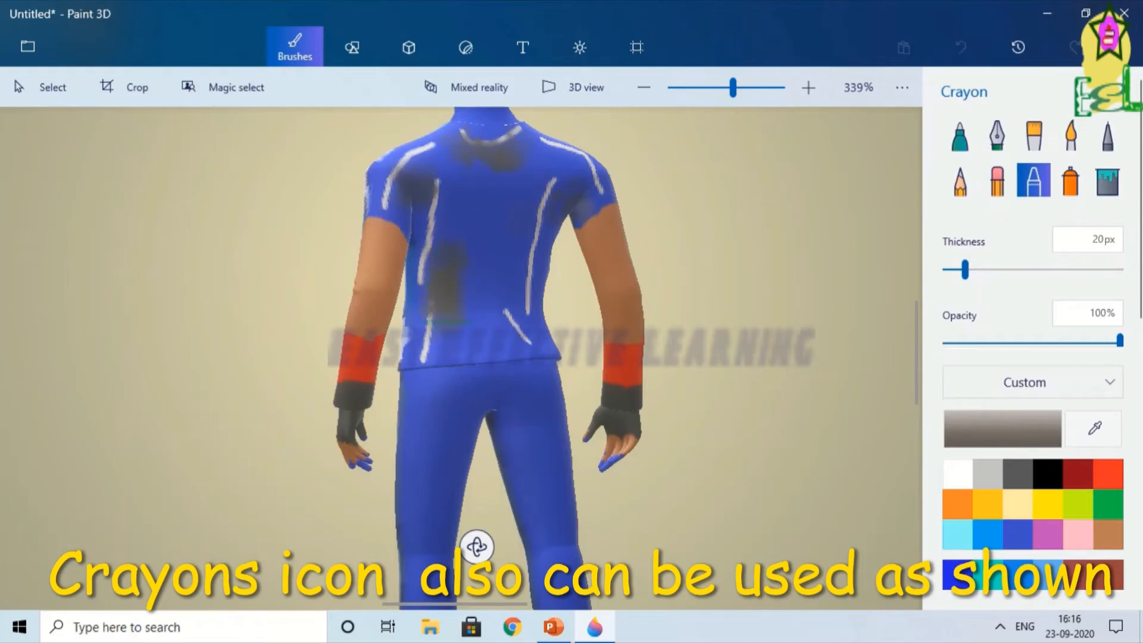
mouse_move(536, 218)
mouse_down()
mouse_move(530, 303)
mouse_move(509, 324)
mouse_up()
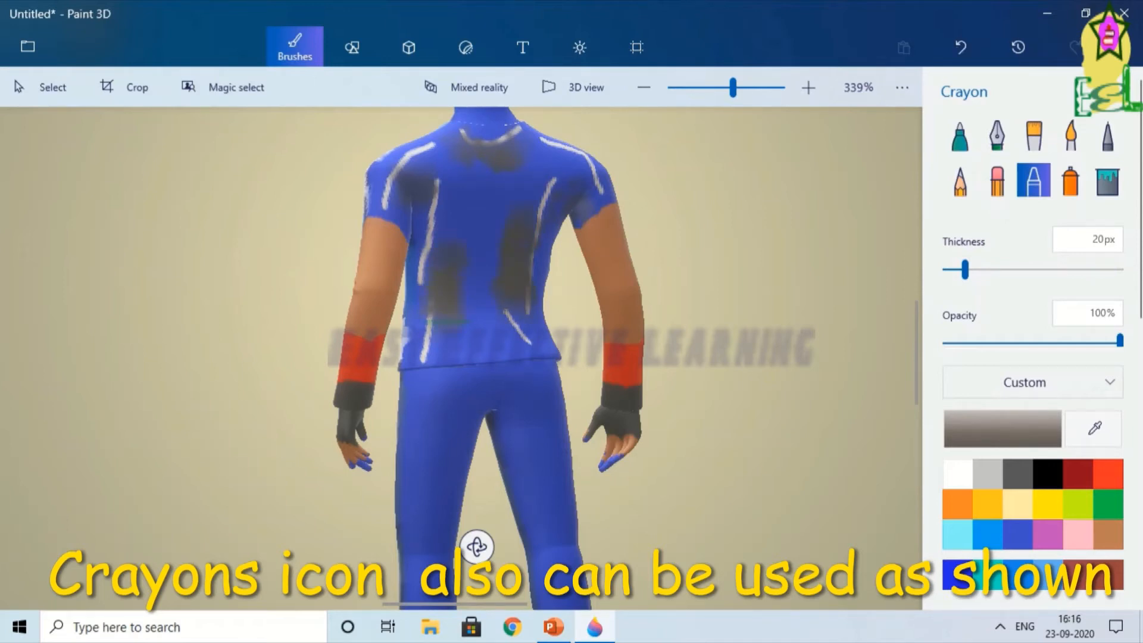
click(960, 48)
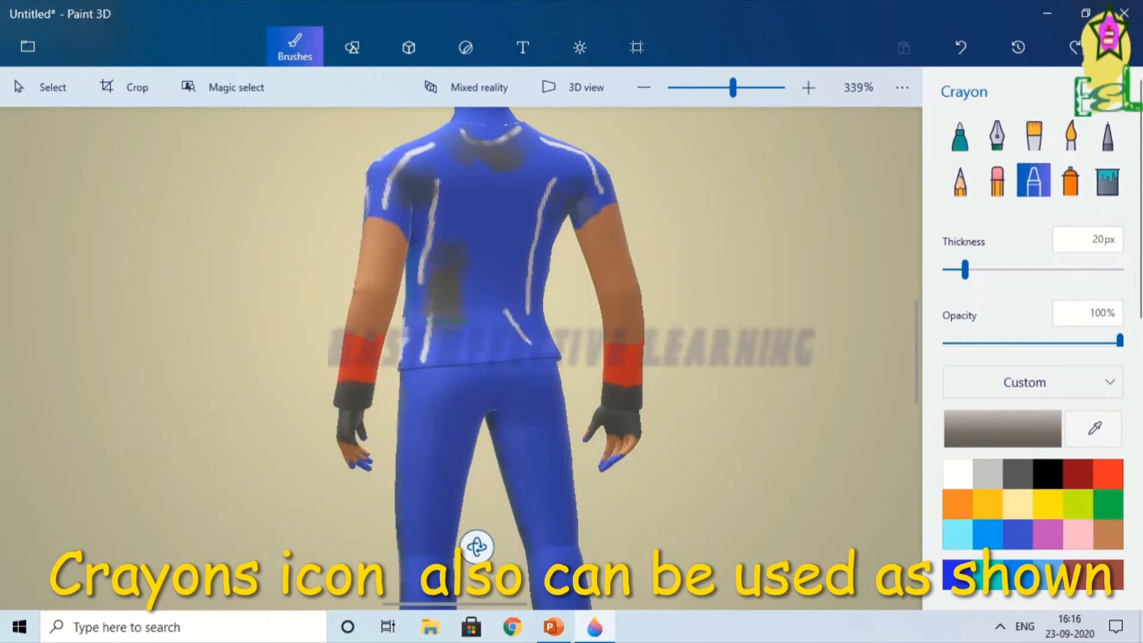
- Mix a muted blue-violet paint colour with hex value 625fac for the figure's trousers
drag(477, 547, 732, 587)
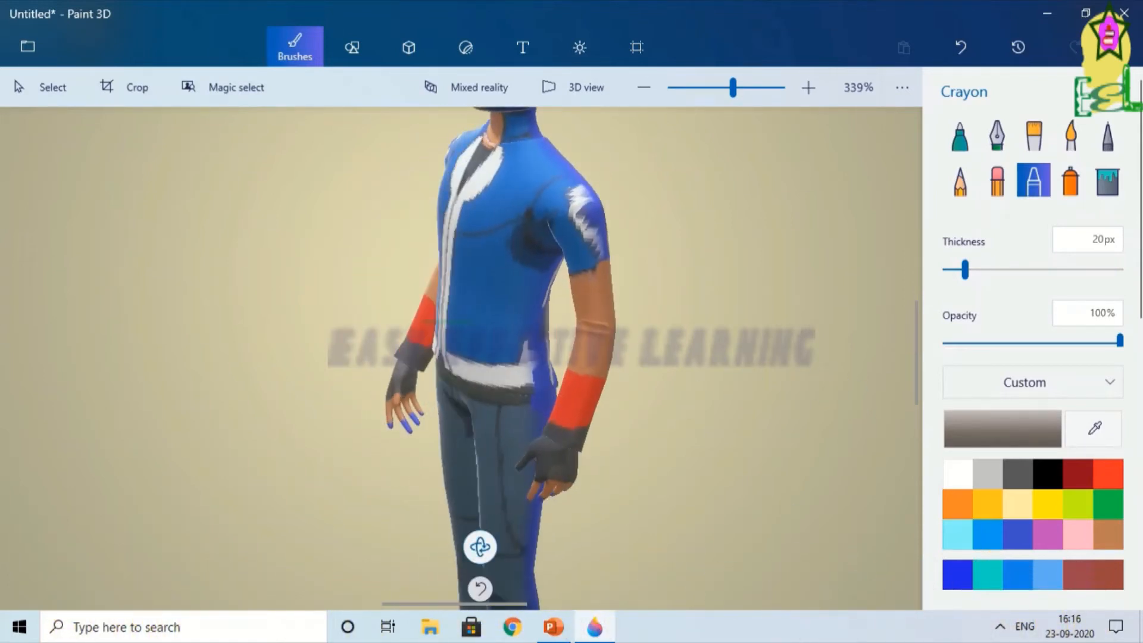
drag(480, 546, 702, 581)
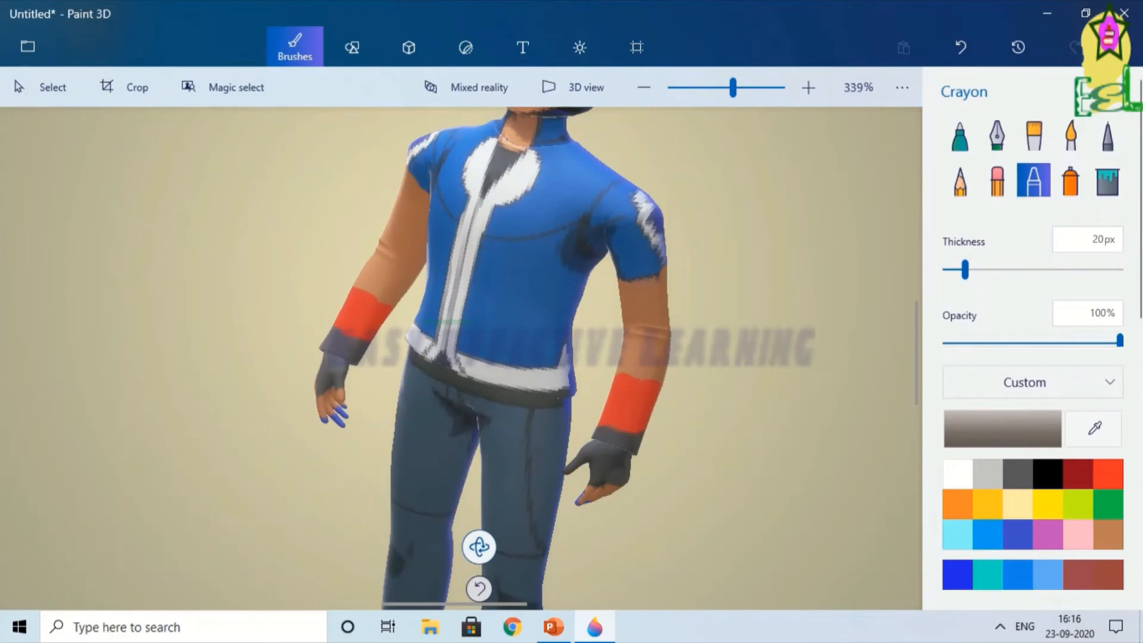
drag(479, 546, 472, 512)
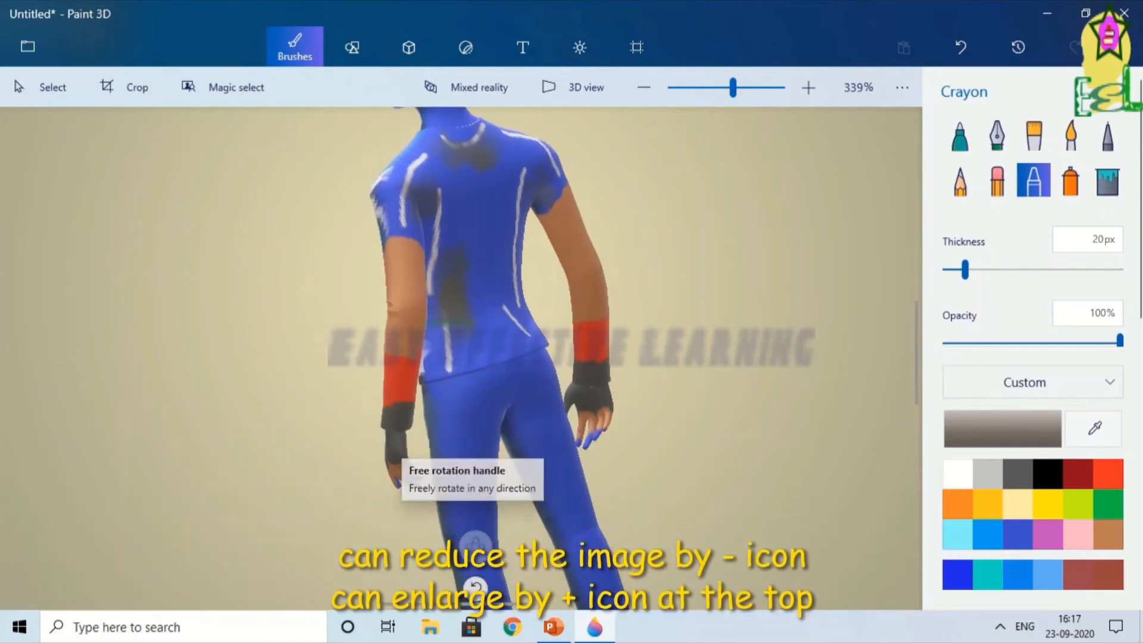
drag(733, 87, 727, 87)
drag(467, 545, 419, 538)
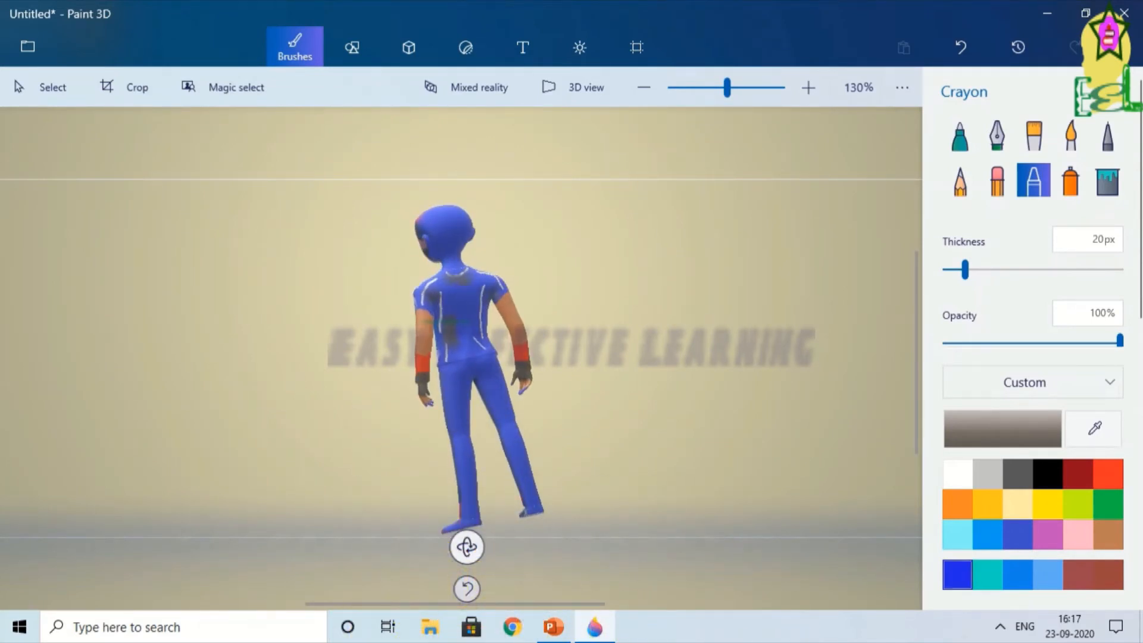
click(958, 575)
click(1003, 429)
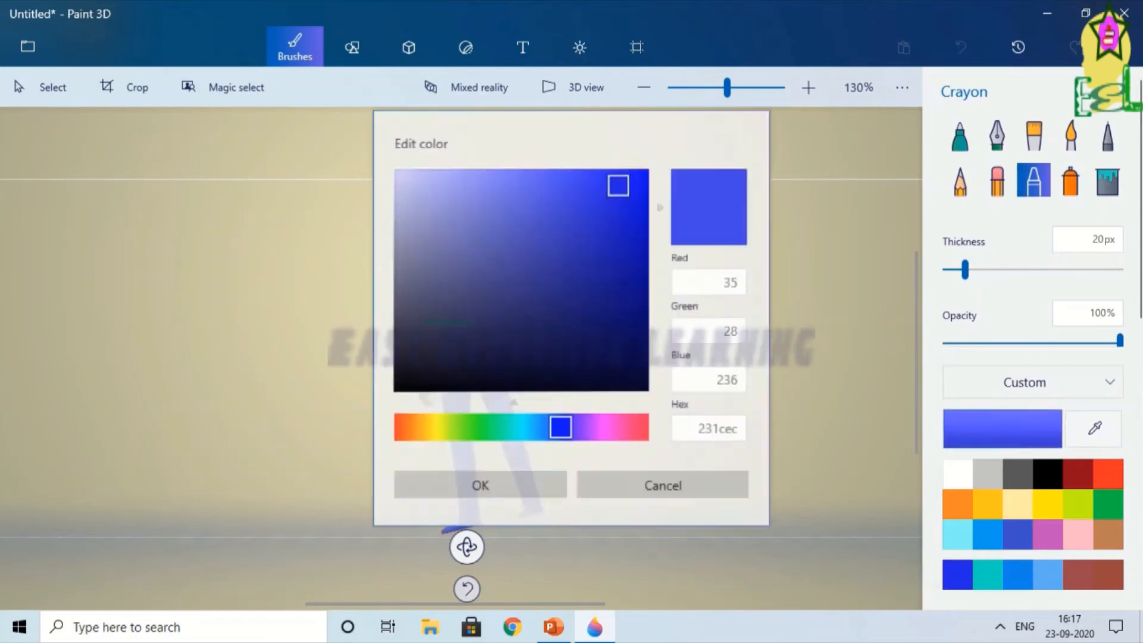
click(522, 256)
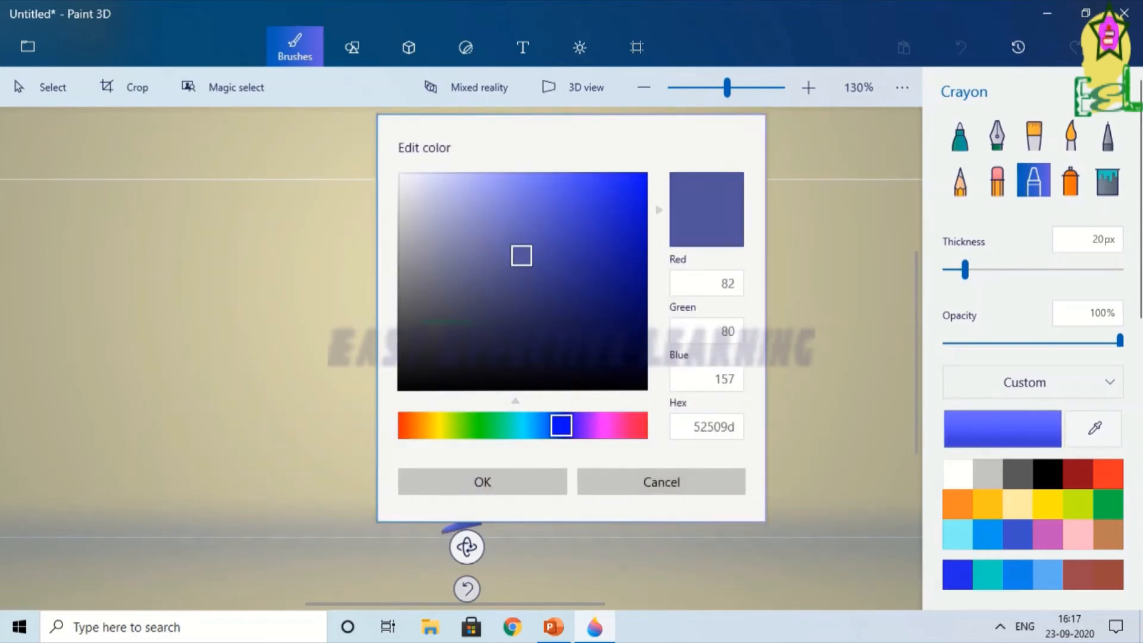
mouse_move(521, 256)
mouse_down()
mouse_move(516, 207)
mouse_move(518, 278)
mouse_move(548, 304)
mouse_move(508, 243)
mouse_up()
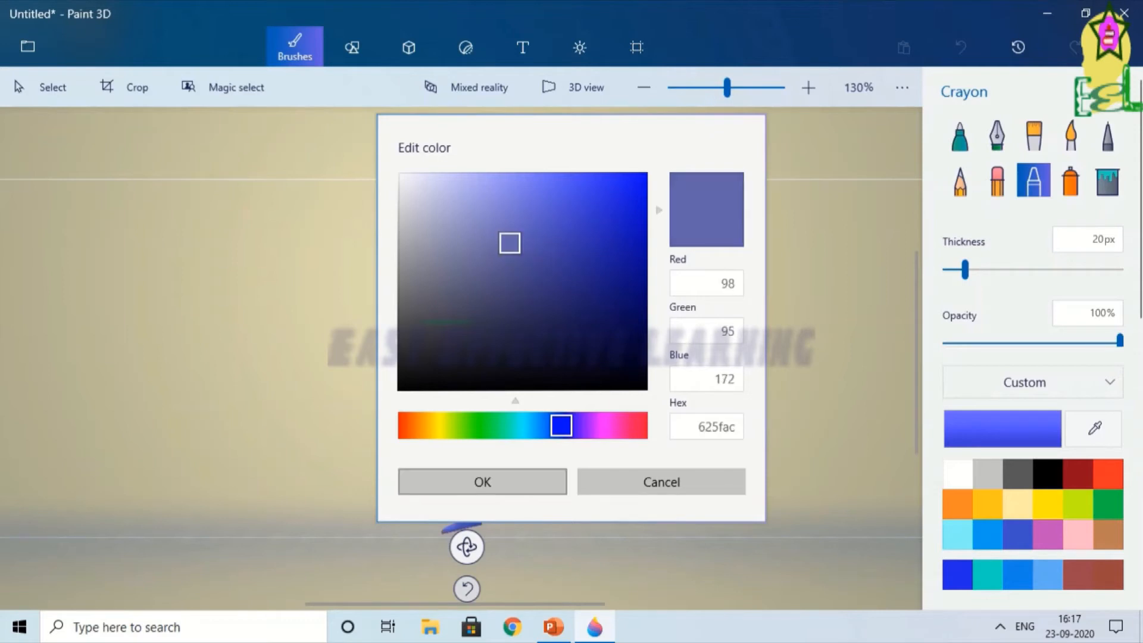
click(482, 482)
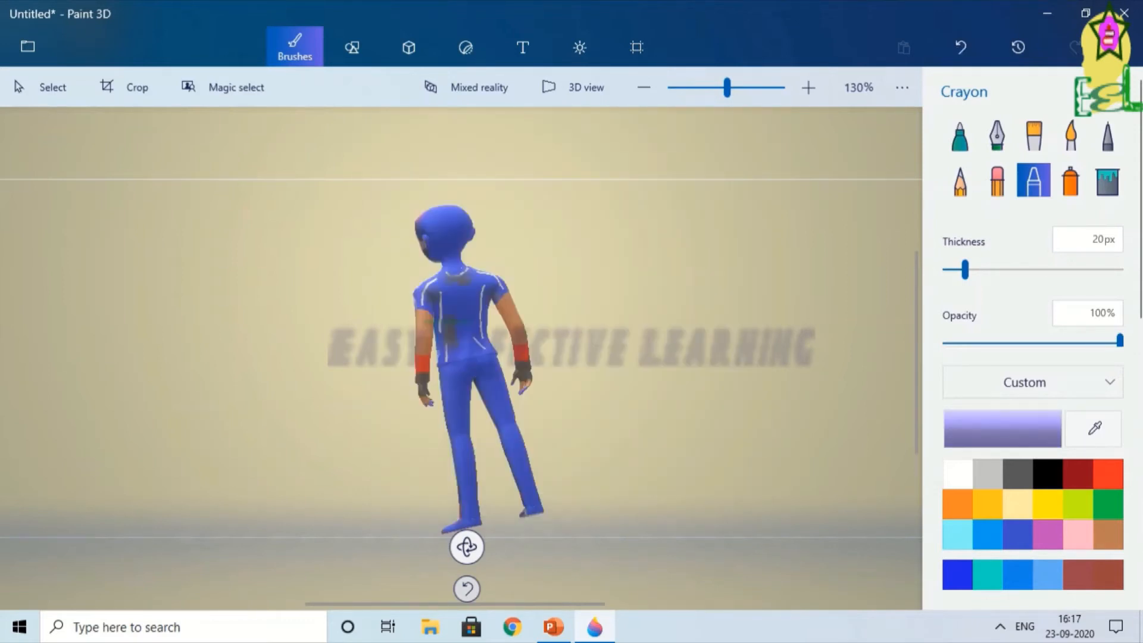
- Paint the backs of both trouser legs muted blue-violet with the Marker at 9 px thickness
drag(462, 371, 488, 366)
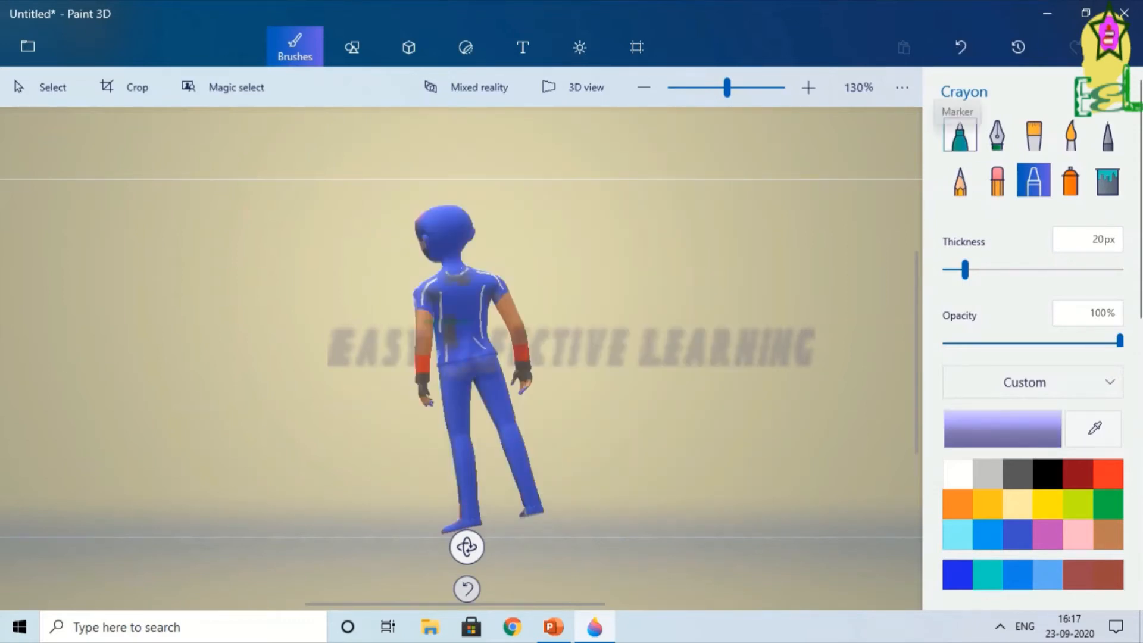
click(960, 135)
drag(947, 270, 960, 270)
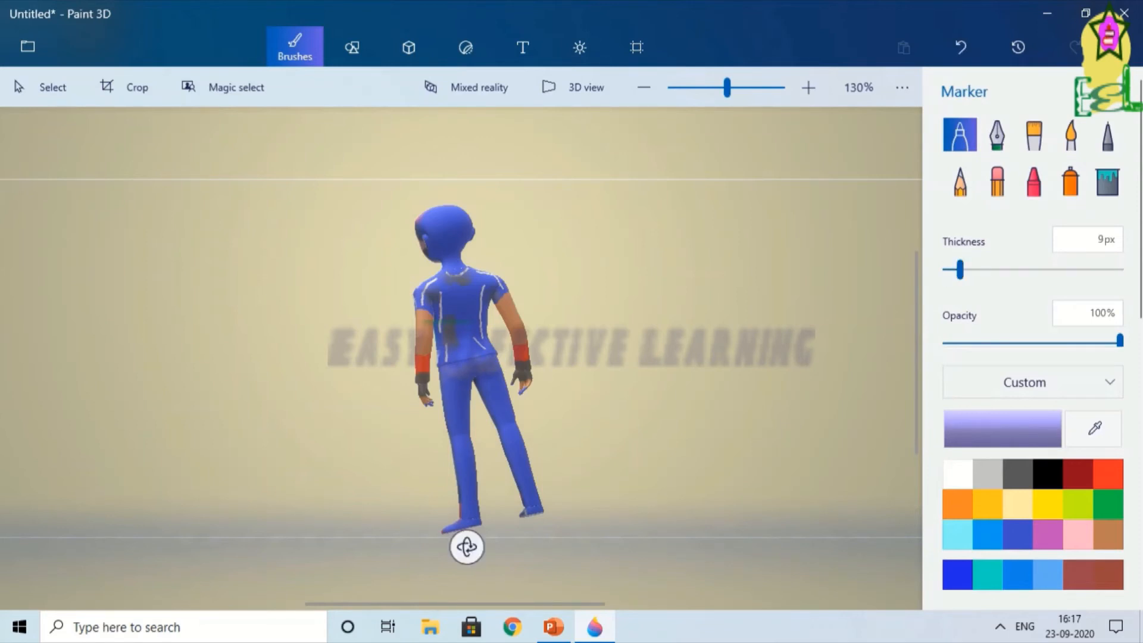
drag(457, 362, 469, 503)
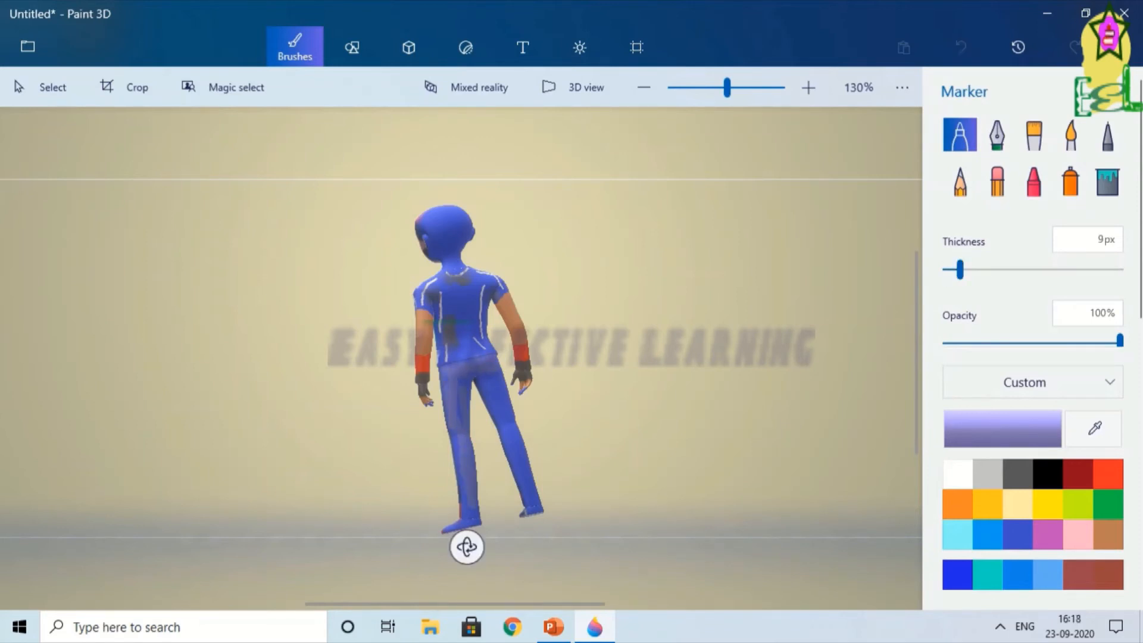
drag(456, 440, 467, 515)
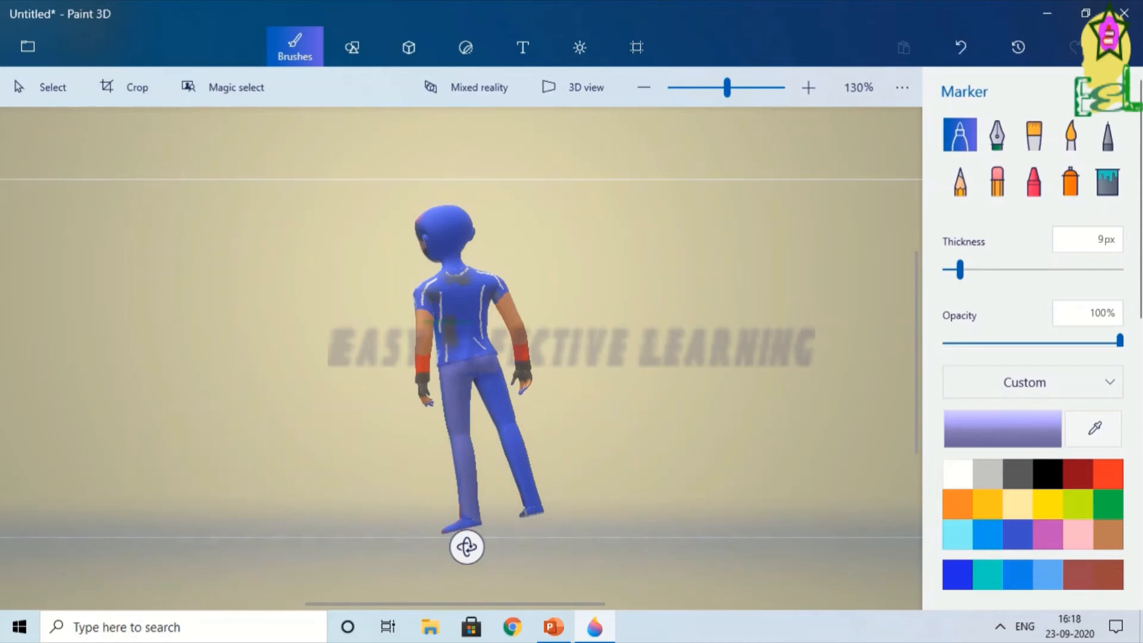
mouse_move(500, 381)
mouse_down()
mouse_move(517, 462)
mouse_move(505, 387)
mouse_up()
drag(513, 457, 532, 503)
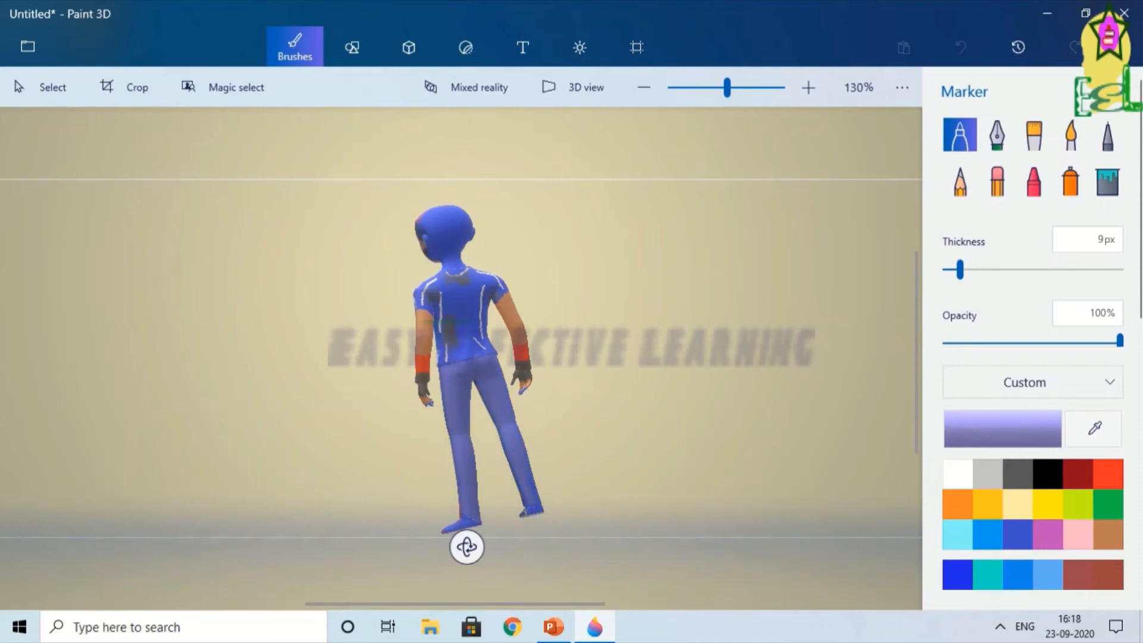
- Undo the stray stroke between the legs and cover the remaining blue along the right leg's outer edge with muted blue-violet
ctrl+scroll(462, 357, up, 5)
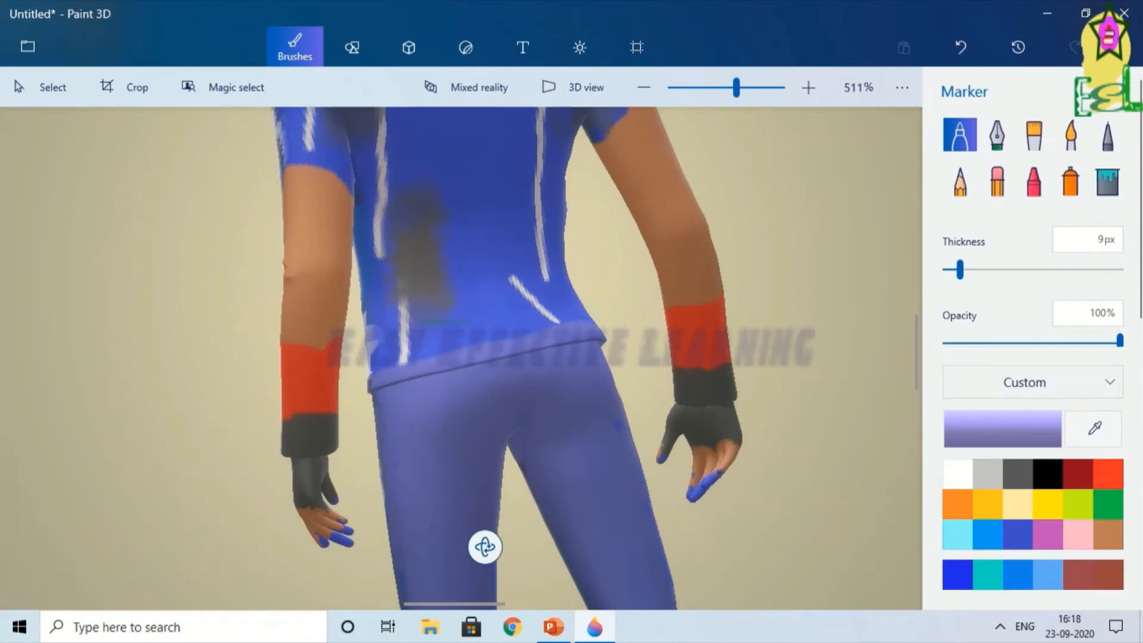
ctrl+scroll(486, 547, up, 2)
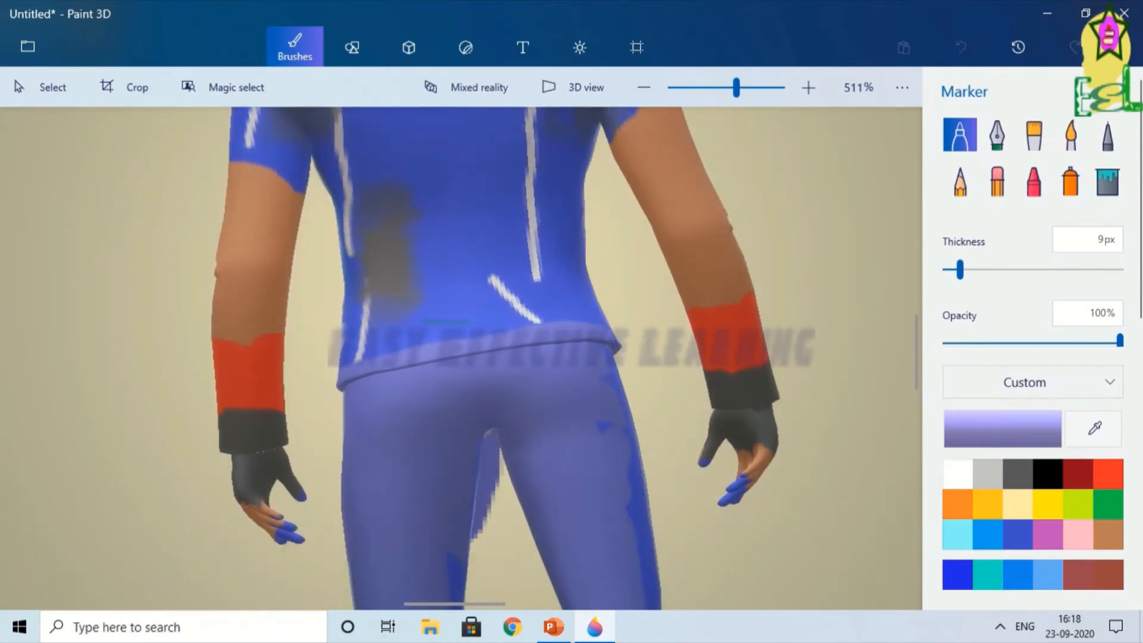
click(960, 47)
mouse_move(736, 87)
mouse_down()
mouse_move(708, 88)
mouse_move(727, 88)
mouse_up()
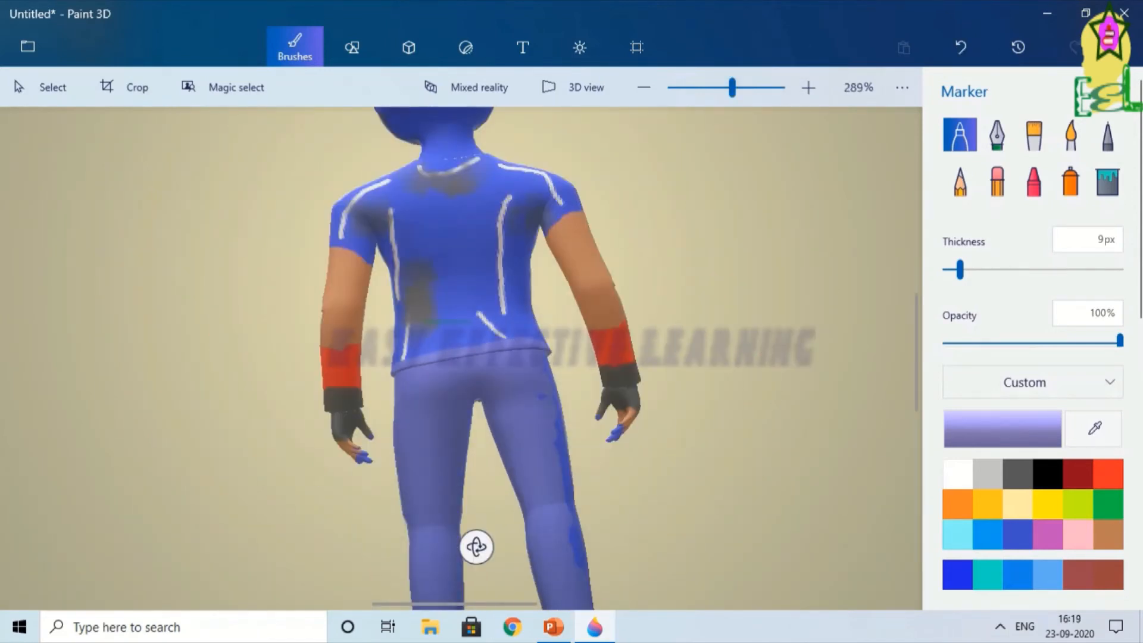
key(ctrl+z)
key(ctrl+z)
key(ctrl+z)
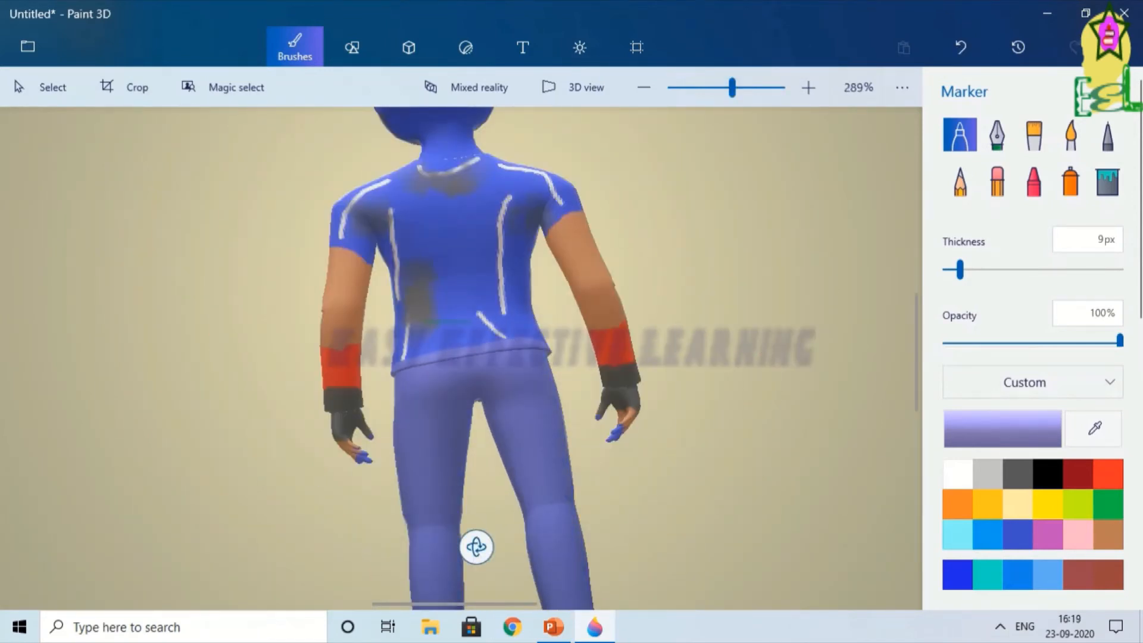
- Paint a Dark grey belt band along the shirt's rear hem with the 9 px Marker, undoing the first trial stroke
mouse_move(476, 547)
mouse_down()
mouse_move(490, 390)
mouse_move(476, 546)
mouse_move(453, 546)
mouse_move(502, 557)
mouse_move(470, 547)
mouse_move(773, 551)
mouse_move(840, 431)
mouse_move(474, 543)
mouse_up()
click(1018, 473)
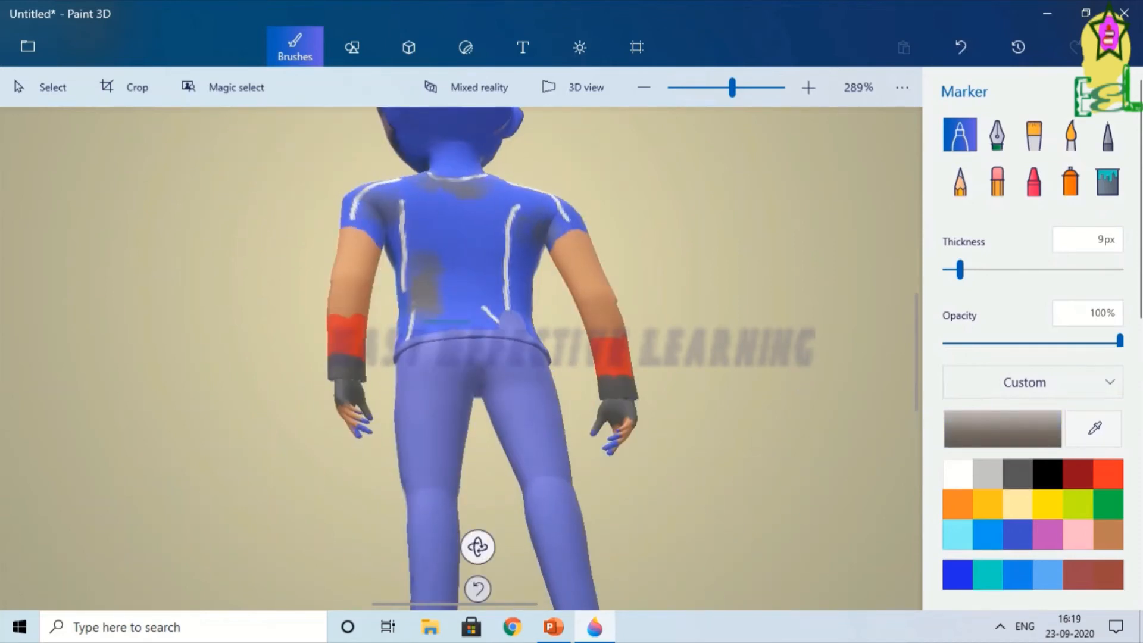
mouse_move(398, 355)
mouse_down()
mouse_move(536, 345)
mouse_move(400, 367)
mouse_up()
mouse_move(478, 546)
mouse_down()
mouse_move(907, 520)
mouse_move(792, 608)
mouse_move(768, 601)
mouse_up()
click(961, 47)
click(1018, 474)
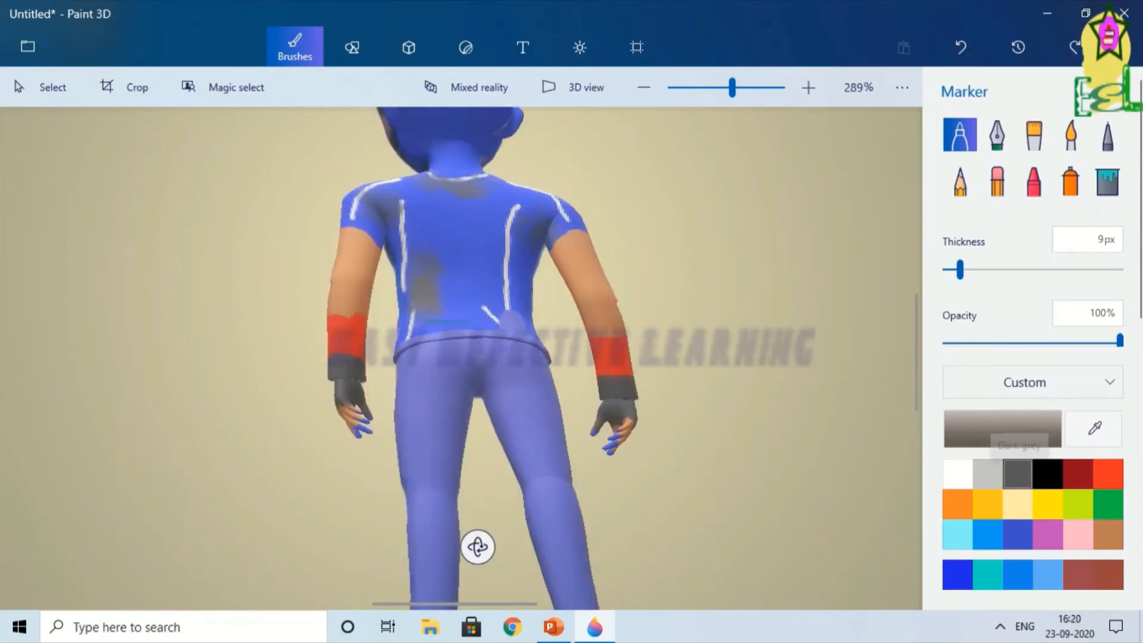
mouse_move(400, 356)
mouse_down()
mouse_move(485, 341)
mouse_move(544, 354)
mouse_up()
- Paint a Dark grey band across the back of each knee with the Marker
drag(478, 547, 703, 584)
drag(538, 499, 603, 481)
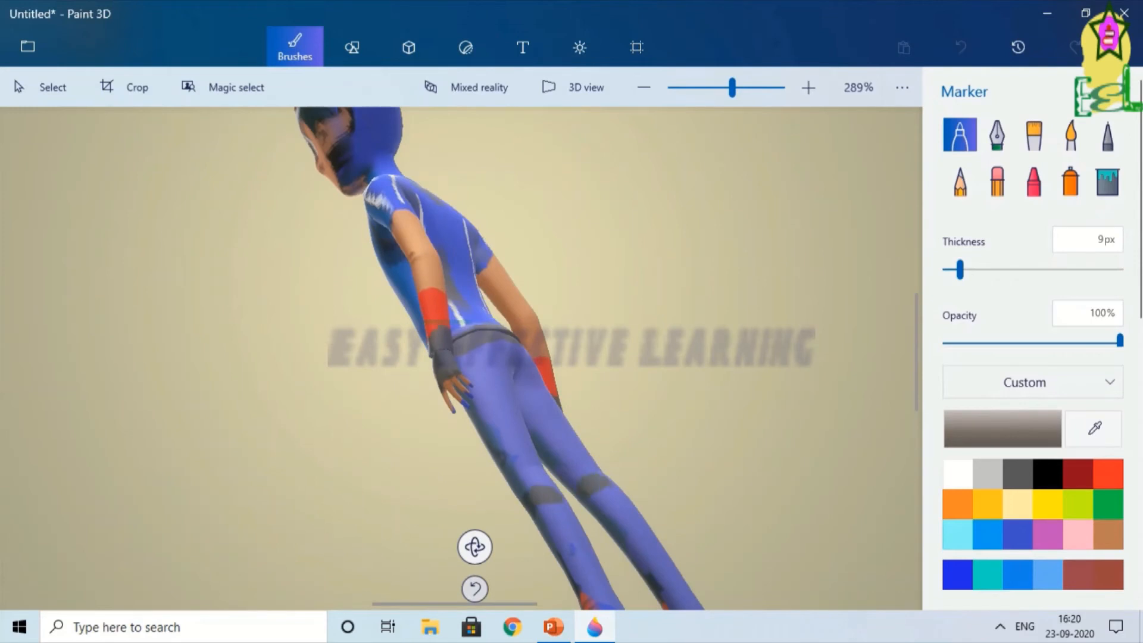
mouse_move(475, 547)
mouse_down()
mouse_move(421, 577)
mouse_move(346, 587)
mouse_up()
drag(431, 520, 451, 515)
drag(551, 501, 564, 504)
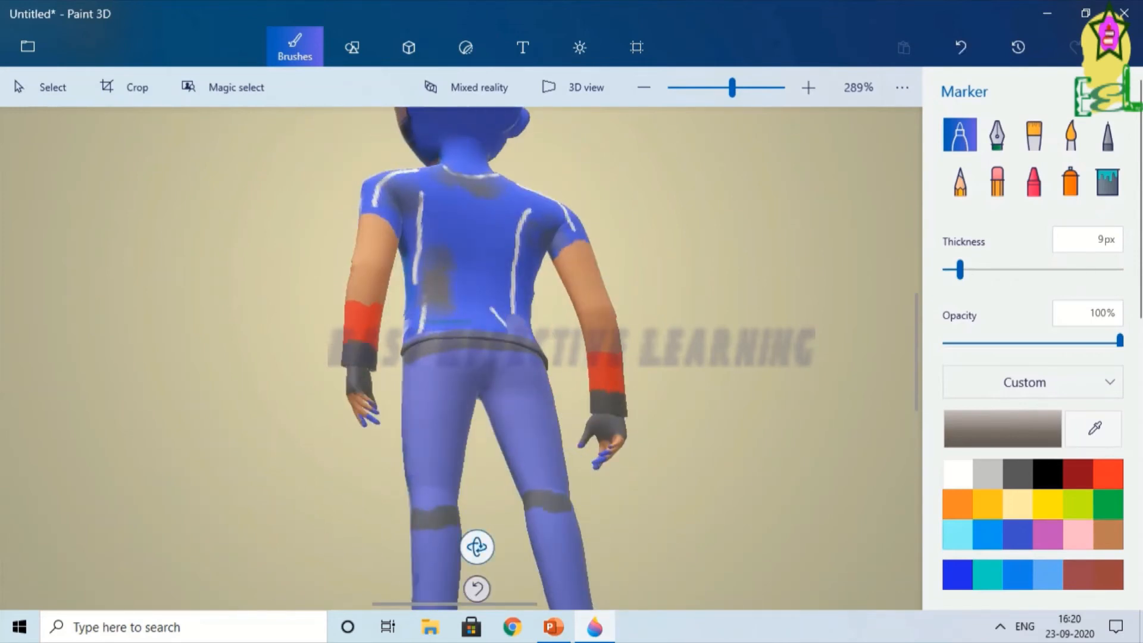
- Undo the trial Marker stroke on the left thigh and shade the backs of both thighs with the 20 px Dark grey Crayon
drag(476, 546, 448, 561)
drag(424, 423, 420, 497)
click(960, 47)
click(1033, 181)
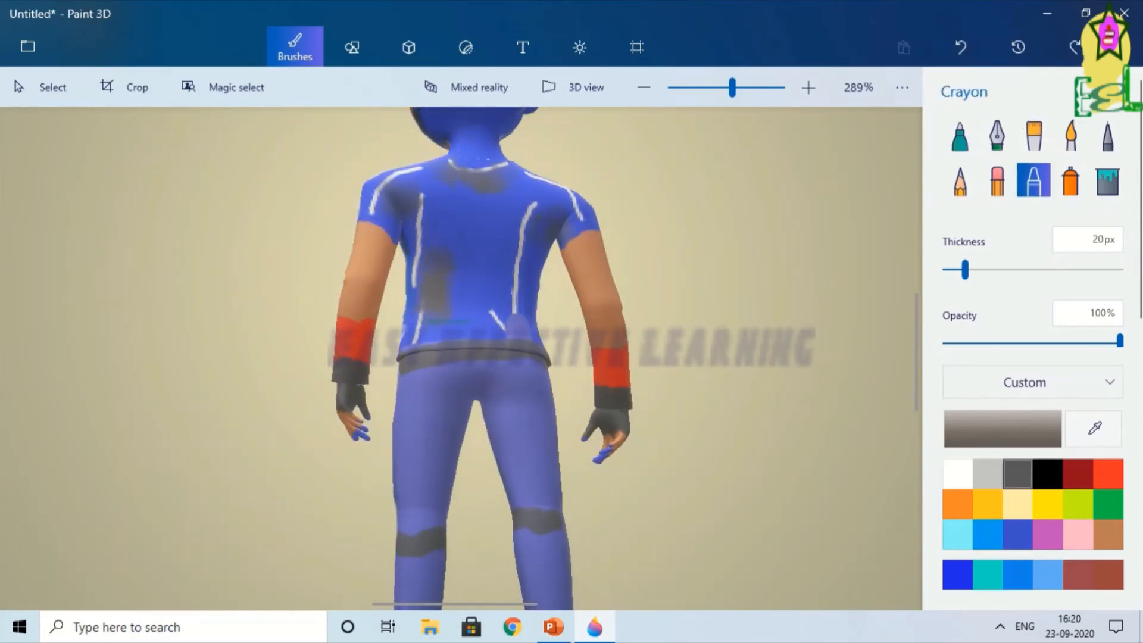
drag(420, 426, 424, 512)
drag(524, 432, 536, 506)
- Colour the figure's left ear skin brown with the 20 px Crayon in the Dull metal finish
drag(476, 546, 110, 516)
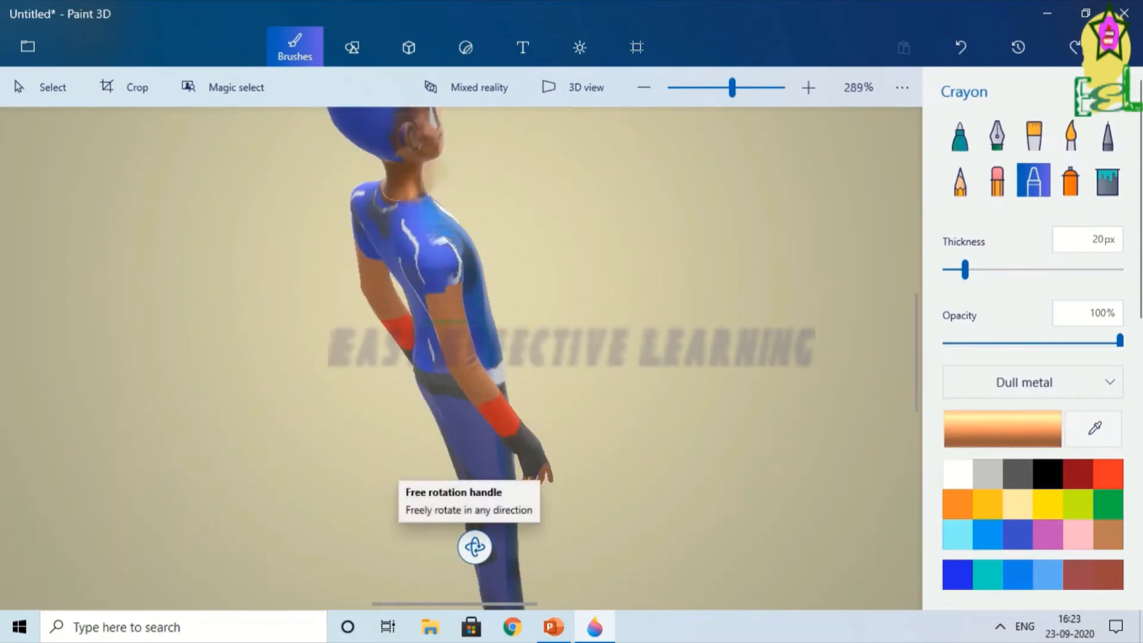
drag(475, 546, 744, 536)
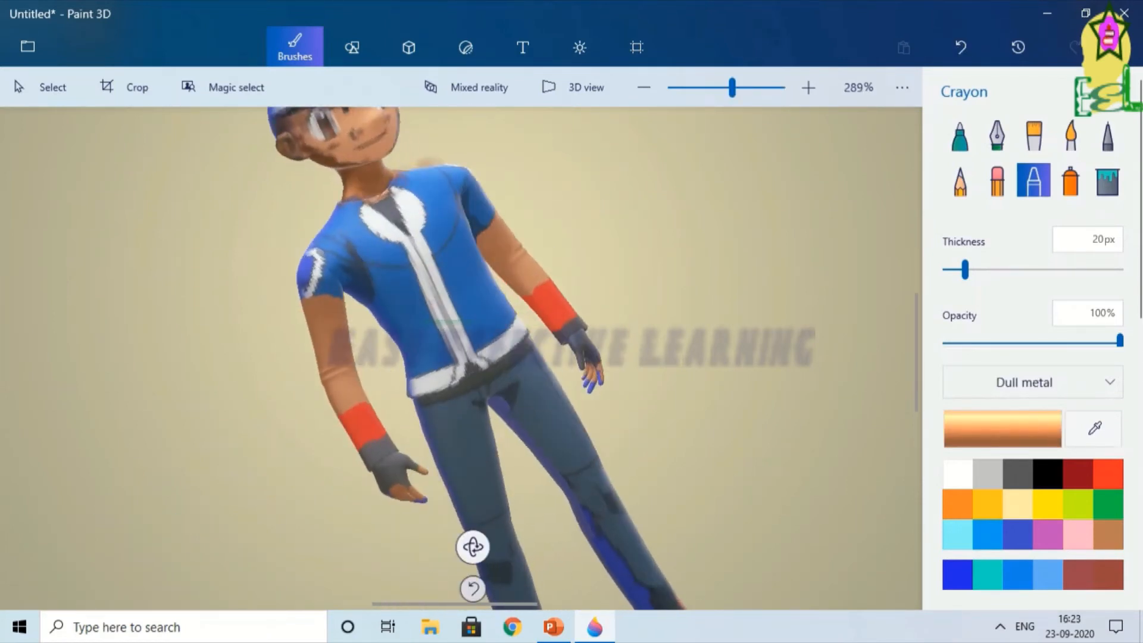
drag(473, 557, 171, 602)
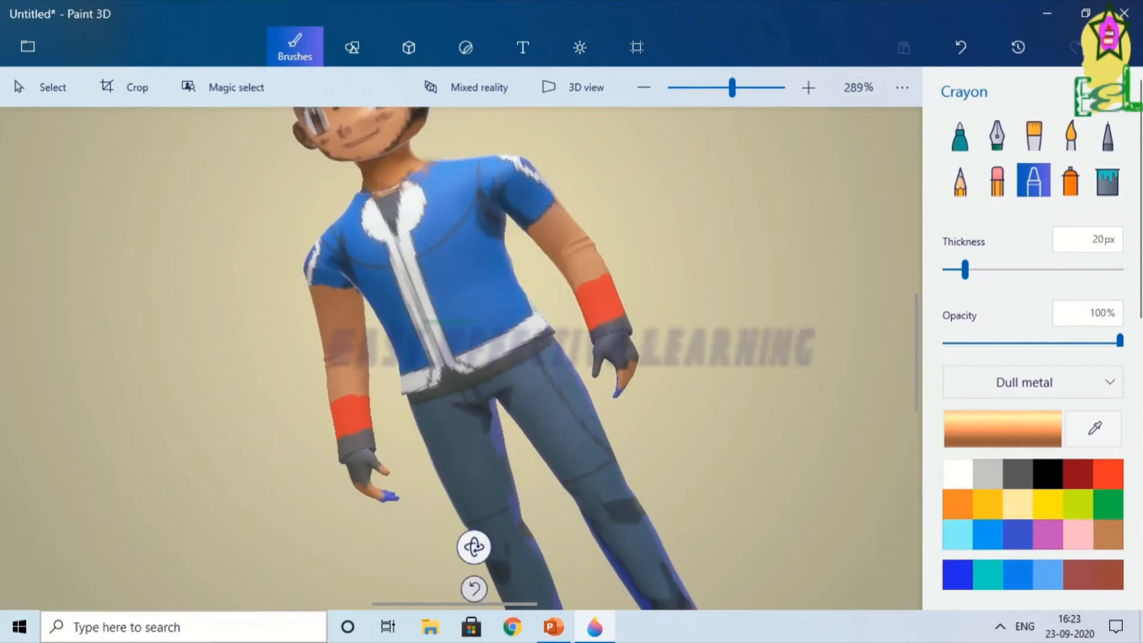
drag(469, 554, 168, 572)
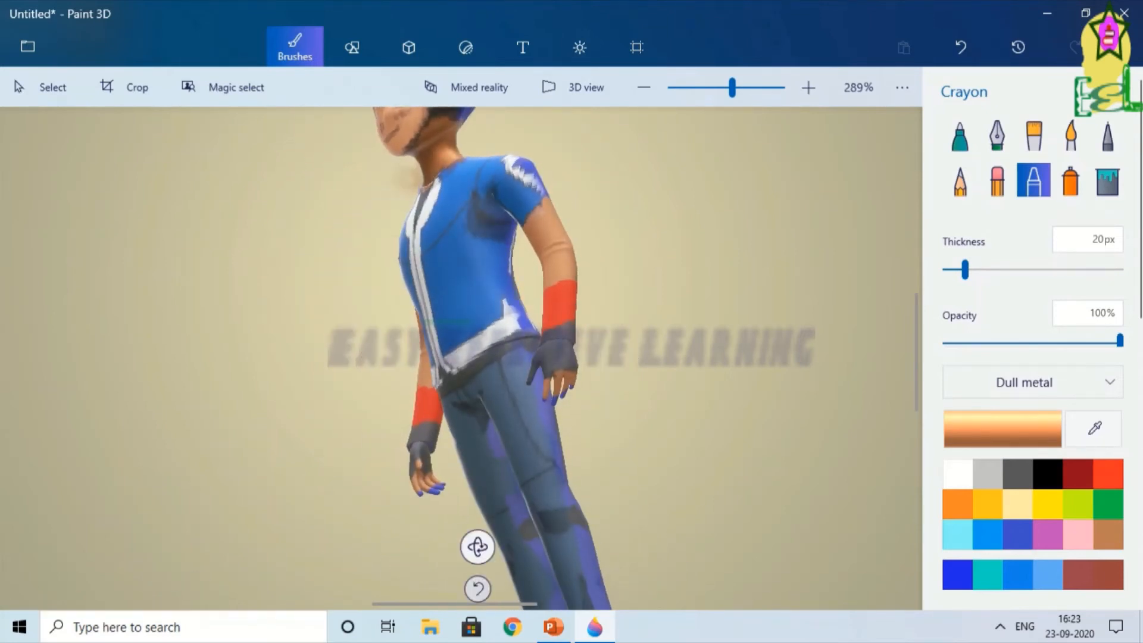
scroll(462, 358, up, 3)
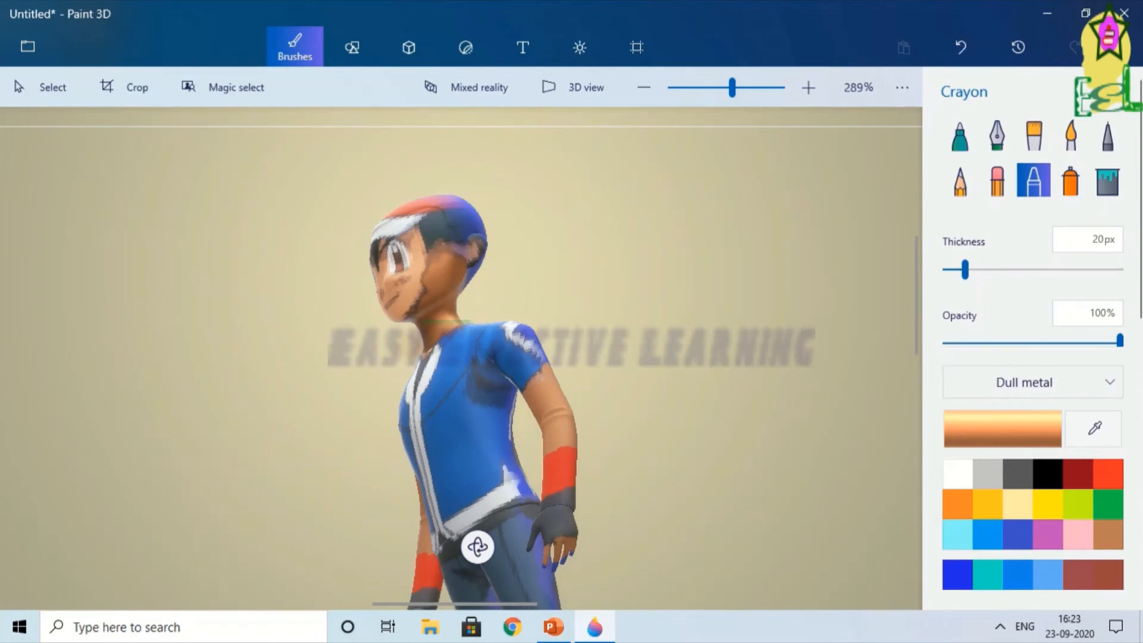
key(ctrl+z)
drag(476, 260, 474, 254)
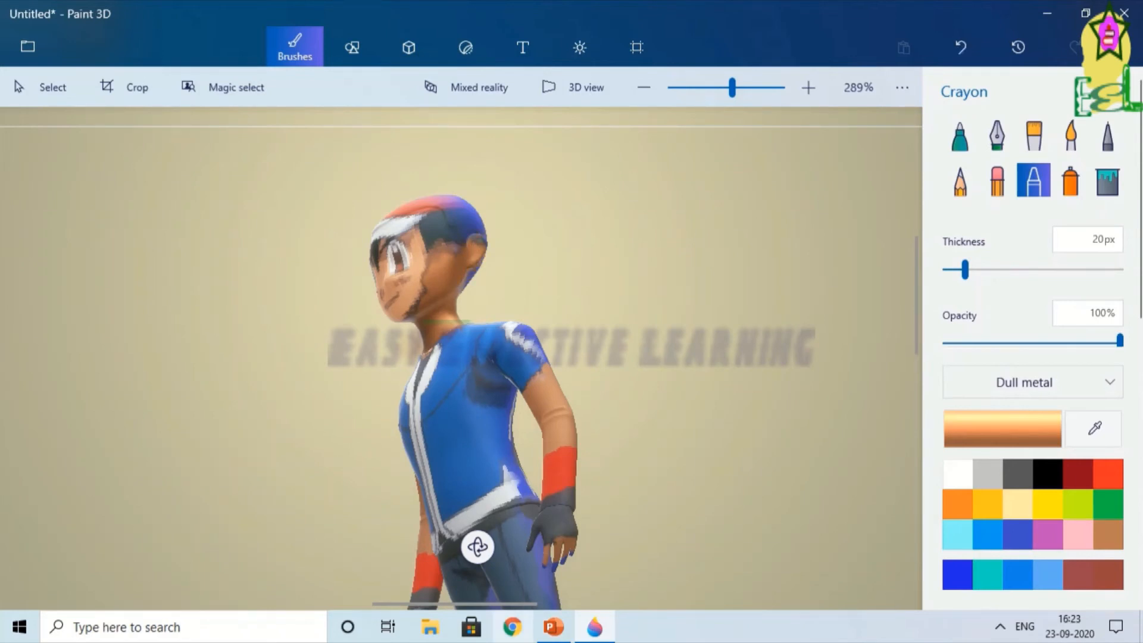
- Try a 14 px brown Crayon stroke along the figure's left cheek, then undo it while keeping the ear colouring
drag(478, 547, 835, 554)
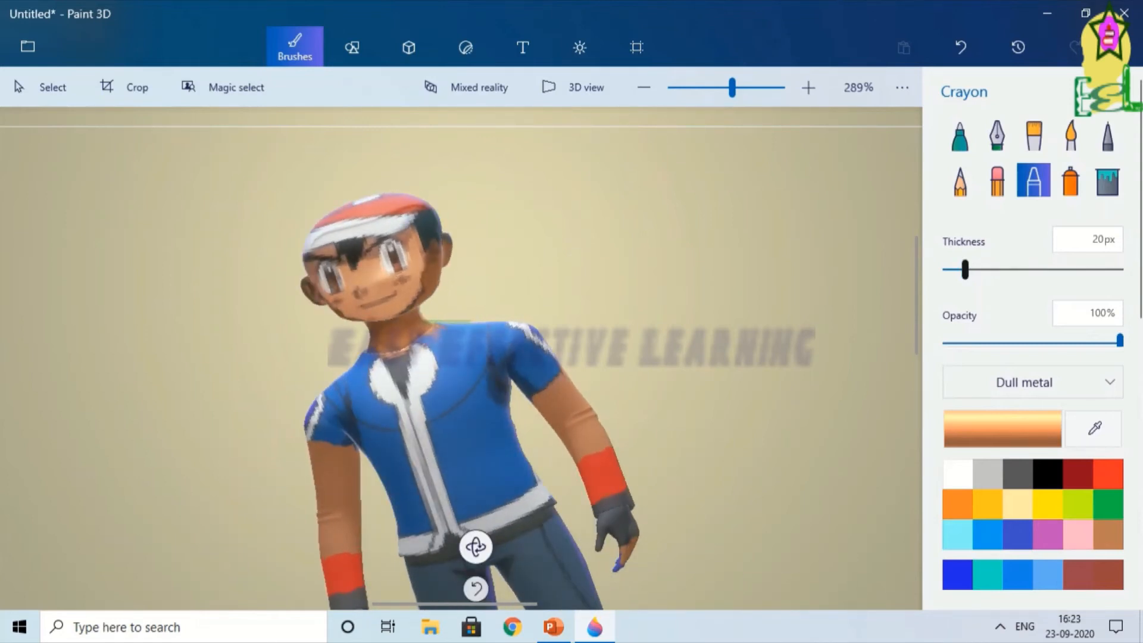
drag(965, 269, 953, 270)
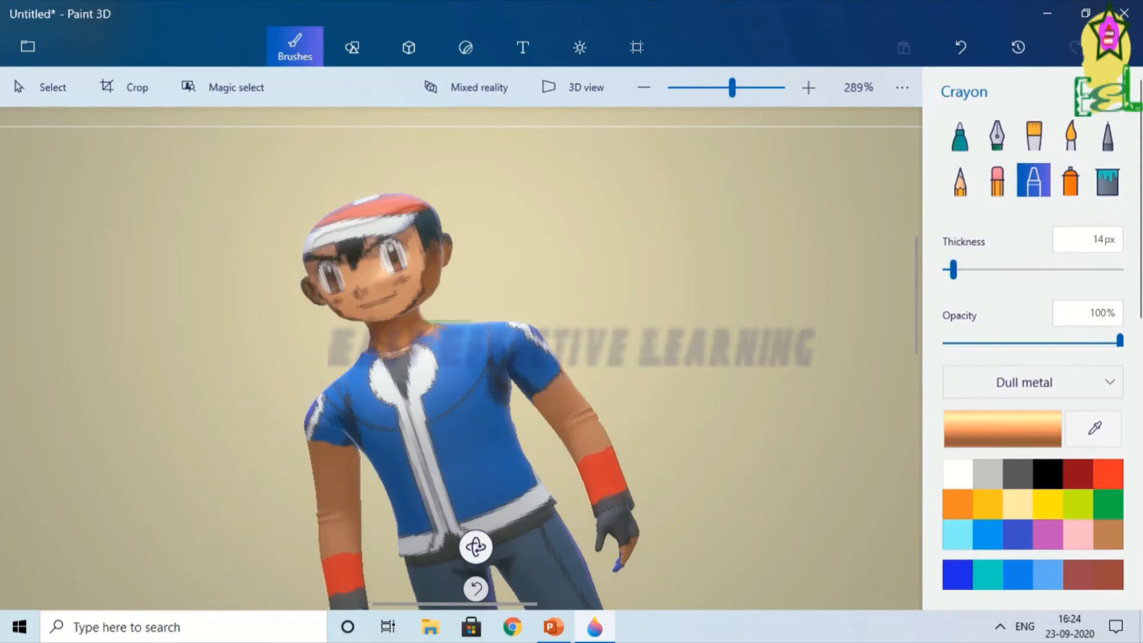
drag(422, 264, 399, 314)
click(961, 47)
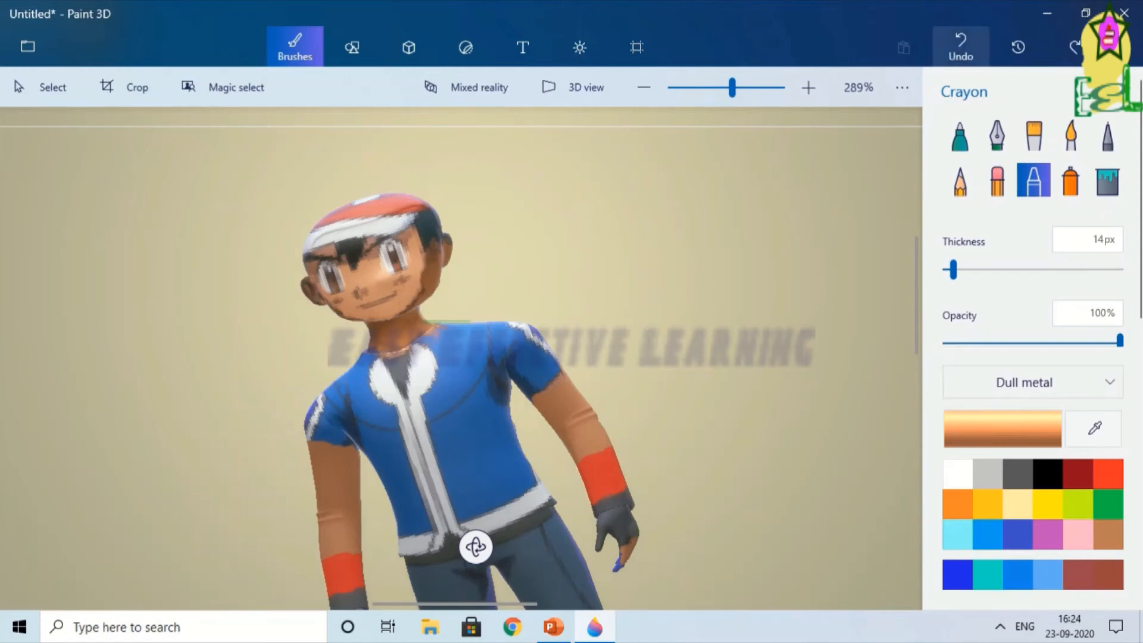
click(961, 47)
click(961, 47)
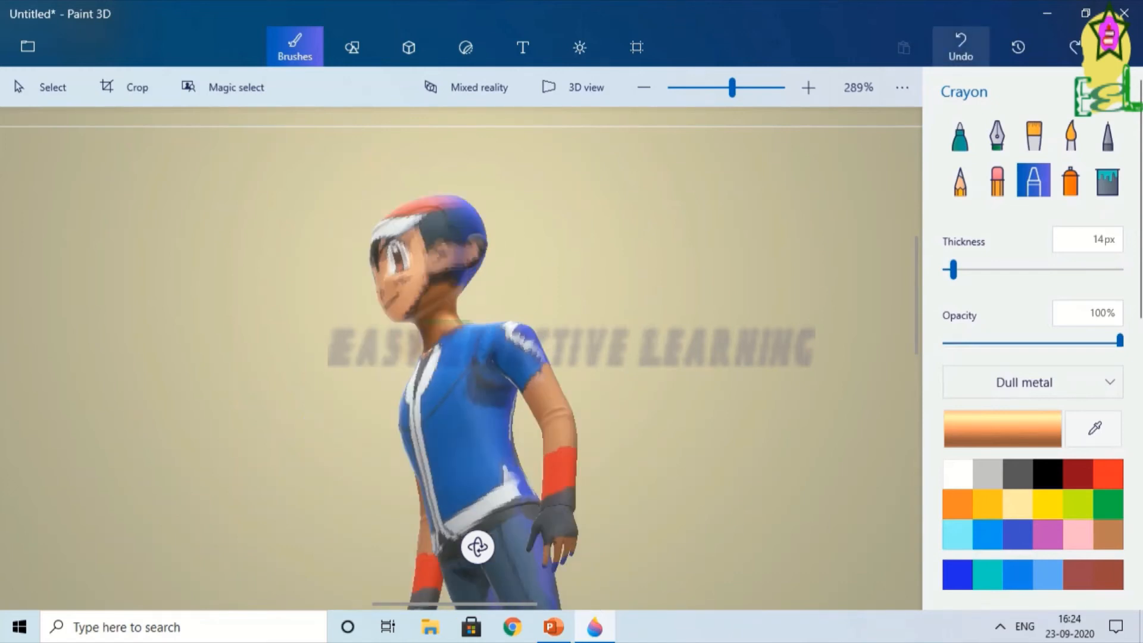
click(961, 47)
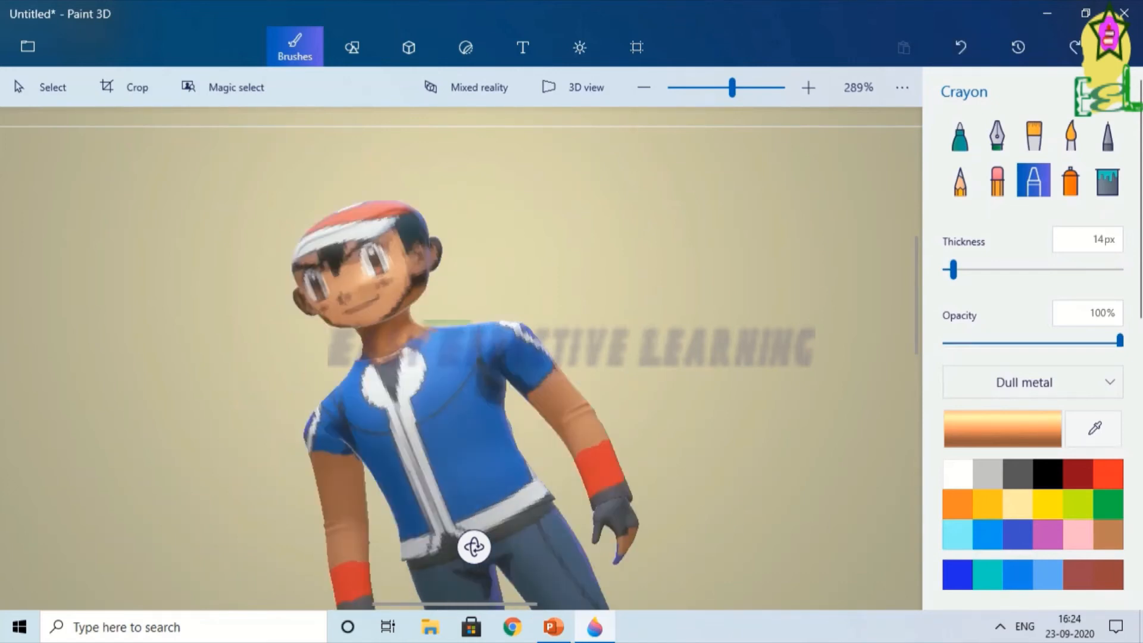
click(1075, 47)
click(1074, 47)
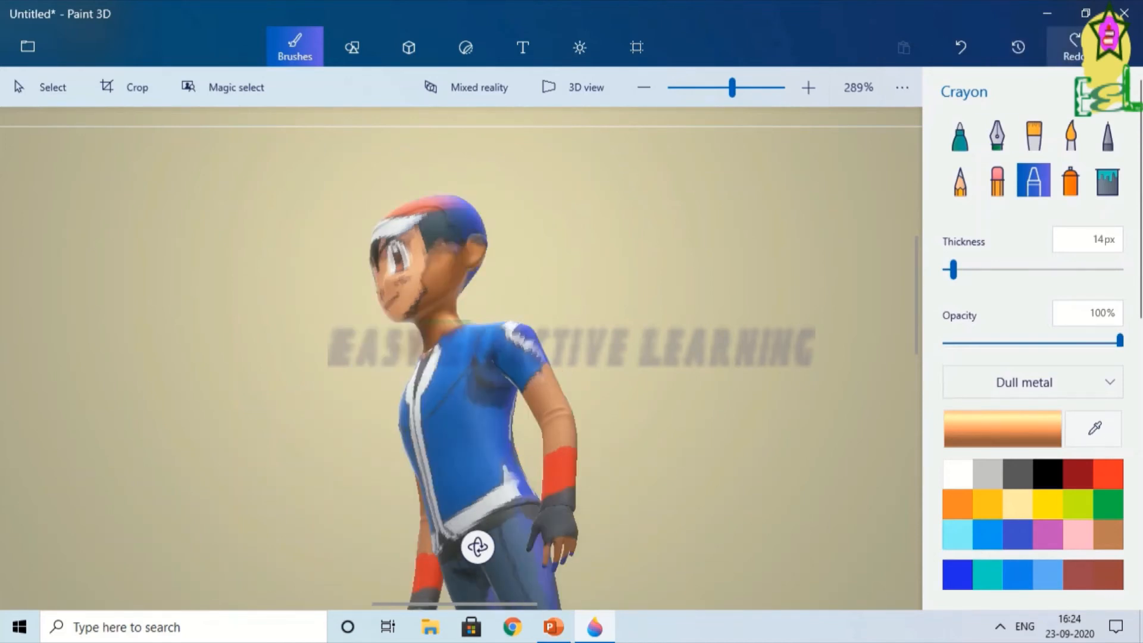
- Colour the skin of the figure's right ear brown with the 14 px Crayon in the Dull metal finish
drag(455, 605, 535, 605)
mouse_move(917, 296)
mouse_down()
mouse_move(917, 358)
mouse_move(917, 280)
mouse_up()
drag(535, 604, 466, 604)
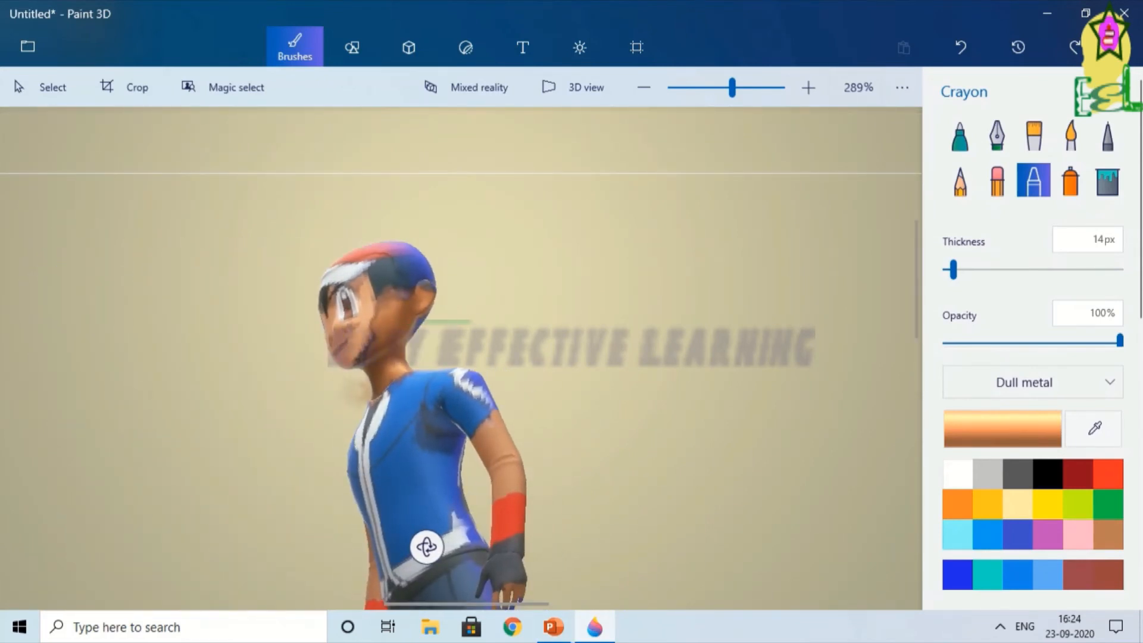
drag(426, 546, 655, 560)
drag(424, 582, 595, 593)
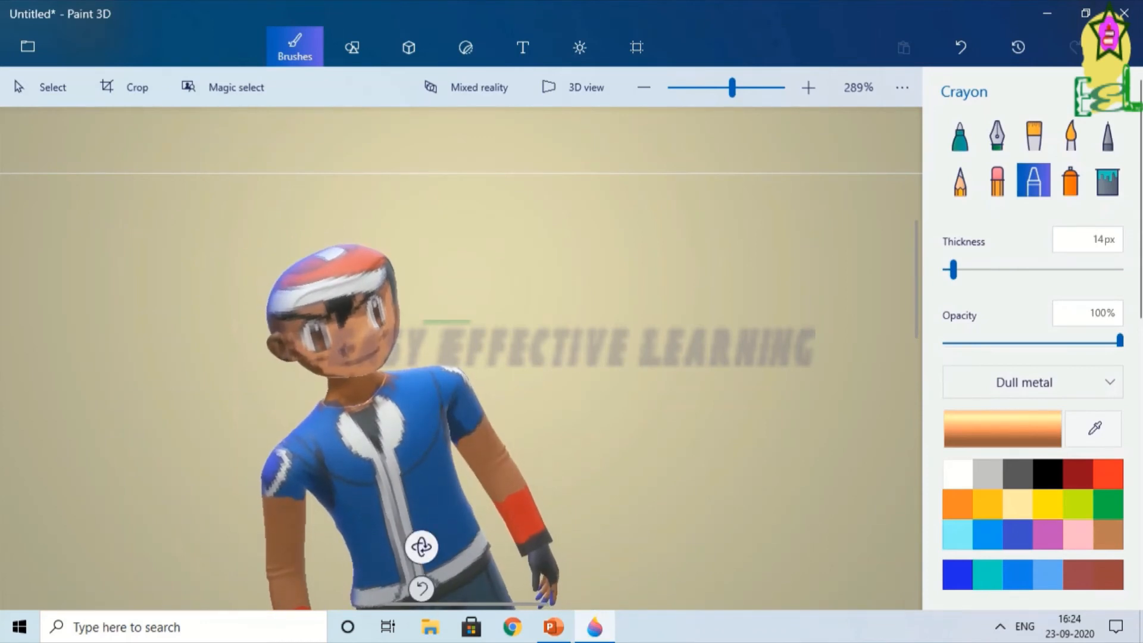
drag(421, 546, 658, 549)
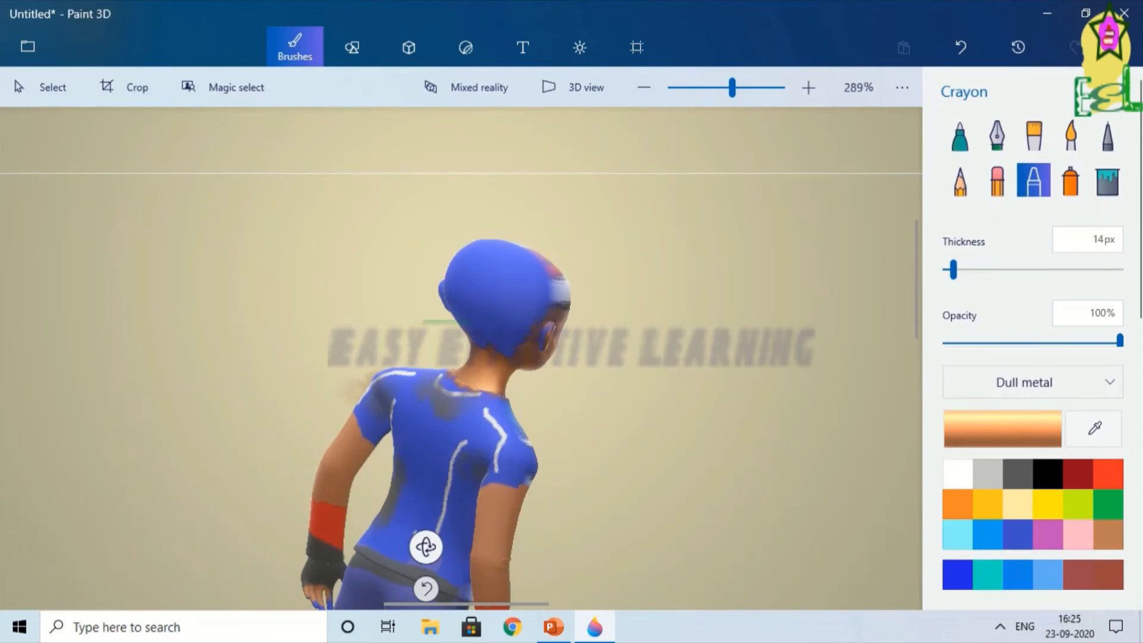
drag(426, 547, 736, 602)
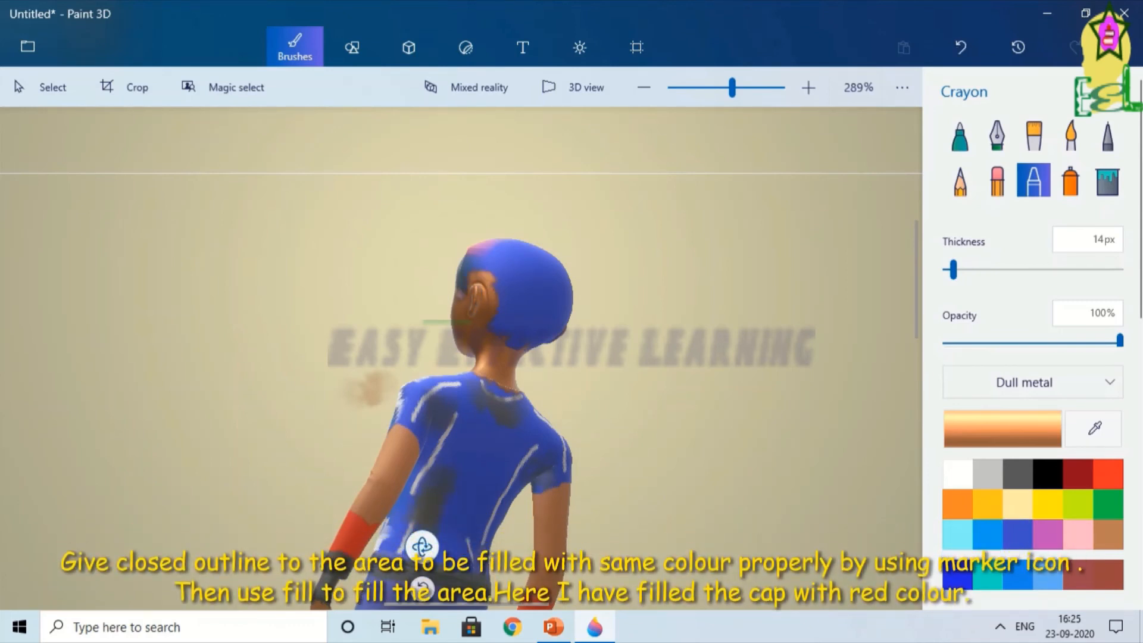
- Fill the blue back of the cap with dark red in the Dull metal finish at 15% tolerance
drag(422, 547, 271, 581)
drag(425, 546, 92, 547)
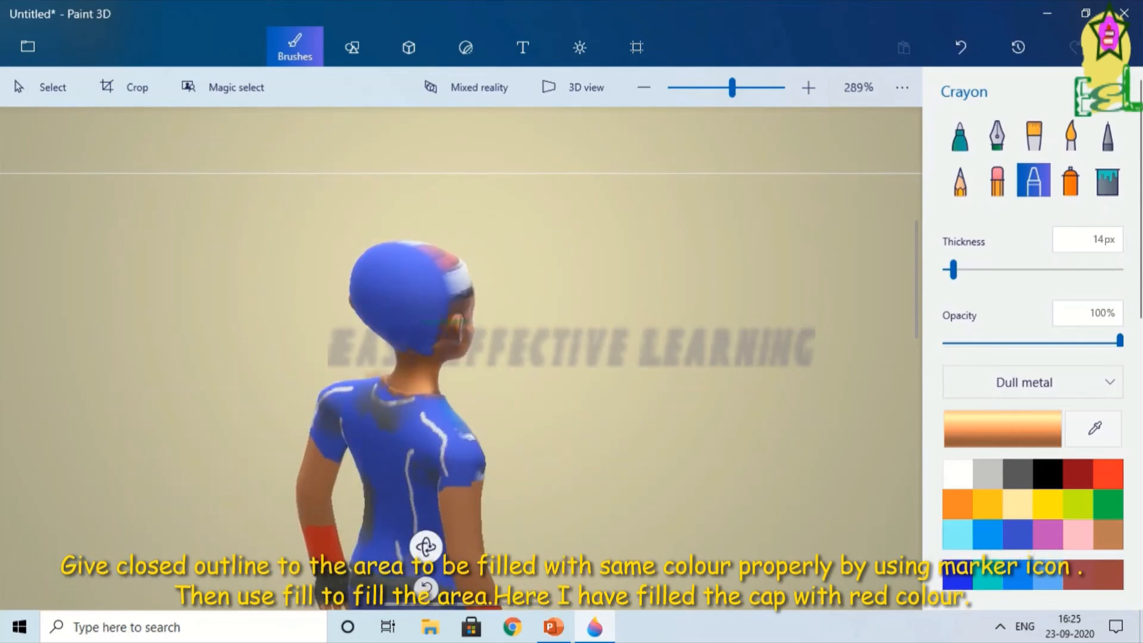
click(1108, 575)
click(1107, 180)
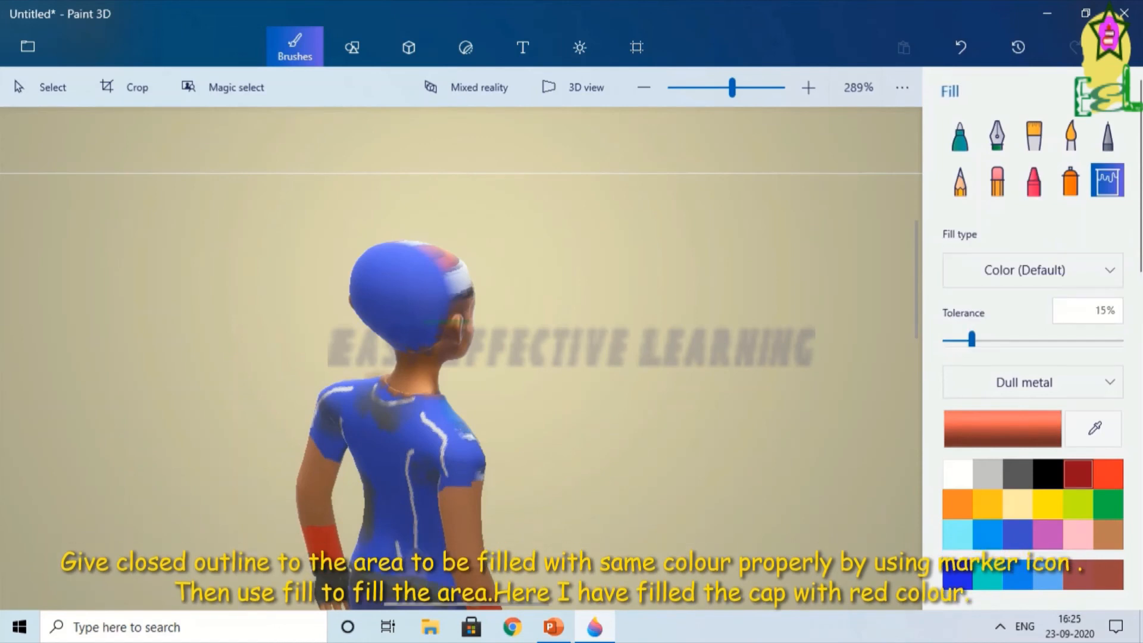
click(397, 284)
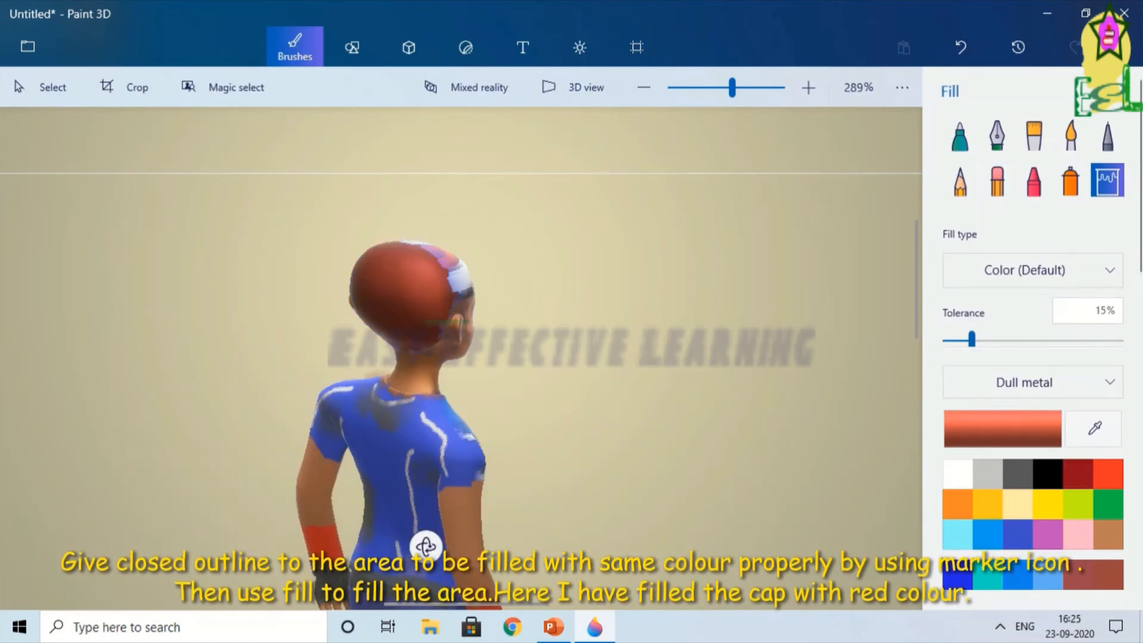
- Paint the hair on both sides of the head black with the 3 px Marker in the Dull metal finish
drag(426, 546, 826, 597)
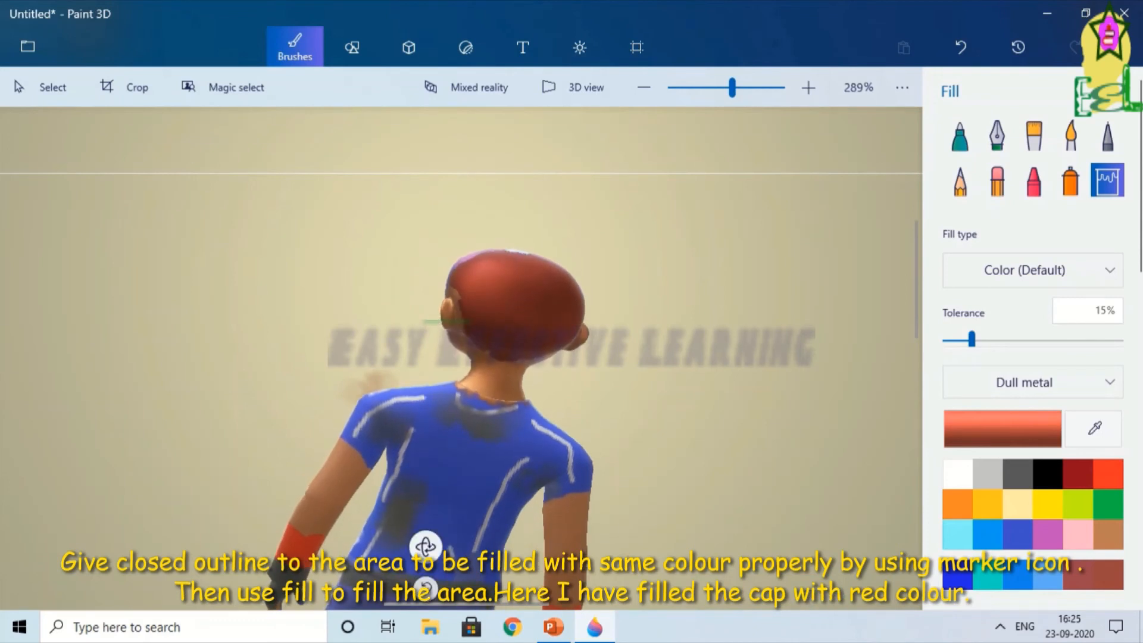
drag(427, 546, 827, 546)
click(421, 547)
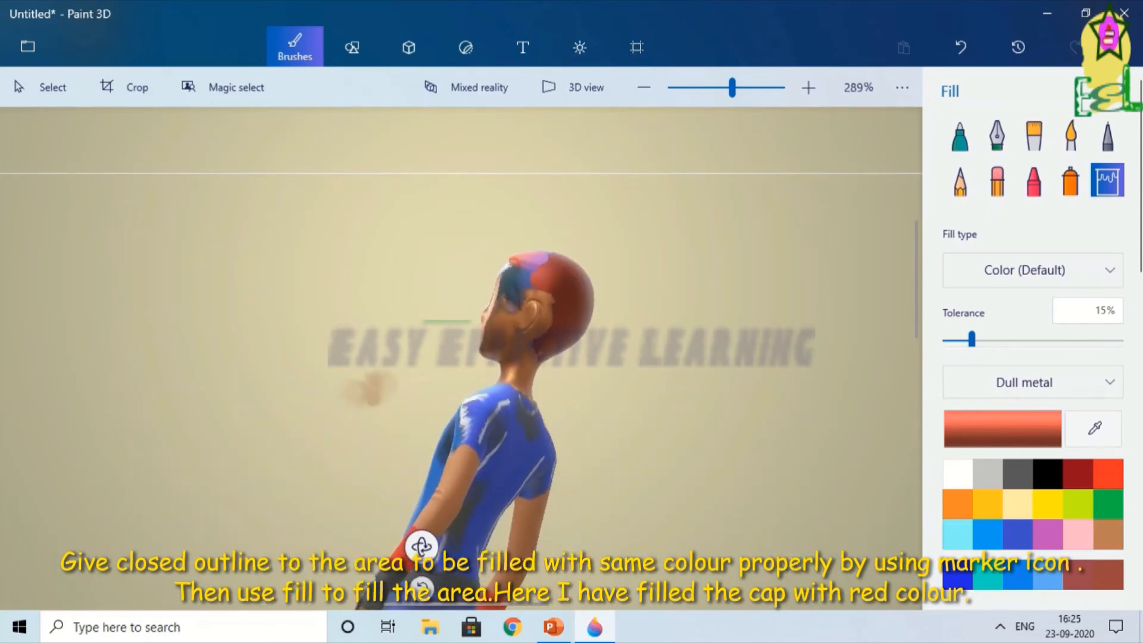
drag(422, 546, 714, 581)
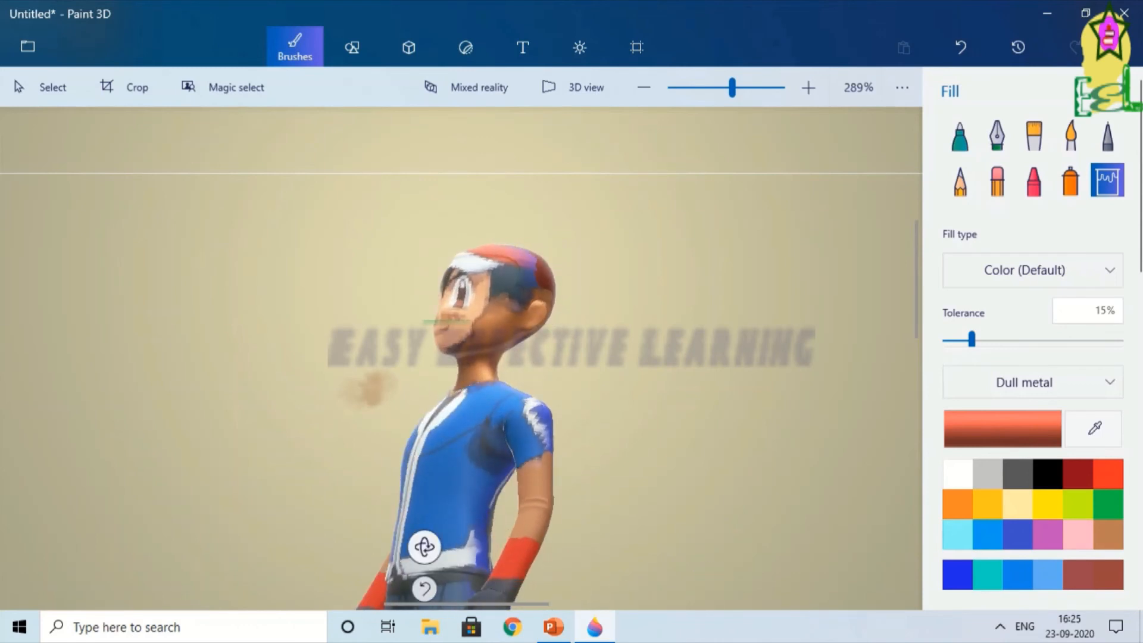
mouse_move(425, 547)
mouse_down()
mouse_move(427, 563)
mouse_move(425, 547)
mouse_up()
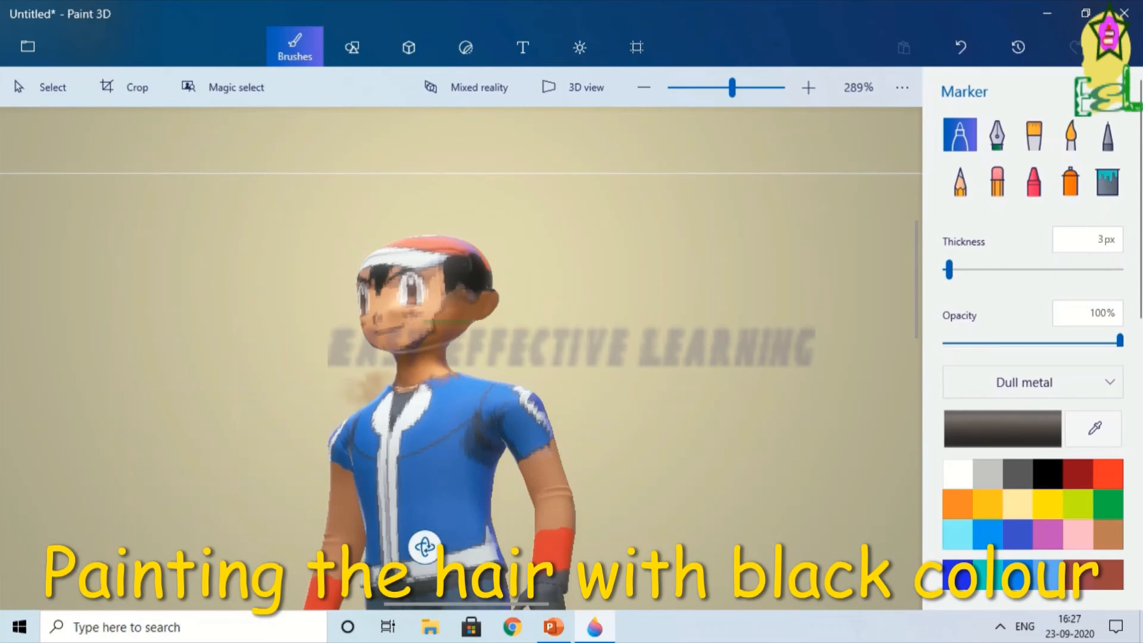
right_drag(425, 546, 288, 527)
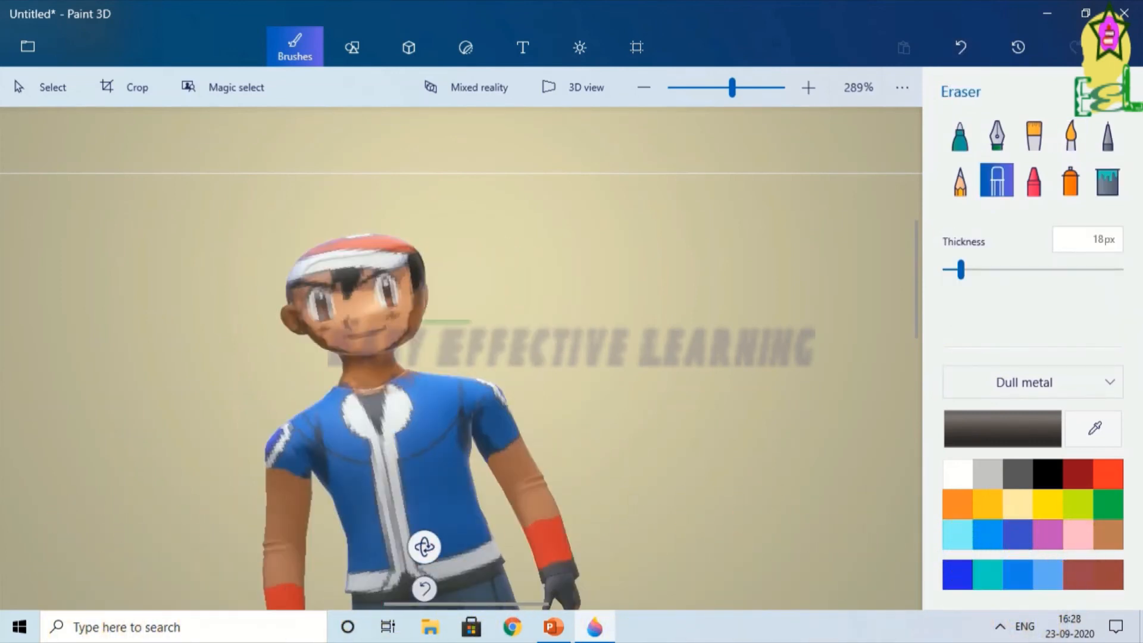
drag(426, 543, 801, 556)
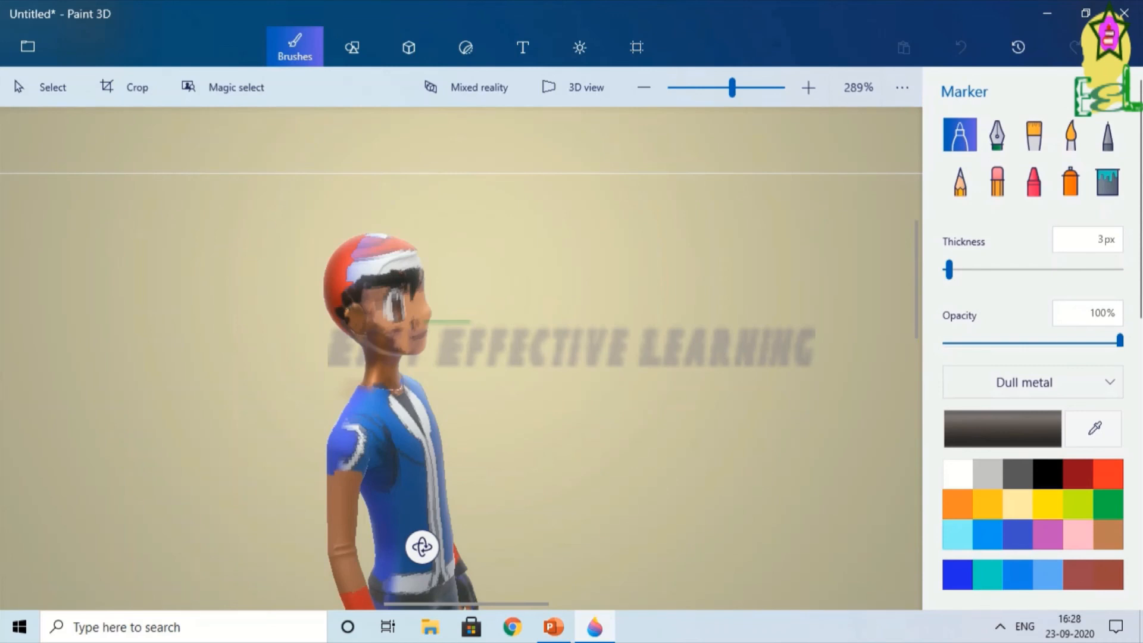
drag(422, 547, 179, 595)
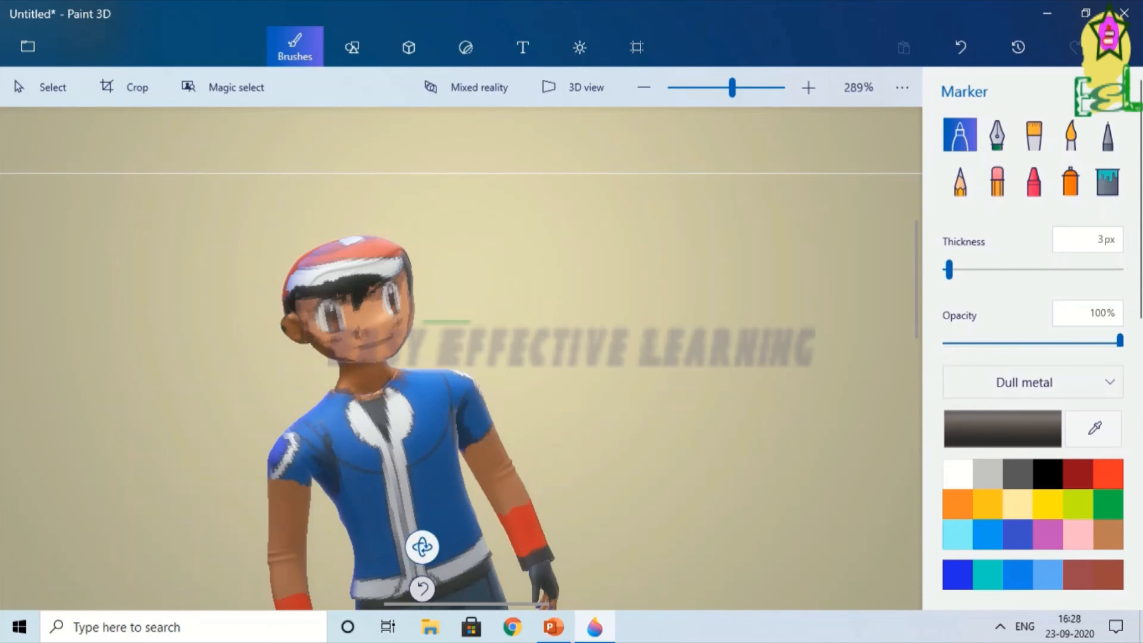
- Examine the painted figure from several angles, close up and as a whole at 100% zoom, for unpainted spots
drag(422, 547, 422, 588)
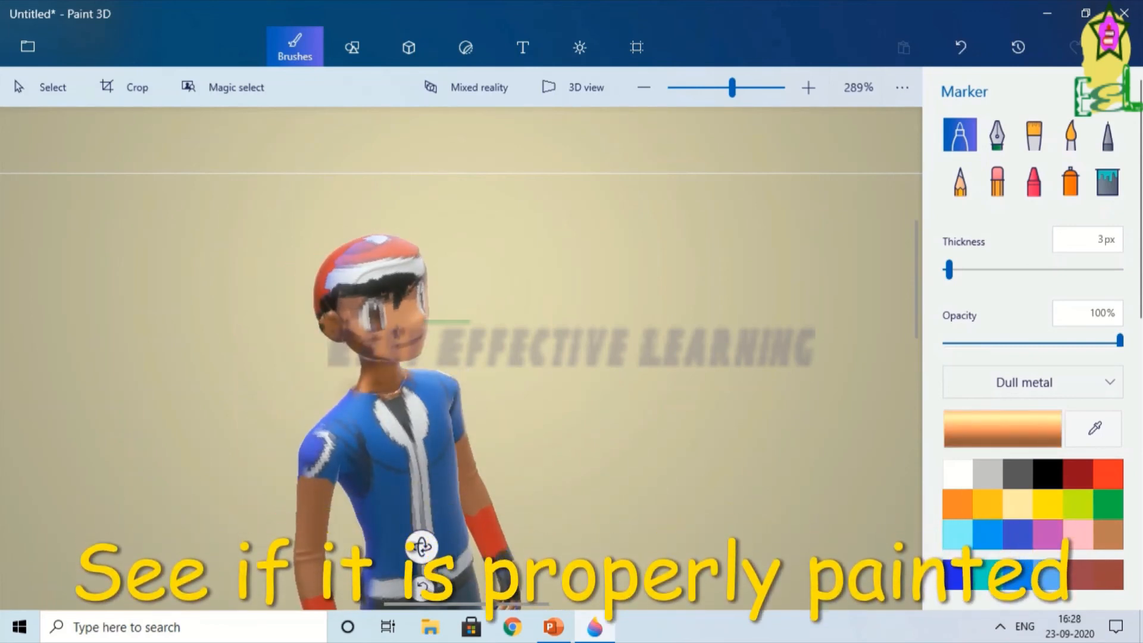
drag(85, 540, 423, 546)
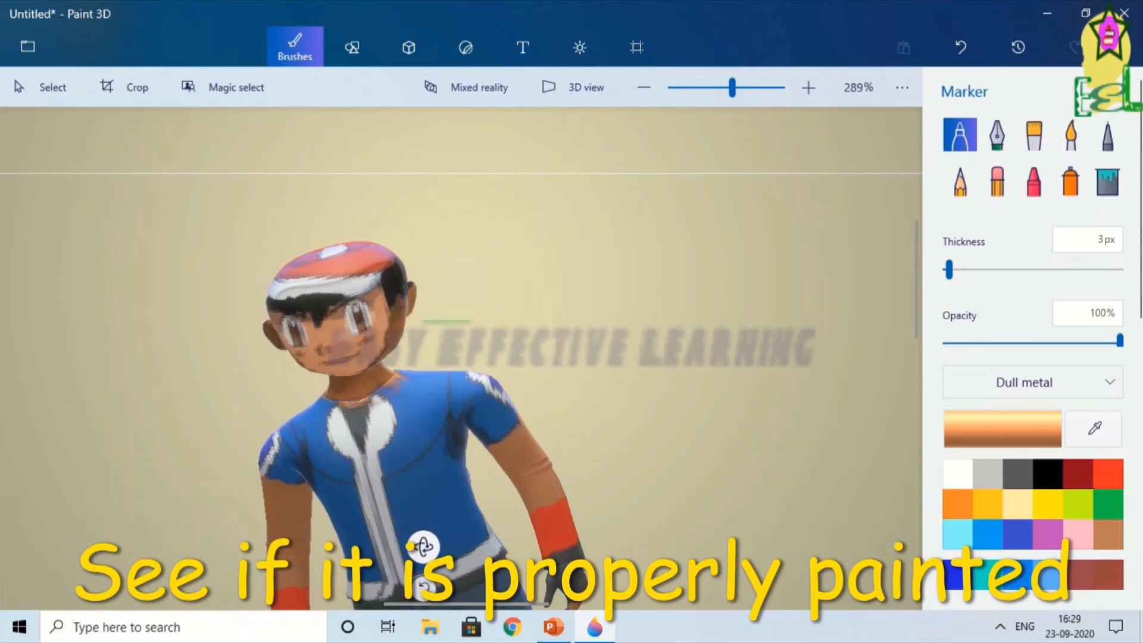
right_drag(424, 546, 1, 615)
drag(1, 615, 624, 472)
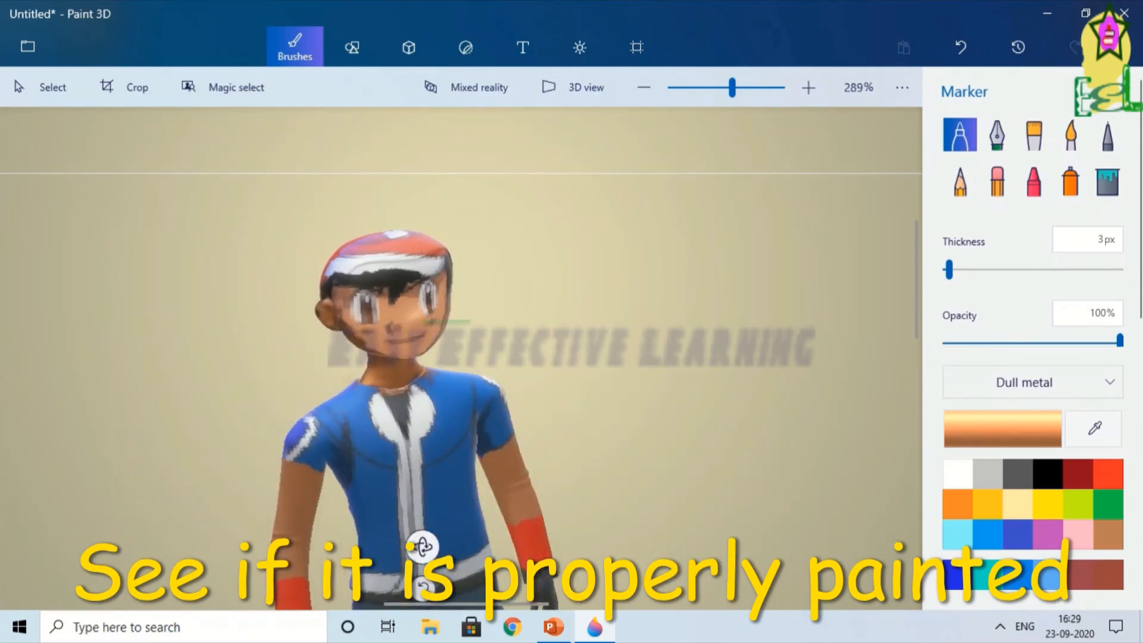
drag(732, 87, 726, 88)
drag(465, 520, 433, 469)
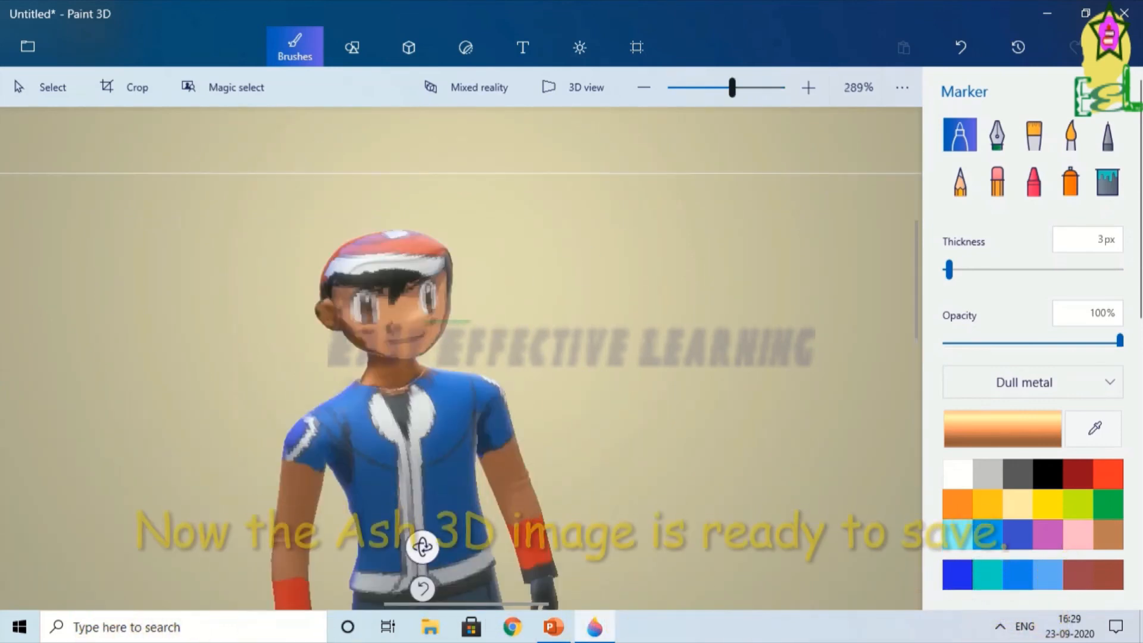
mouse_move(732, 87)
mouse_down()
mouse_move(713, 87)
mouse_move(726, 87)
mouse_up()
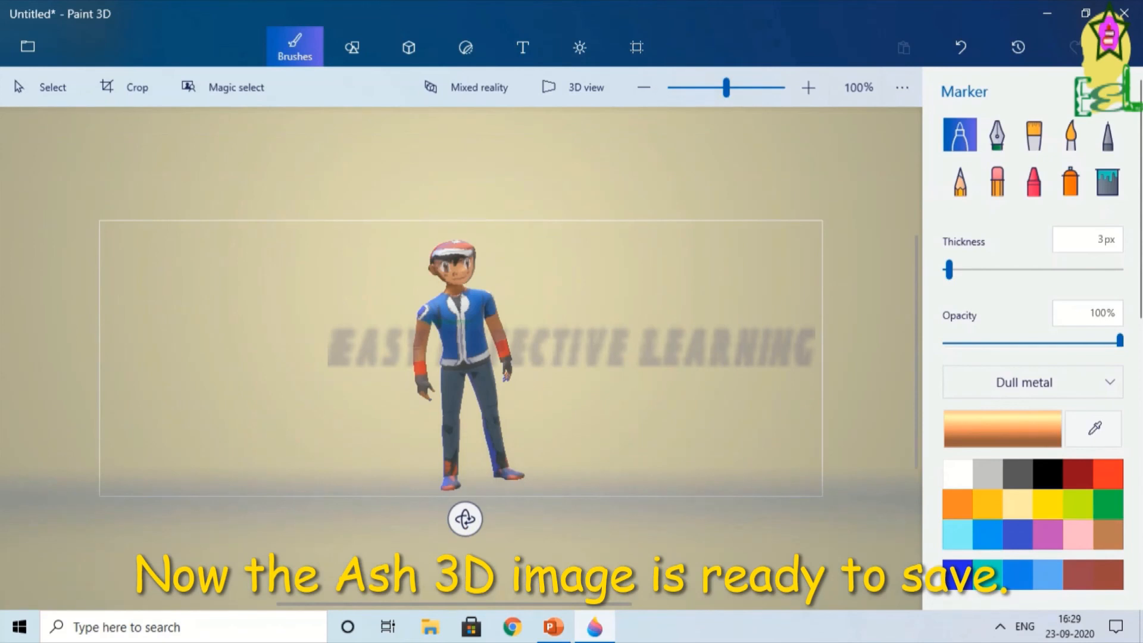
mouse_move(463, 520)
mouse_down()
mouse_move(187, 439)
mouse_move(518, 396)
mouse_move(5, 373)
mouse_move(267, 462)
mouse_move(41, 500)
mouse_move(324, 332)
mouse_move(679, 457)
mouse_move(357, 495)
mouse_move(475, 510)
mouse_move(466, 516)
mouse_move(567, 459)
mouse_move(286, 502)
mouse_move(482, 504)
mouse_move(465, 517)
mouse_up()
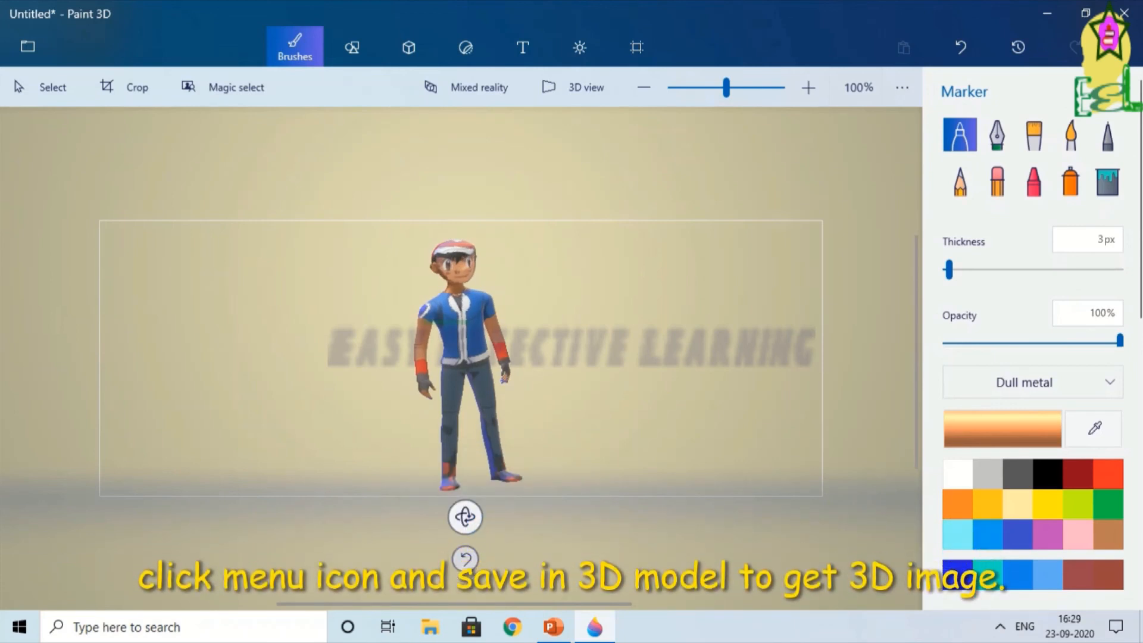
- Save the finished figure as a 3D model named Ash in GLB format
click(28, 46)
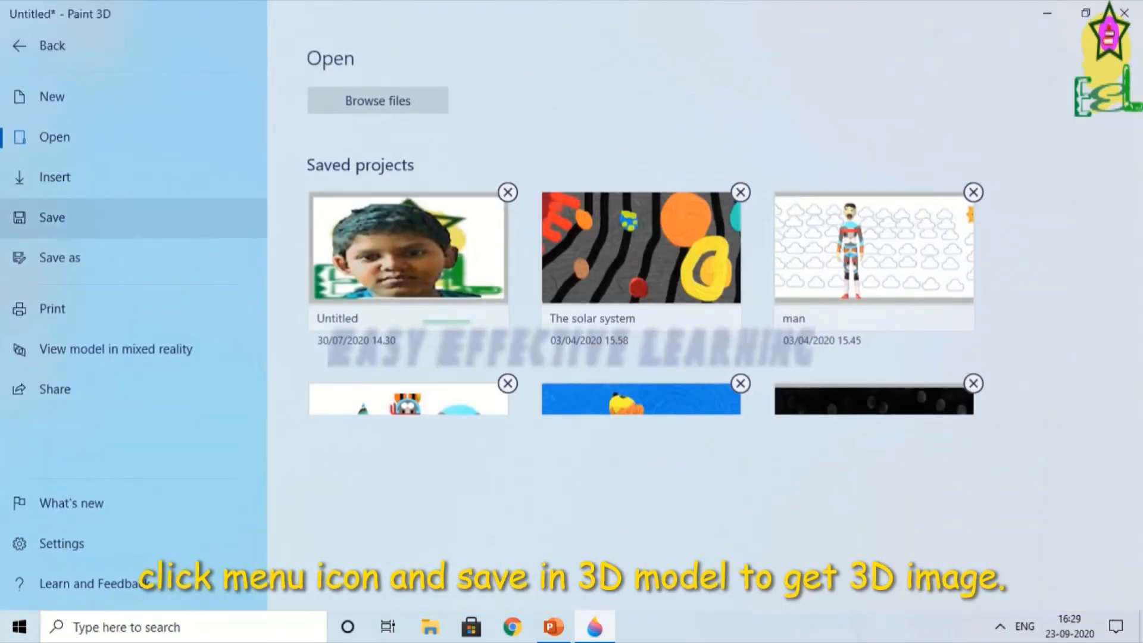
click(62, 257)
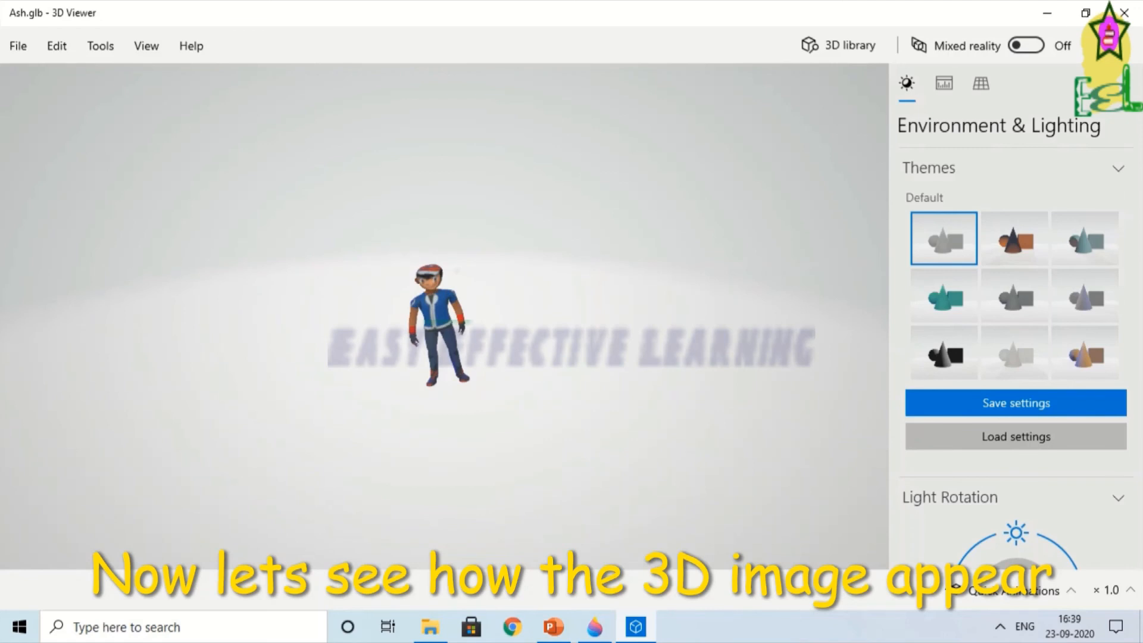
- Switch to 3D Viewer and examine the Ash.glb model up close from the front, side and back
drag(458, 271, 494, 239)
scroll(493, 239, up, 5)
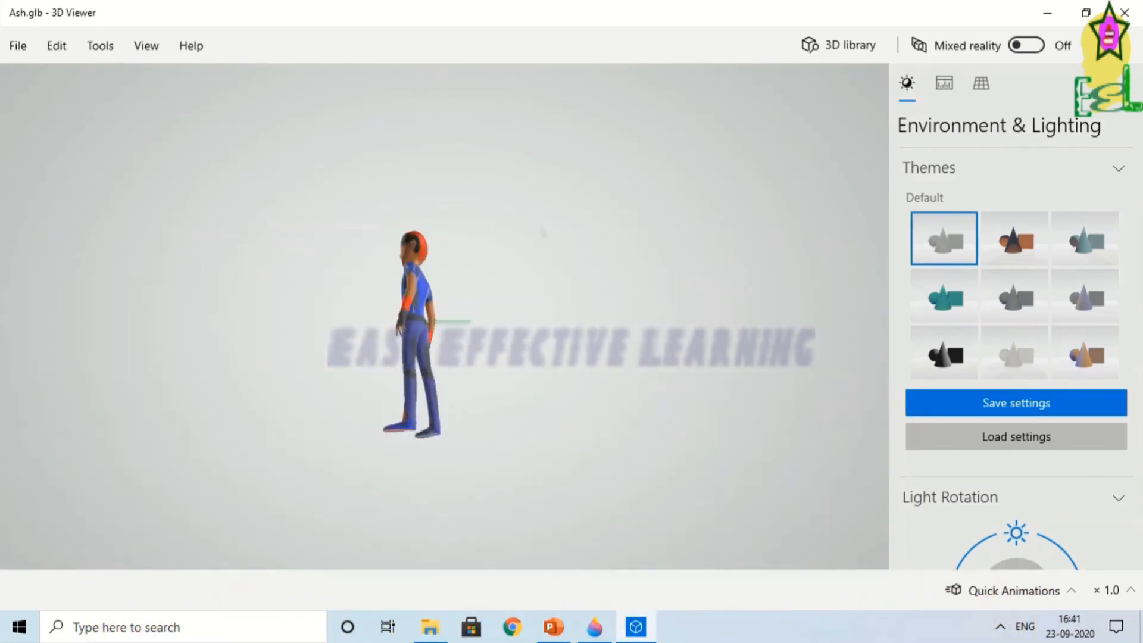
drag(542, 231, 416, 244)
drag(560, 178, 551, 240)
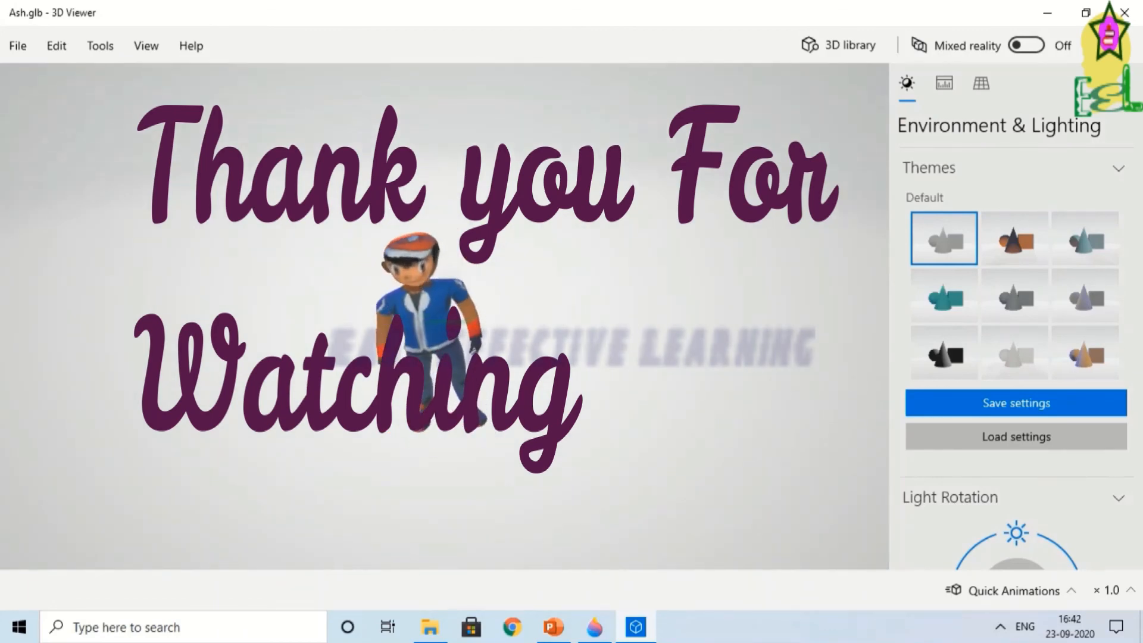